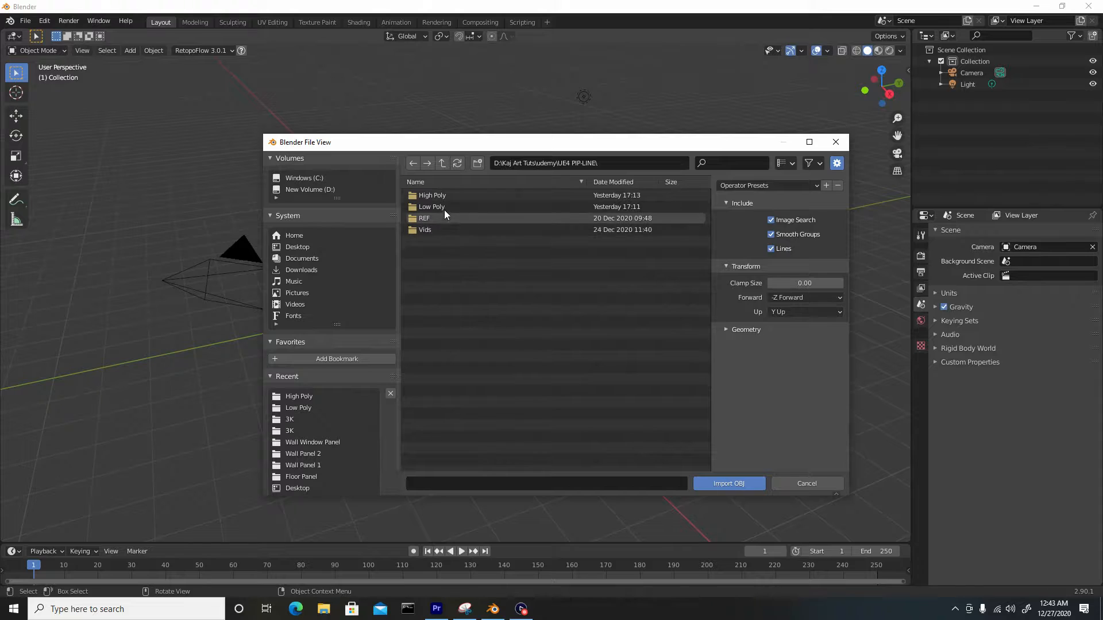
- Import keypad_high.obj from the High Poly folder
double_click(443, 195)
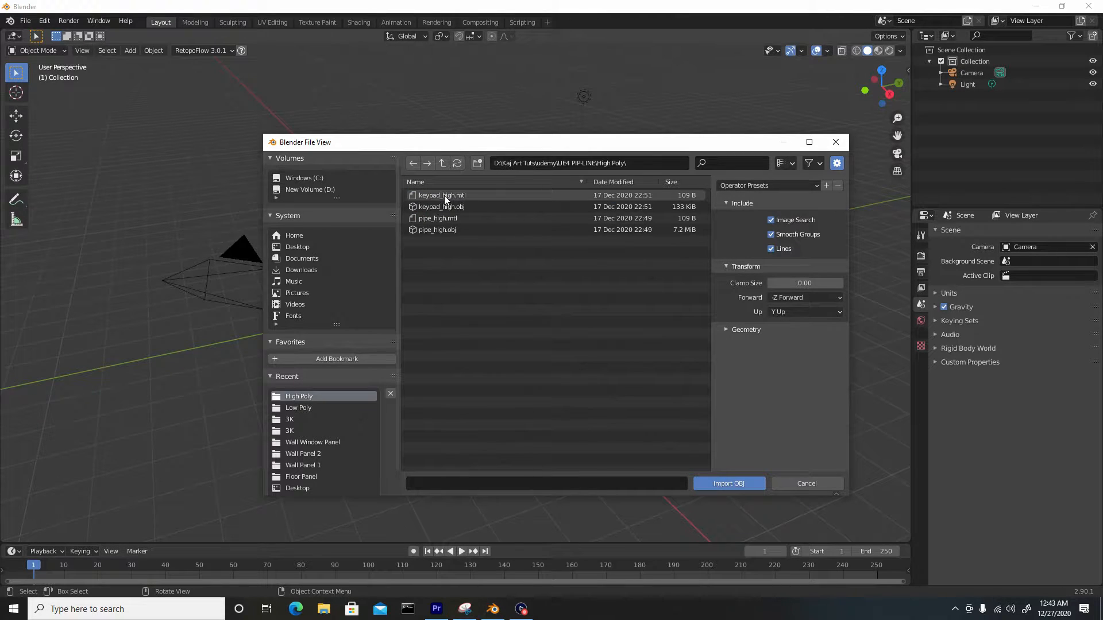
left_click(454, 207)
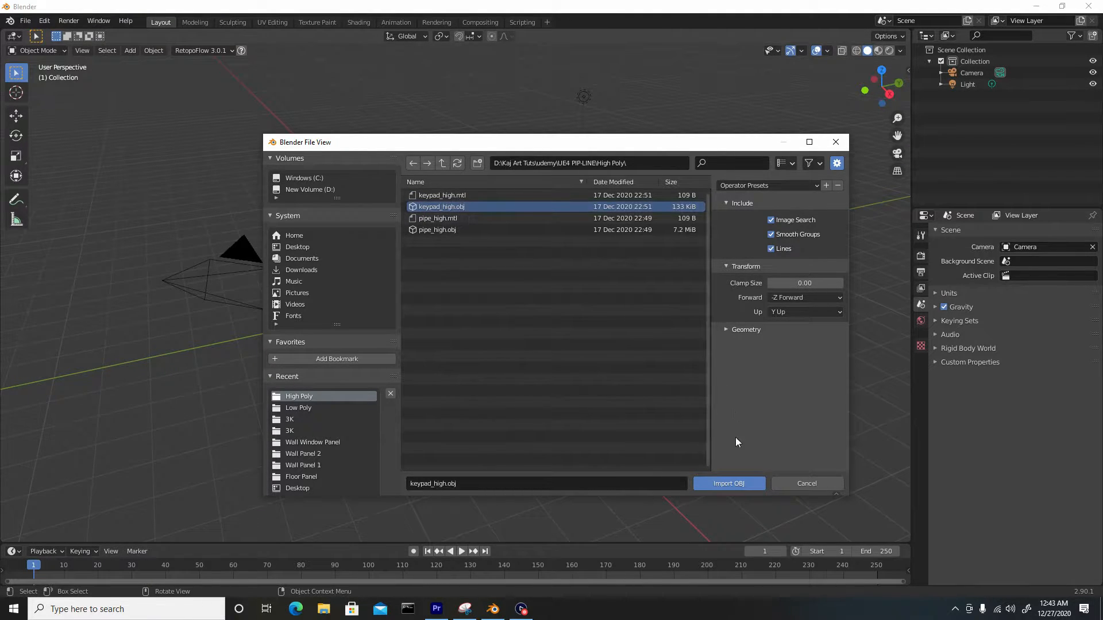
left_click(735, 484)
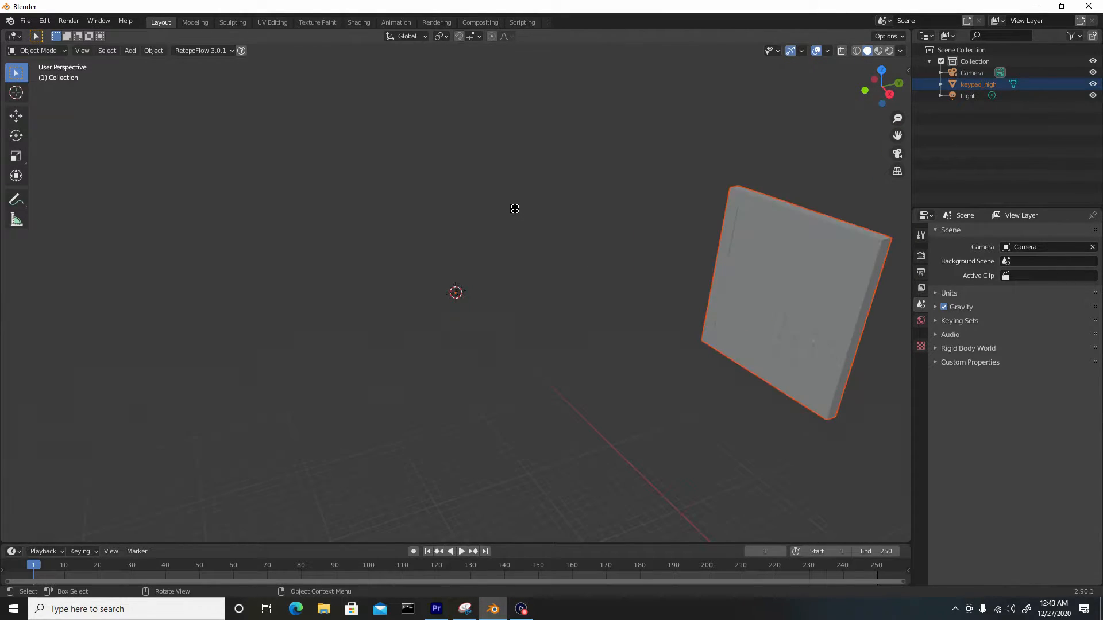
middle_click_drag(515, 209, 371, 204)
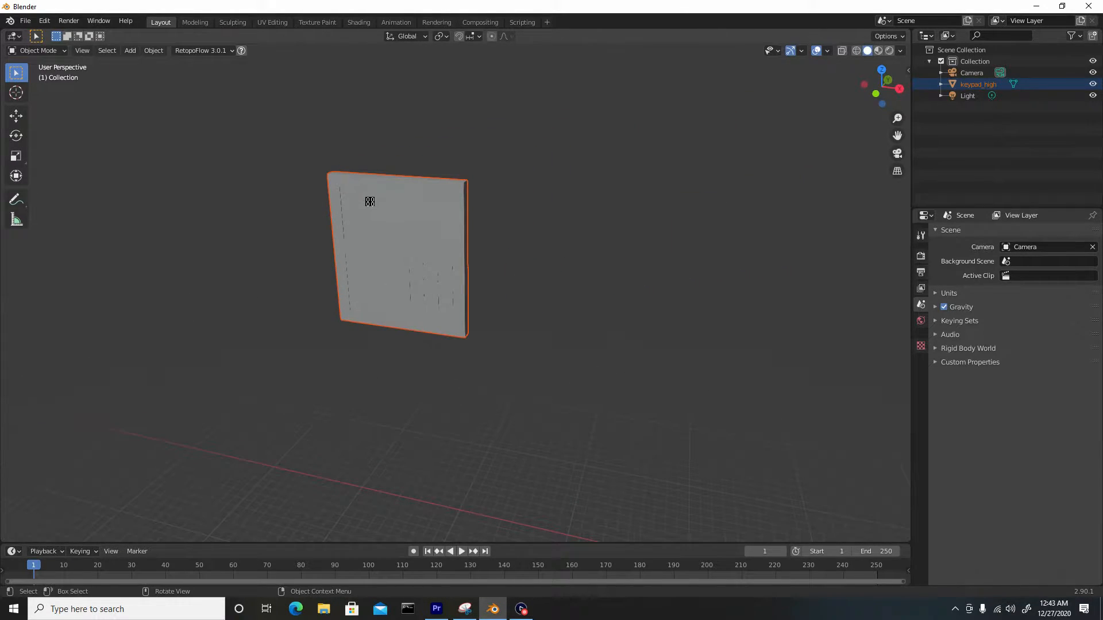
- Set the viewport's clip end distance to 6000 m
key("n")
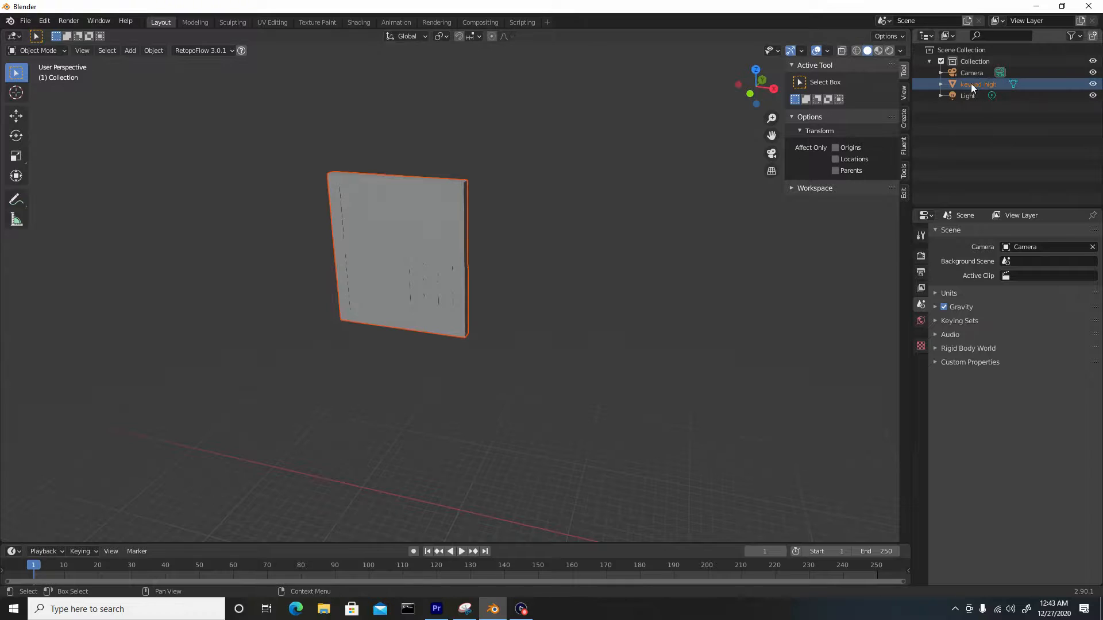
left_click(905, 92)
left_click(859, 106)
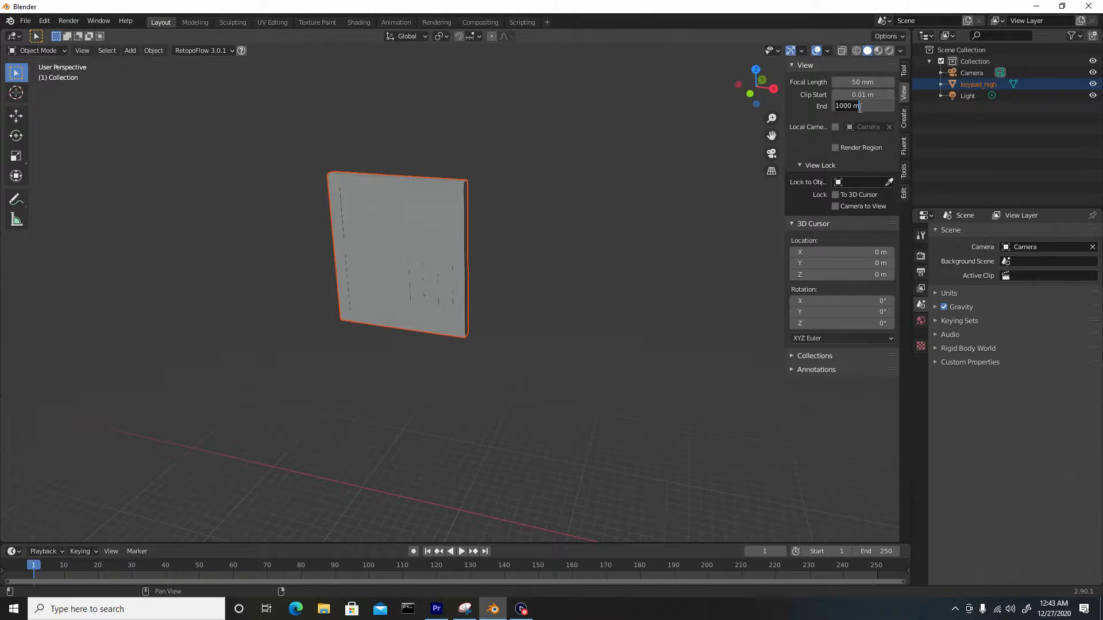
type("6")
key("Return")
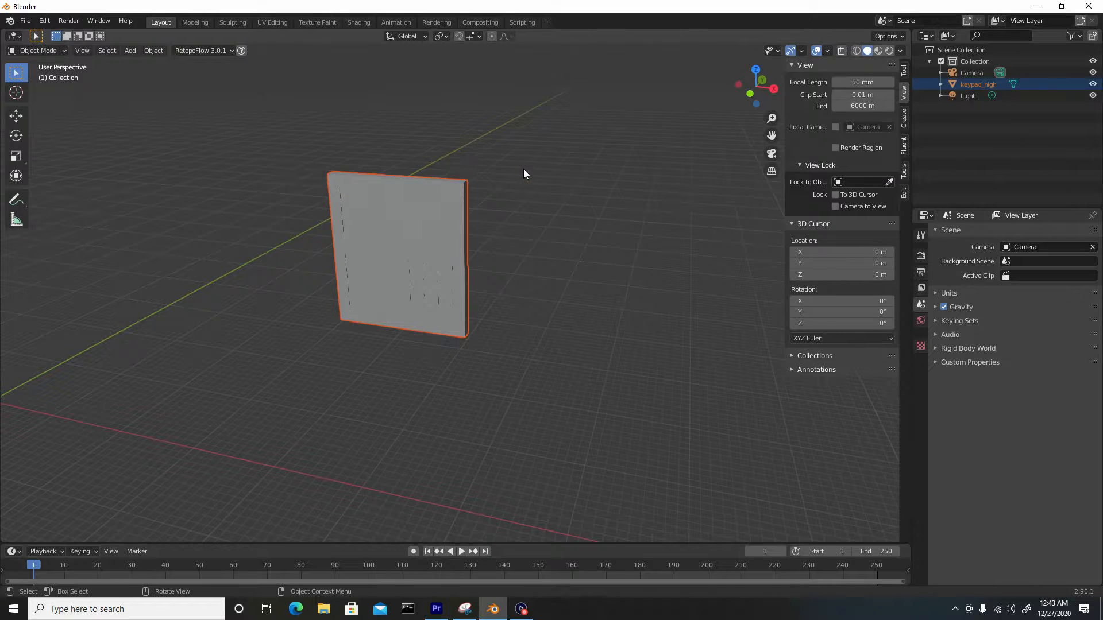
key("n")
middle_click_drag(523, 169, 522, 179)
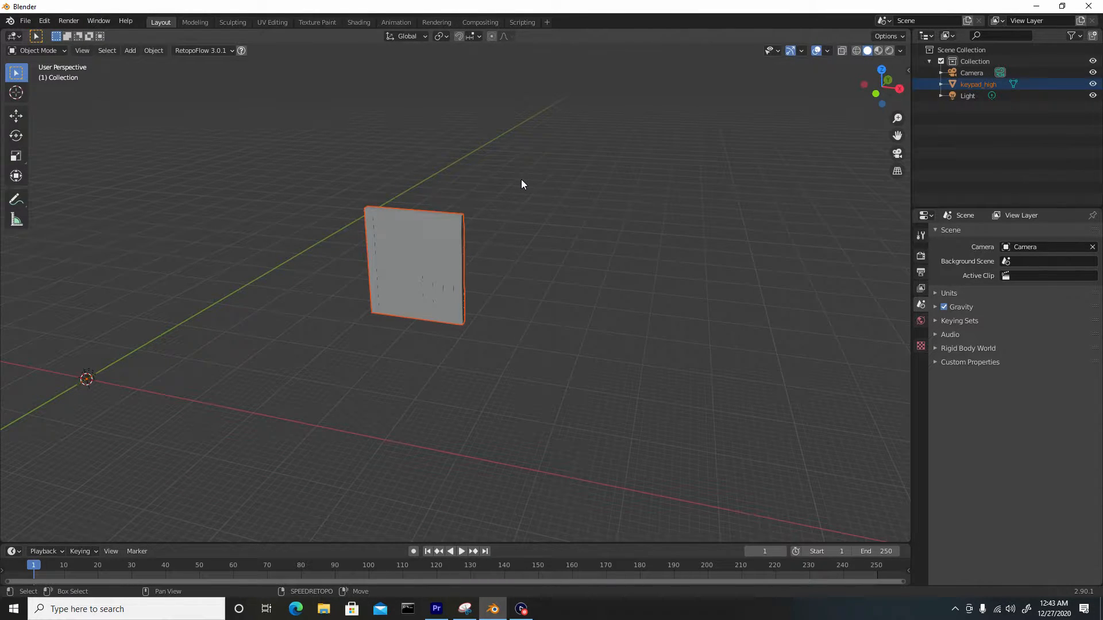
- Add a cube mesh and scale it uniformly by 200
key("shift+a")
mouse_move(522, 181)
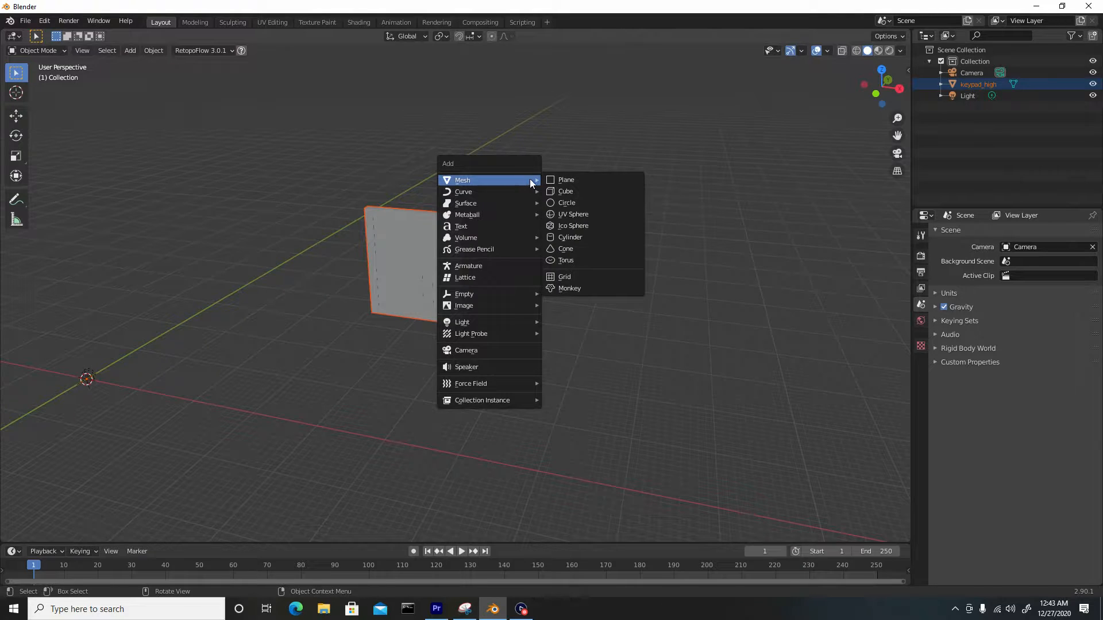
left_click(574, 191)
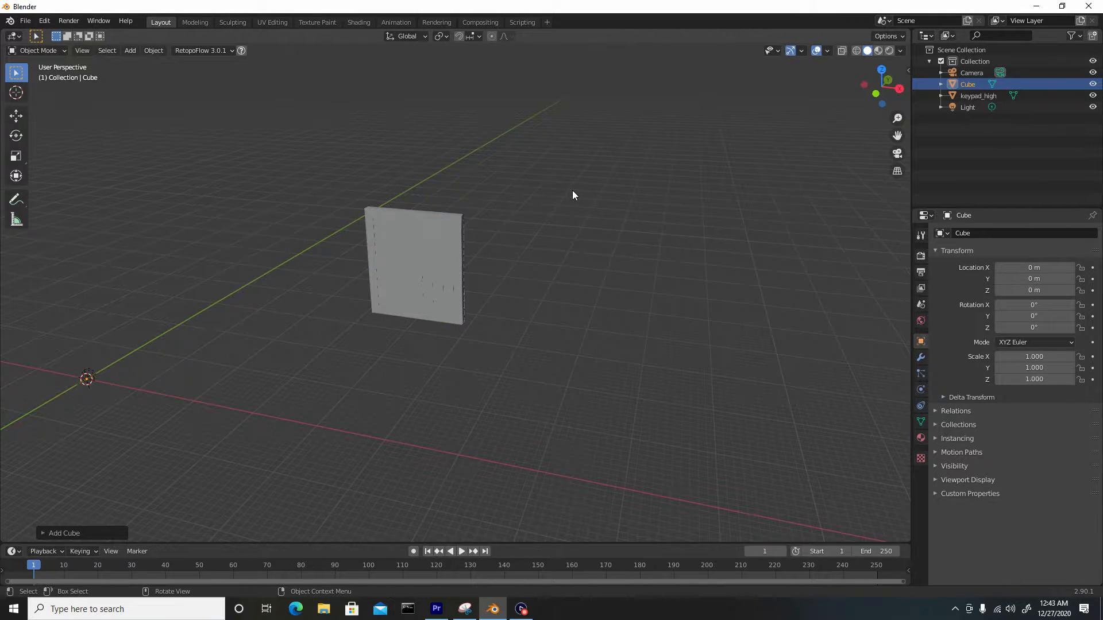
type("s2")
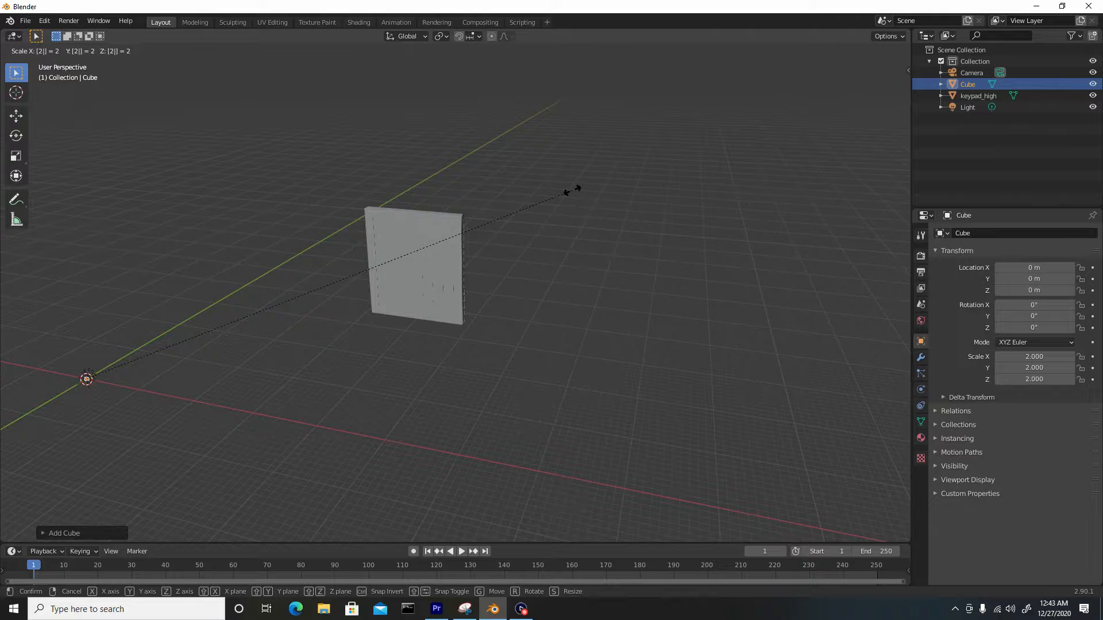
type("00")
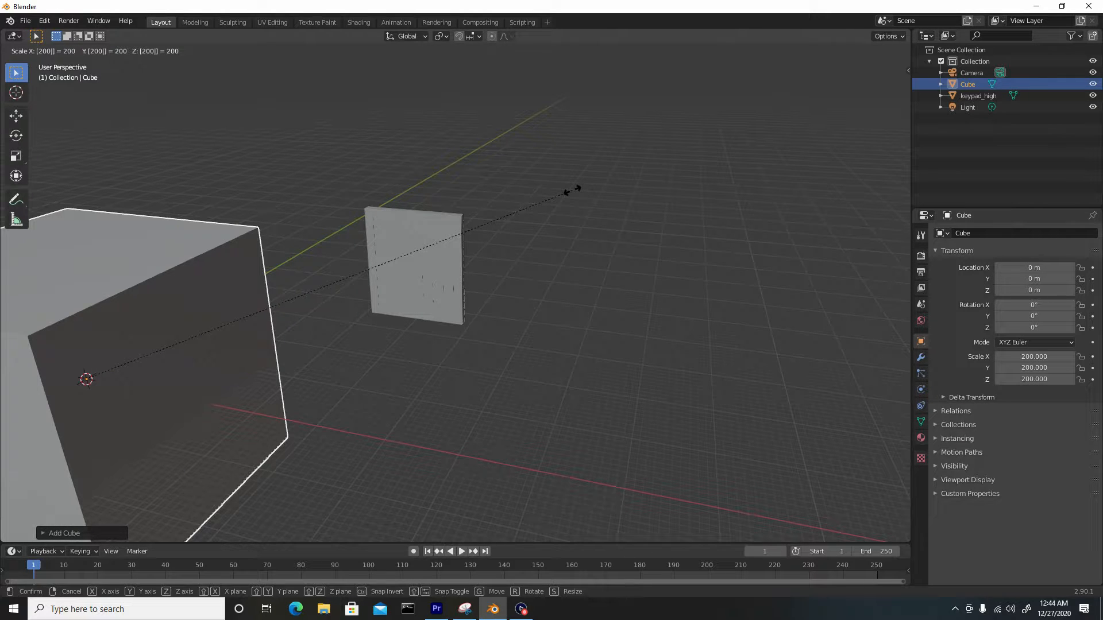
key("Return")
- Move the cube over the keypad, to about X 573.65 m and Z 201.18 m
scroll(572, 192, "down", 3)
middle_click_drag(432, 255, 264, 237)
left_click(16, 117)
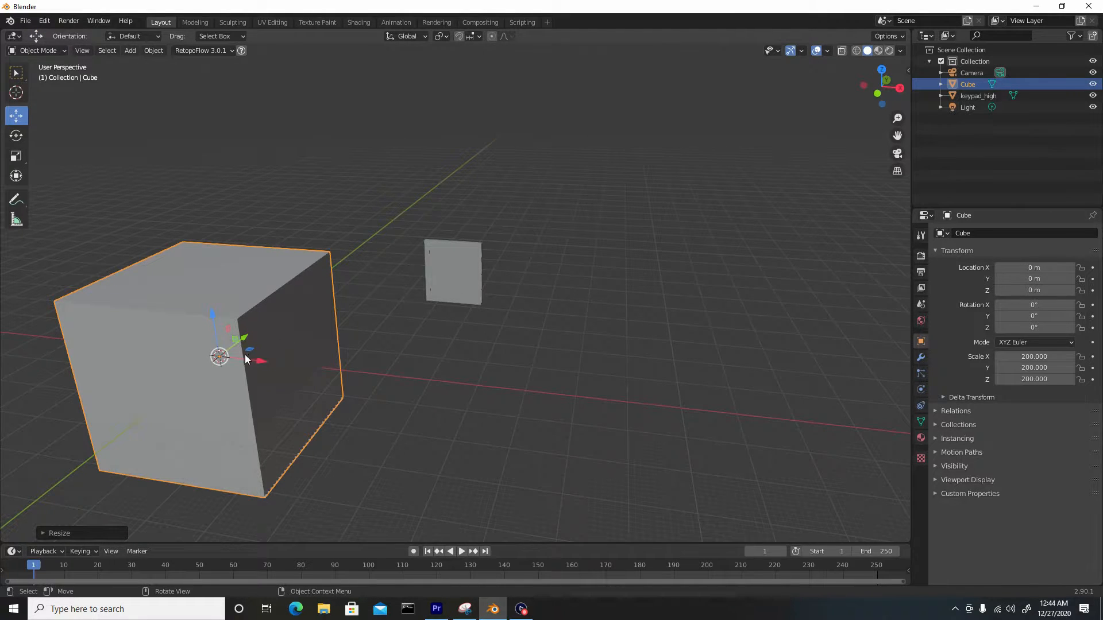
left_click_drag(260, 360, 451, 198)
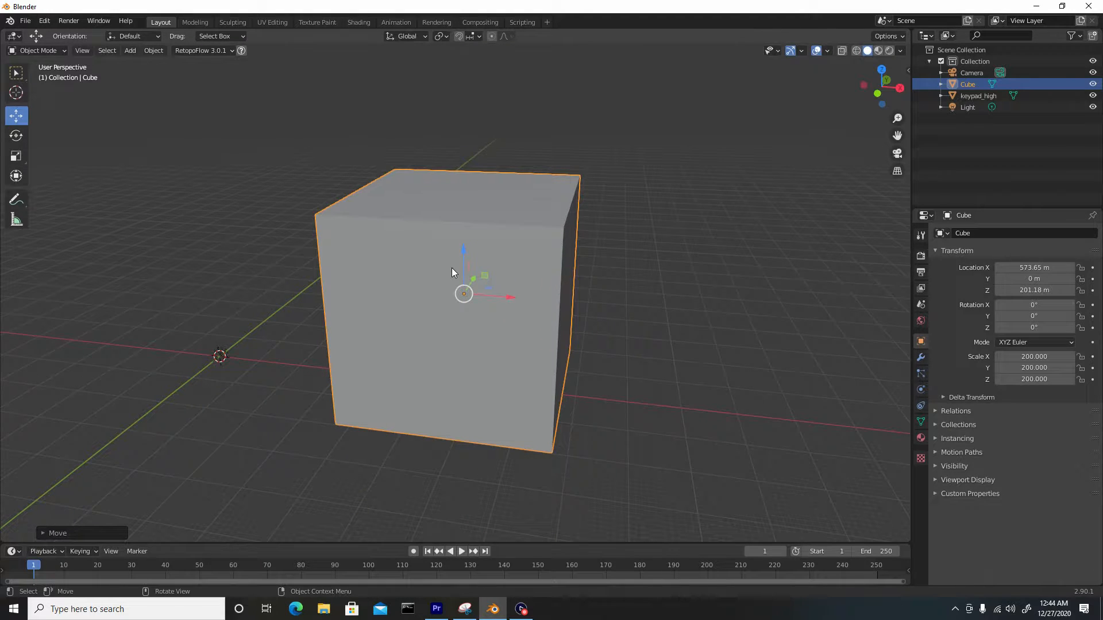
- In Edit Mode, move the cube's top and bottom faces vertically toward the keypad's upper and lower edges
key("Tab")
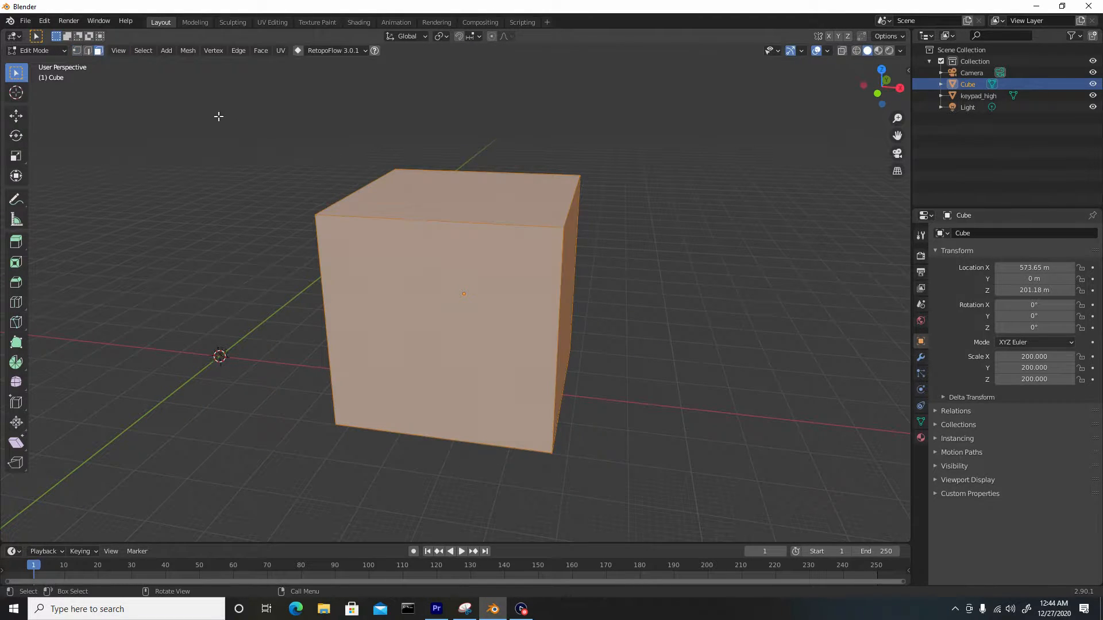
left_click(15, 116)
left_click(478, 205)
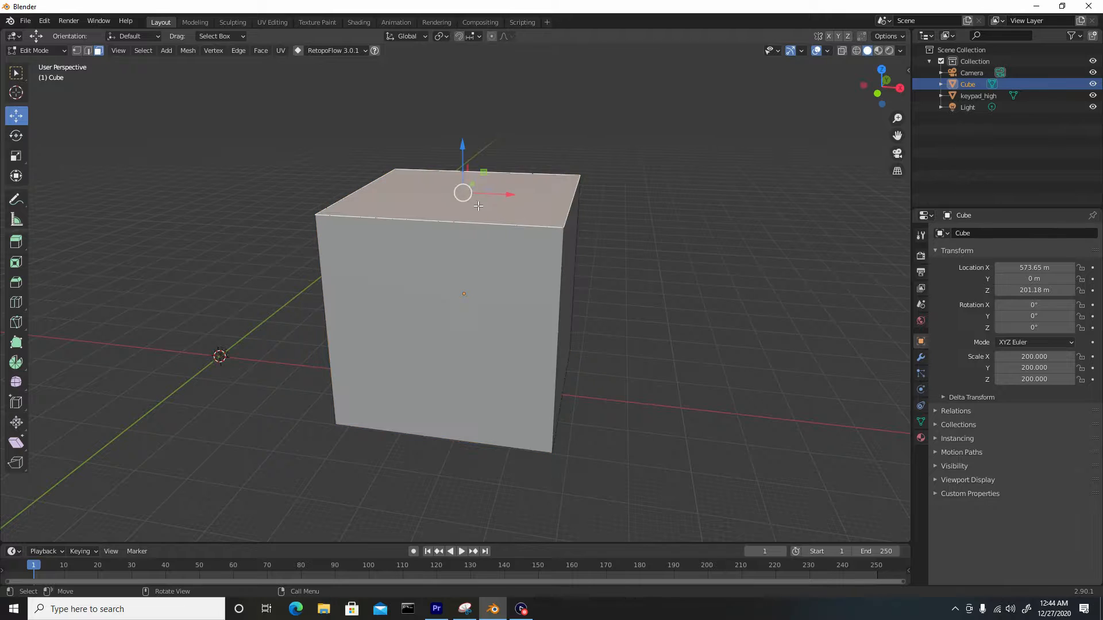
scroll(477, 205, "up", 6)
middle_click_drag(472, 157, 475, 258, "shift")
scroll(475, 191, "down", 2)
left_click_drag(474, 167, 474, 144)
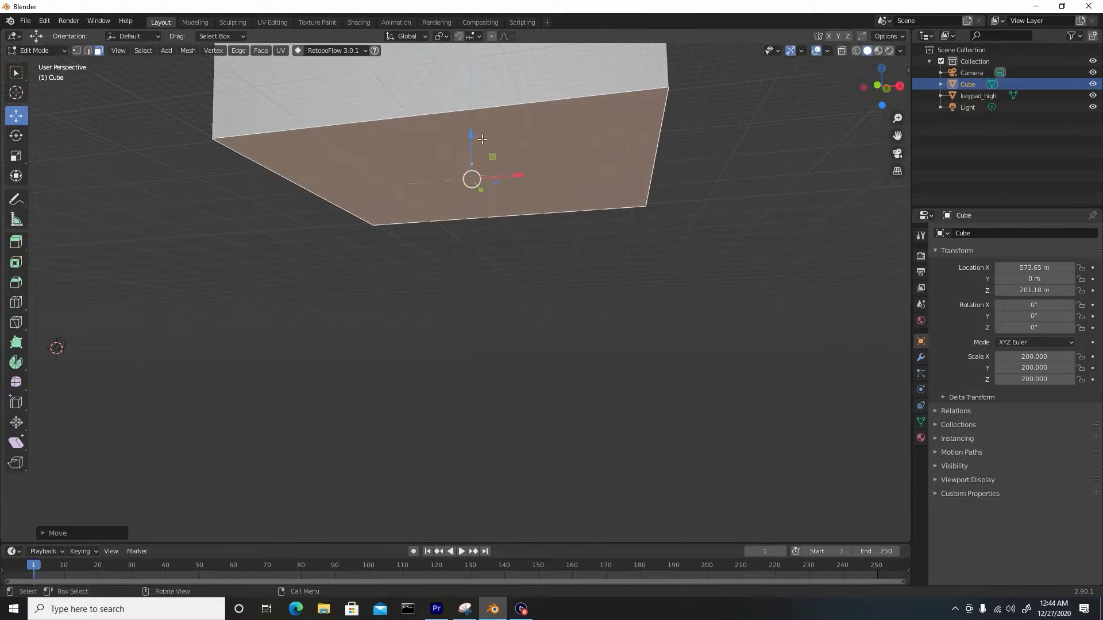
- Move the cube's left, front and back faces inward to approximate the keypad's width and thickness
middle_click_drag(474, 143, 480, 303)
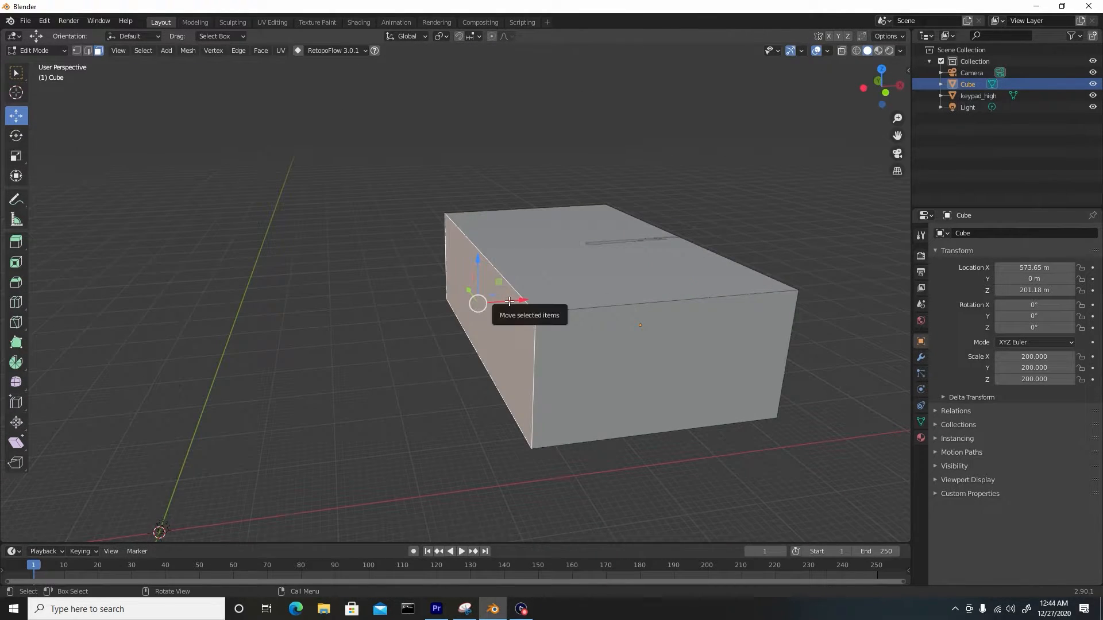
left_click_drag(480, 303, 615, 303)
left_click(729, 363)
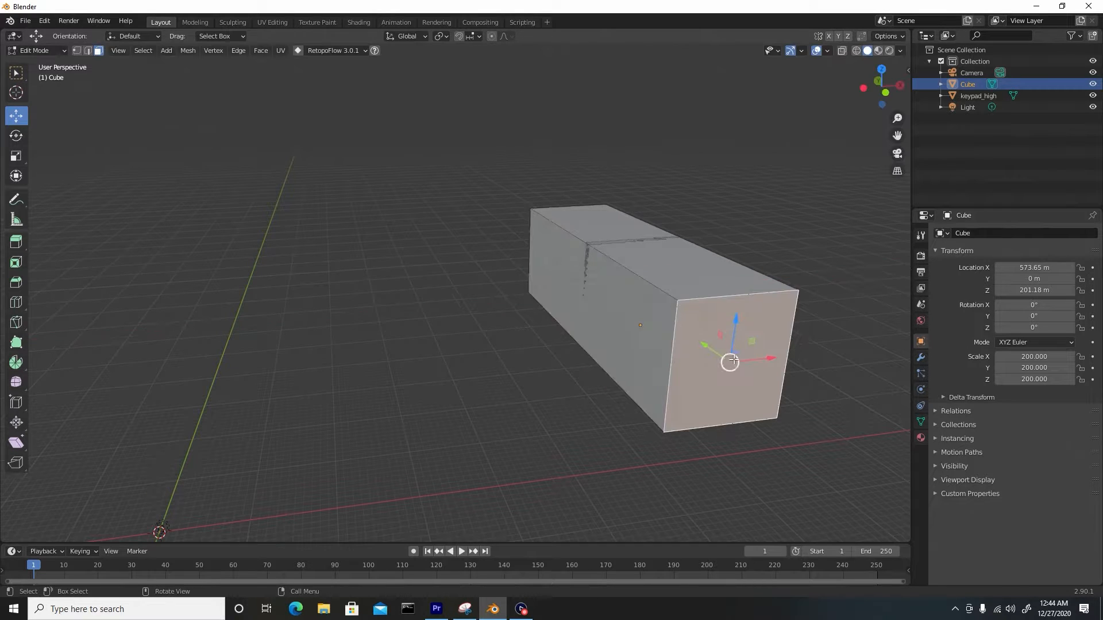
left_click_drag(709, 346, 621, 271)
middle_click_drag(621, 271, 488, 247)
left_click(251, 371)
left_click_drag(225, 380, 427, 319)
- Fine-tune the cube's front and left faces so they line up with the keypad's surfaces
scroll(416, 259, "up", 4)
scroll(417, 259, "up", 3)
middle_click_drag(417, 259, 428, 333, "shift")
middle_click_drag(427, 334, 401, 347)
mouse_move(358, 390)
middle_mouse_down()
mouse_move(410, 333)
mouse_move(382, 354)
middle_mouse_up()
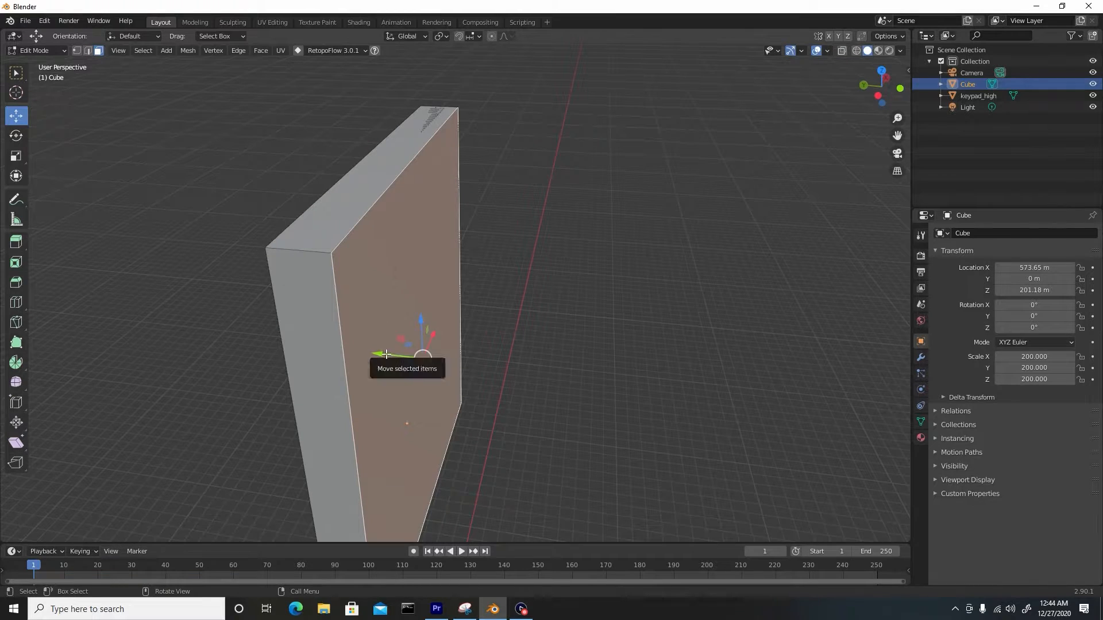
left_click_drag(381, 352, 371, 348)
left_click(301, 371)
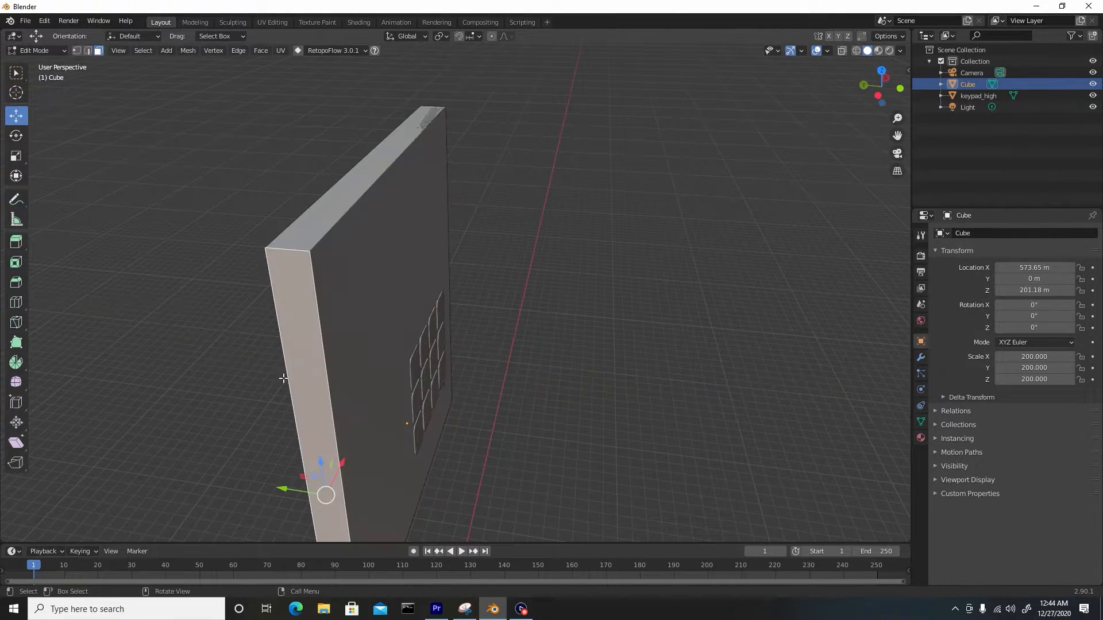
middle_click_drag(283, 377, 241, 382)
left_click_drag(271, 372, 286, 367)
- Adjust the cube's right and bottom faces to fit tightly against the keypad's edges
middle_click_drag(286, 367, 266, 308)
left_click(652, 342)
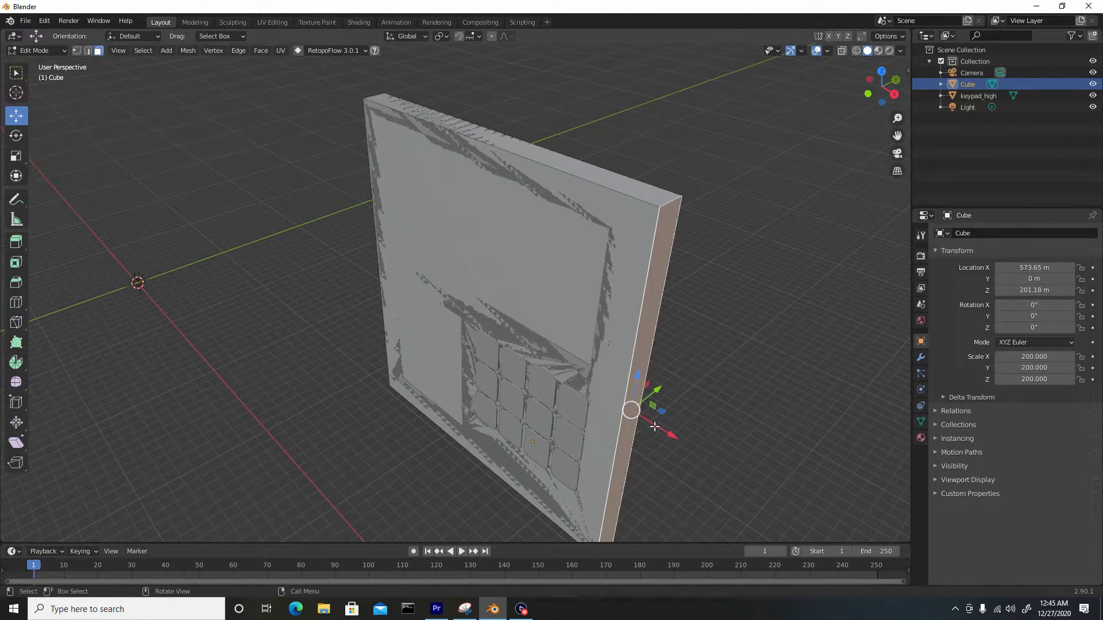
left_click_drag(656, 428, 646, 417)
middle_click_drag(638, 402, 571, 276)
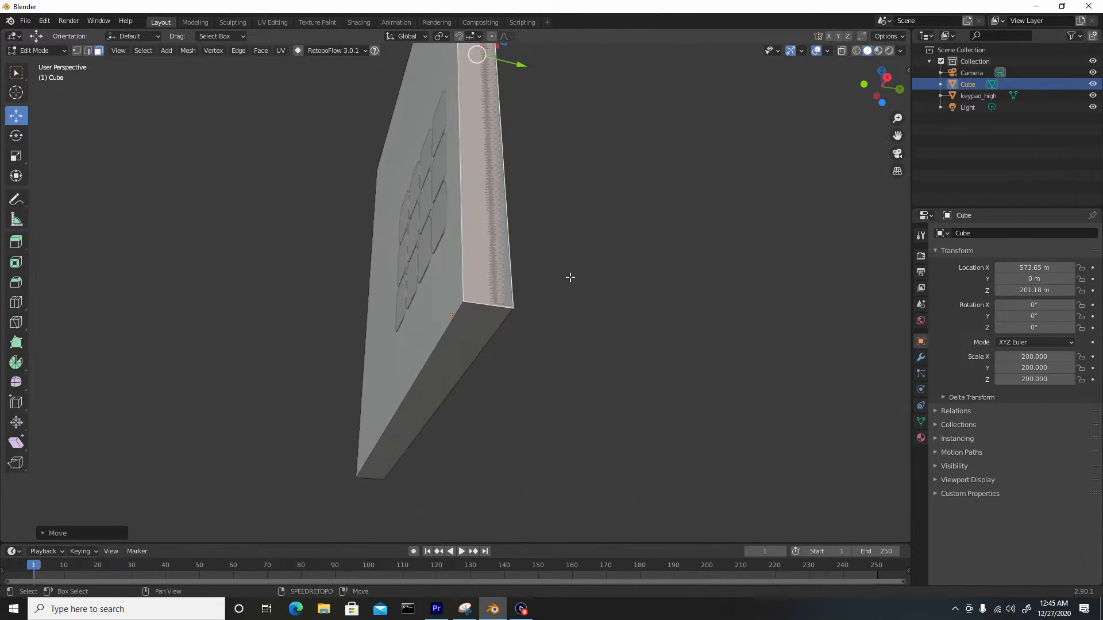
left_click(443, 347)
left_click_drag(408, 389, 412, 387)
- Delete the low-poly cube's back face and hide the keypad_high object
middle_click_drag(411, 388, 407, 256)
left_click(412, 241)
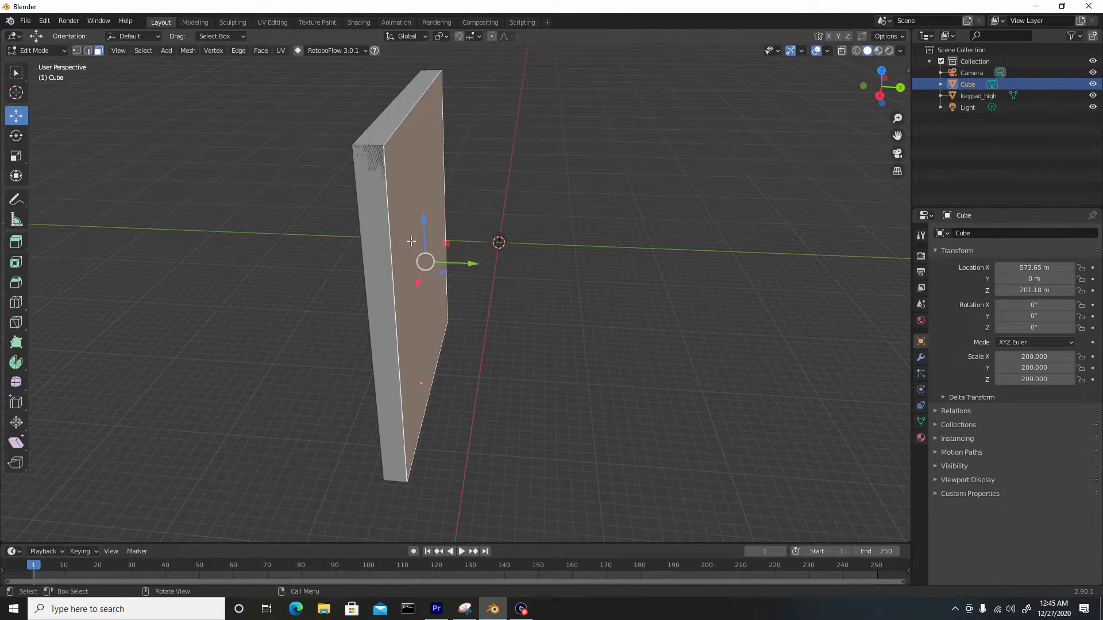
key("x")
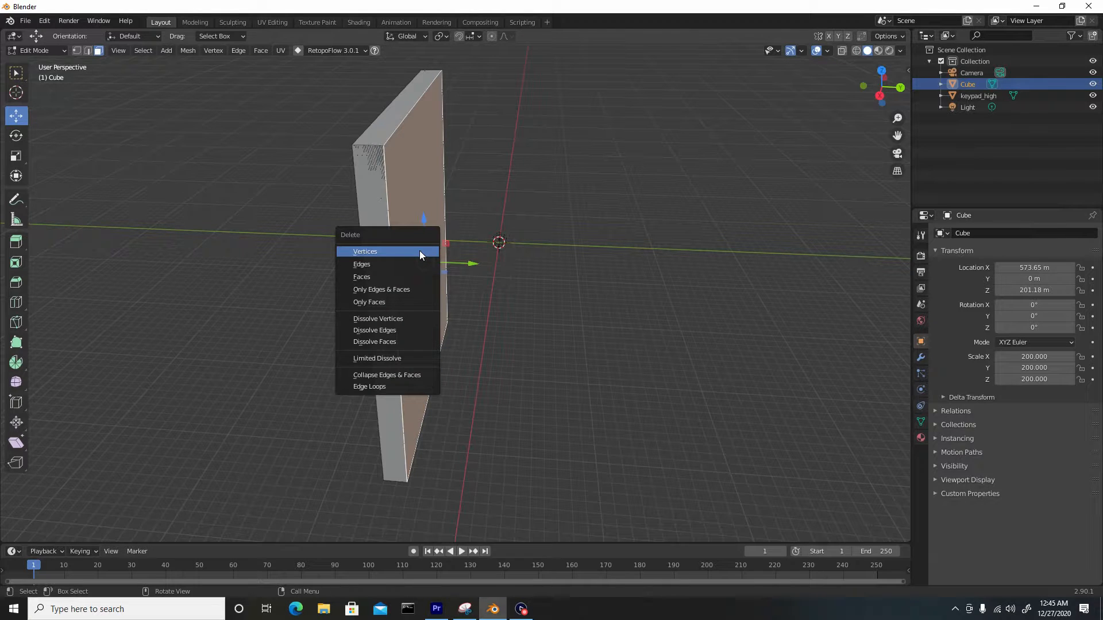
left_click(398, 276)
middle_click_drag(386, 245, 482, 242)
scroll(502, 223, "down", 2)
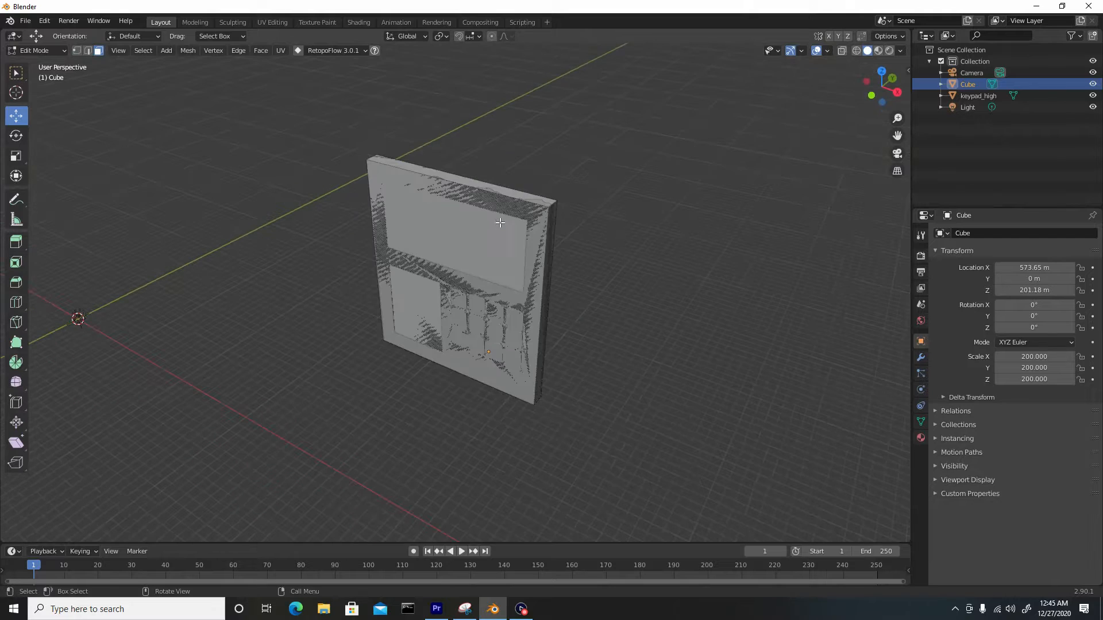
left_click(1092, 96)
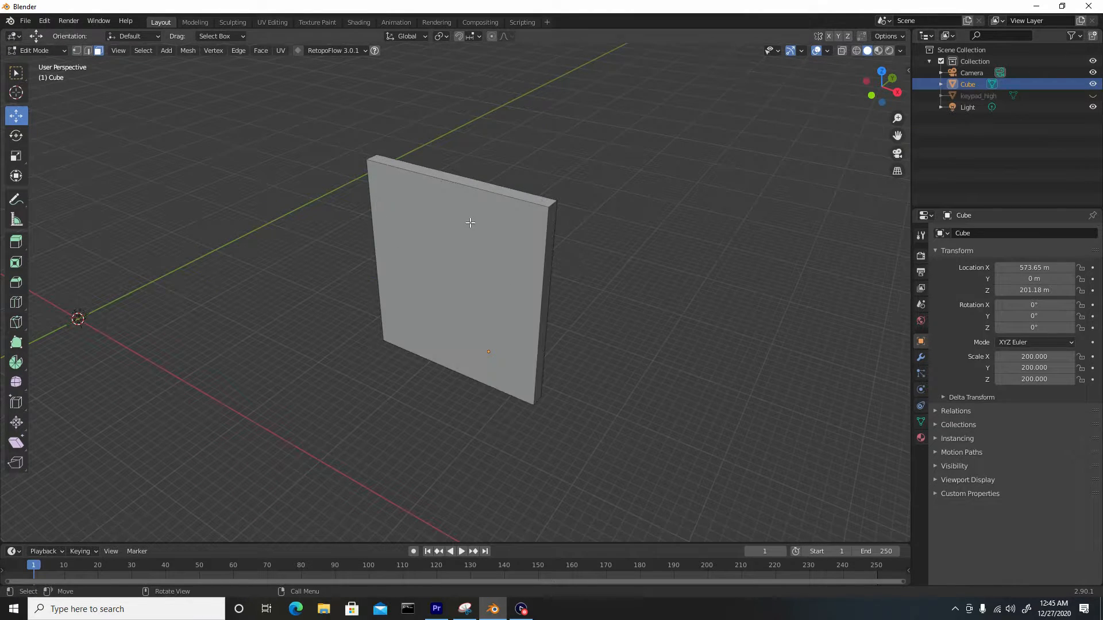
middle_click_drag(552, 224, 500, 214)
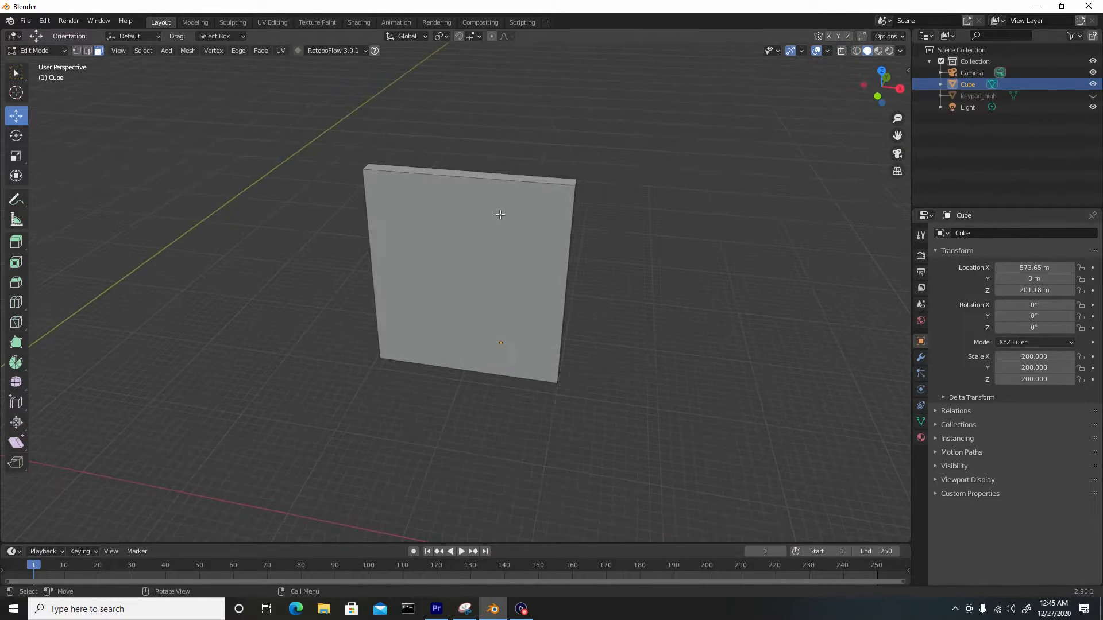
- Unwrap all the cube's faces with Smart UV Project at a 66.00 angle limit, and return to the Layout workspace in Object Mode
left_click(269, 22)
scroll(642, 262, "down", 18)
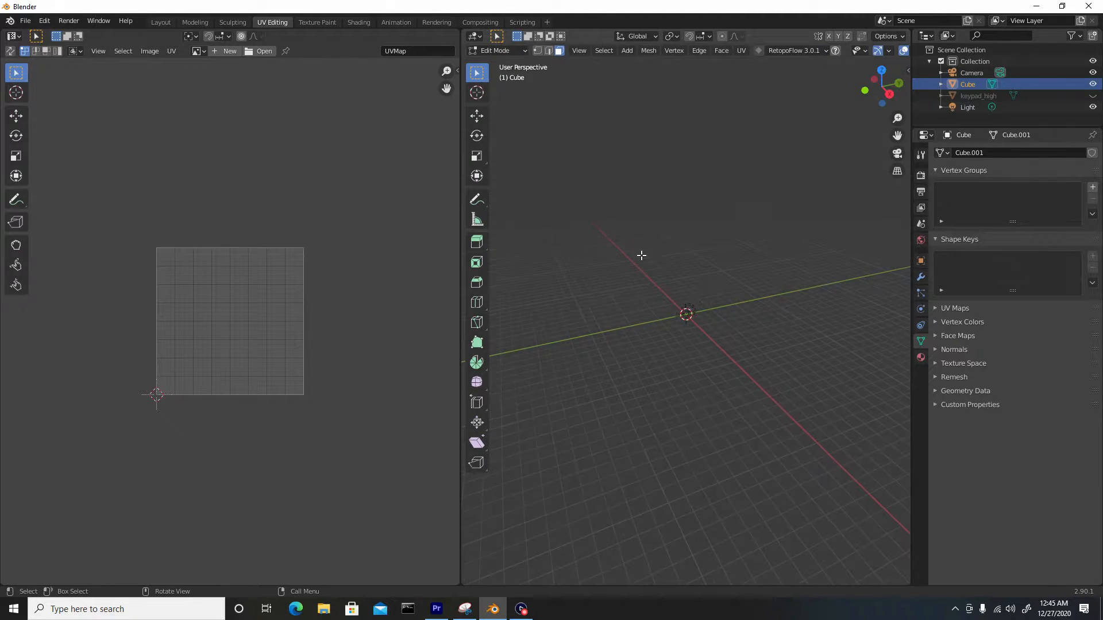
middle_click_drag(800, 278, 660, 296, "shift")
key("a")
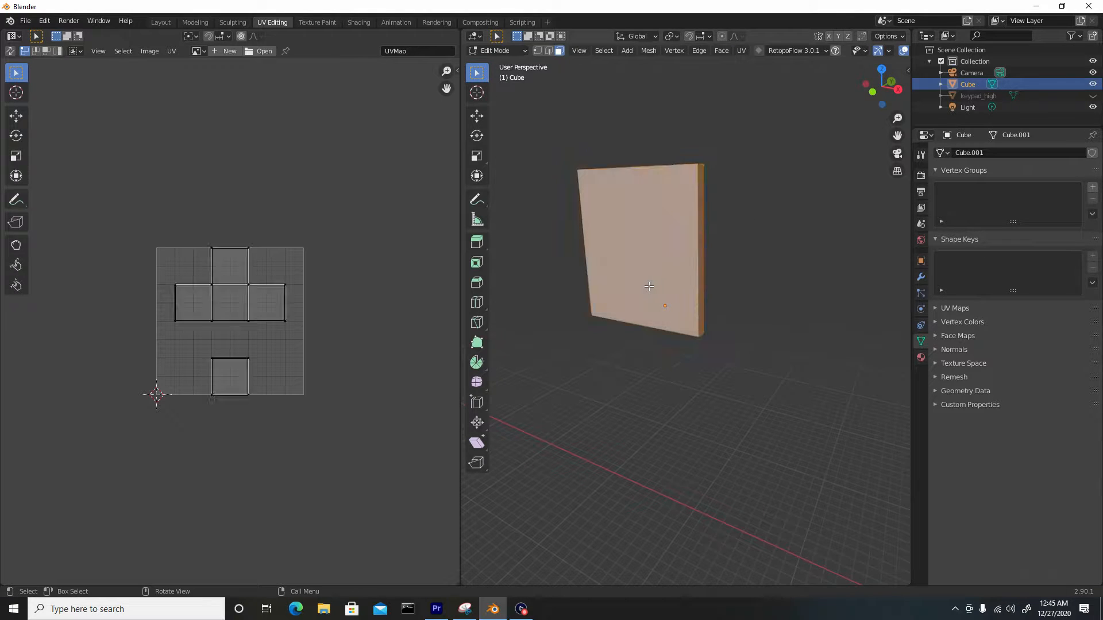
key("u")
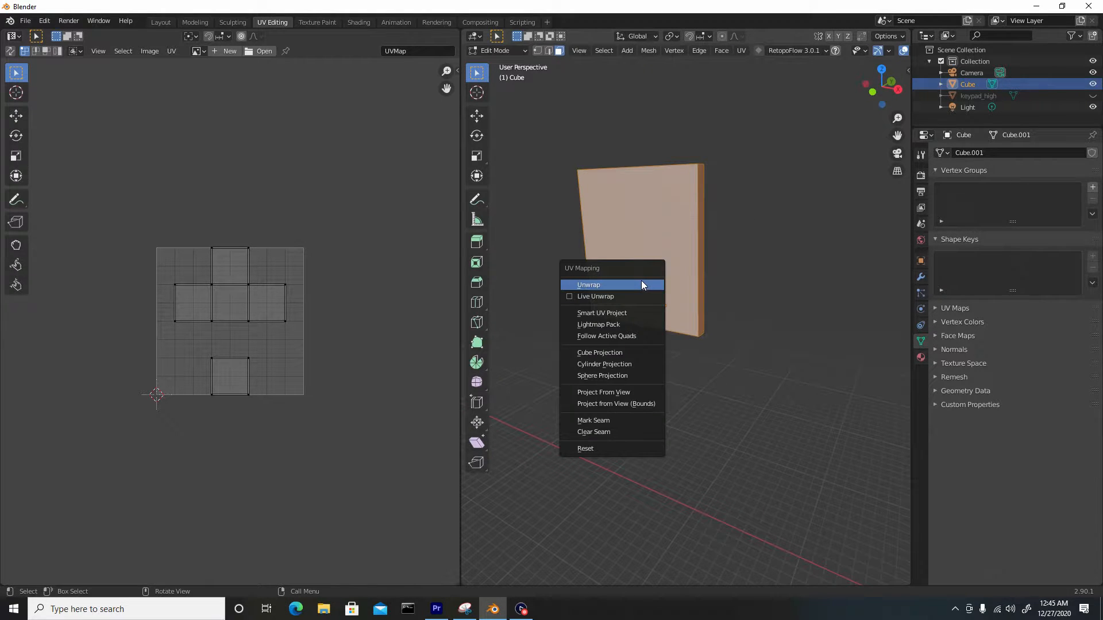
left_click(627, 312)
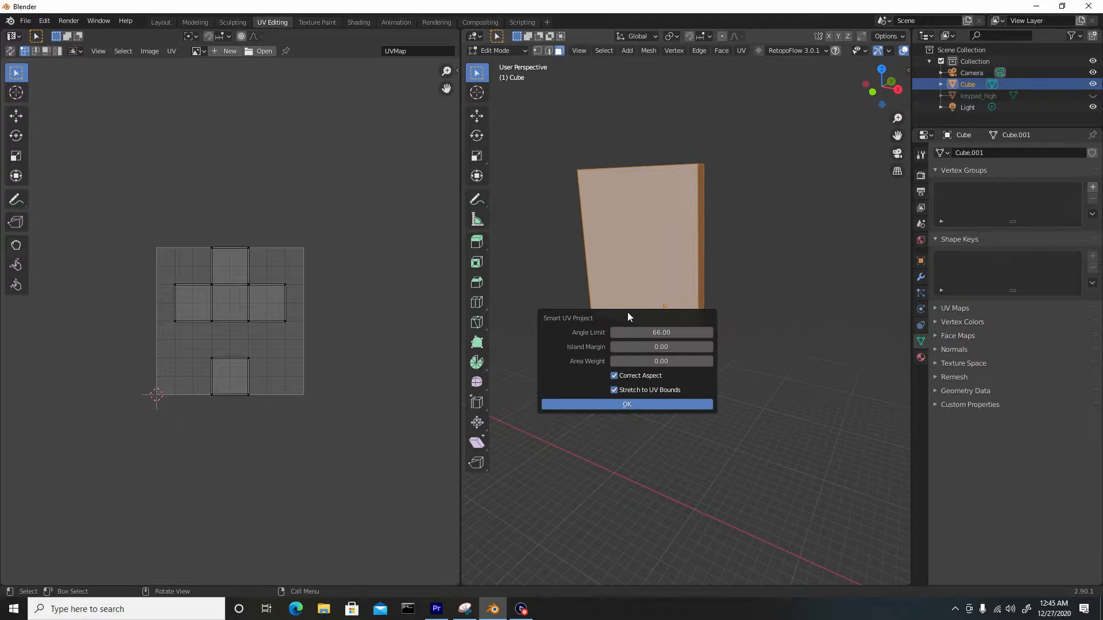
left_click(618, 405)
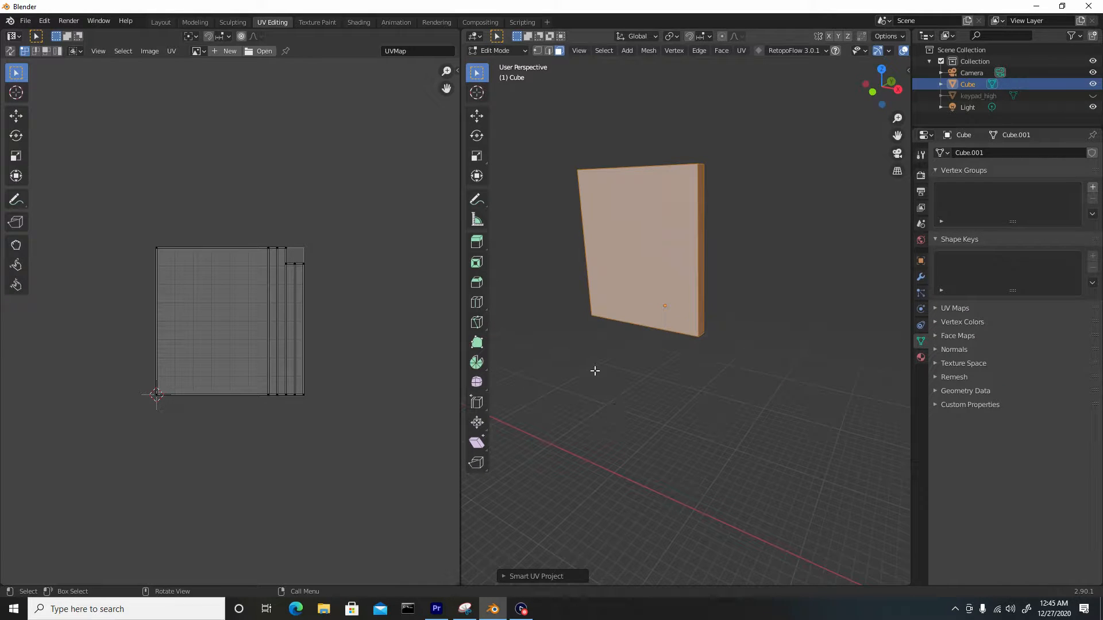
mouse_move(609, 207)
middle_mouse_down()
mouse_move(636, 187)
mouse_move(630, 202)
middle_mouse_up()
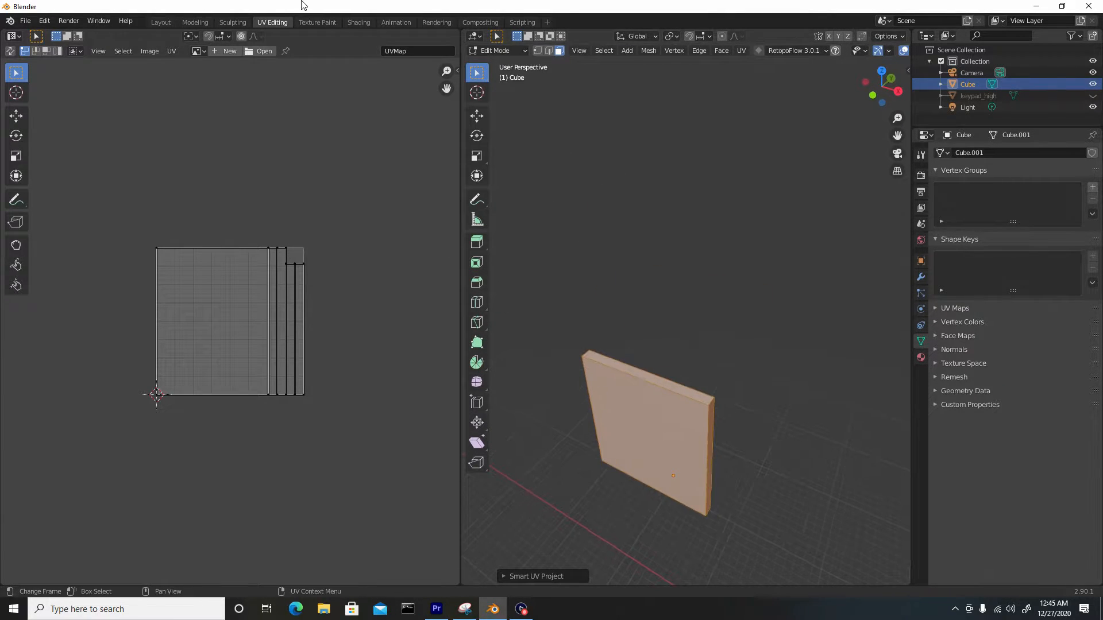
left_click(160, 22)
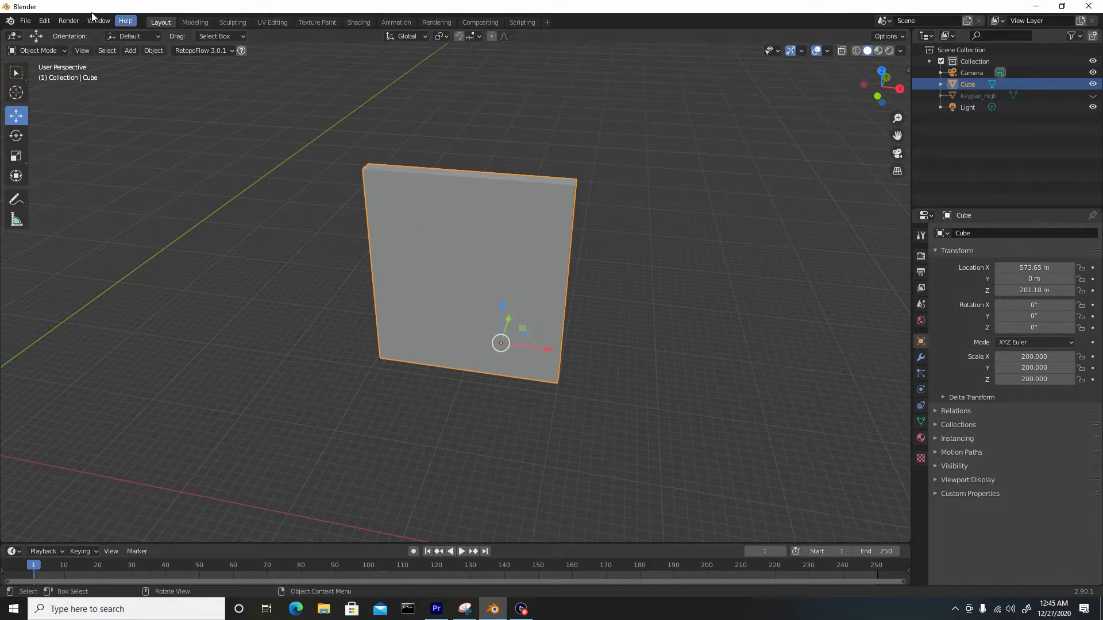
- Export only the selected low-poly cube as a Wavefront OBJ named keypad_low into the Low Poly folder
left_click(23, 21)
mouse_move(81, 188)
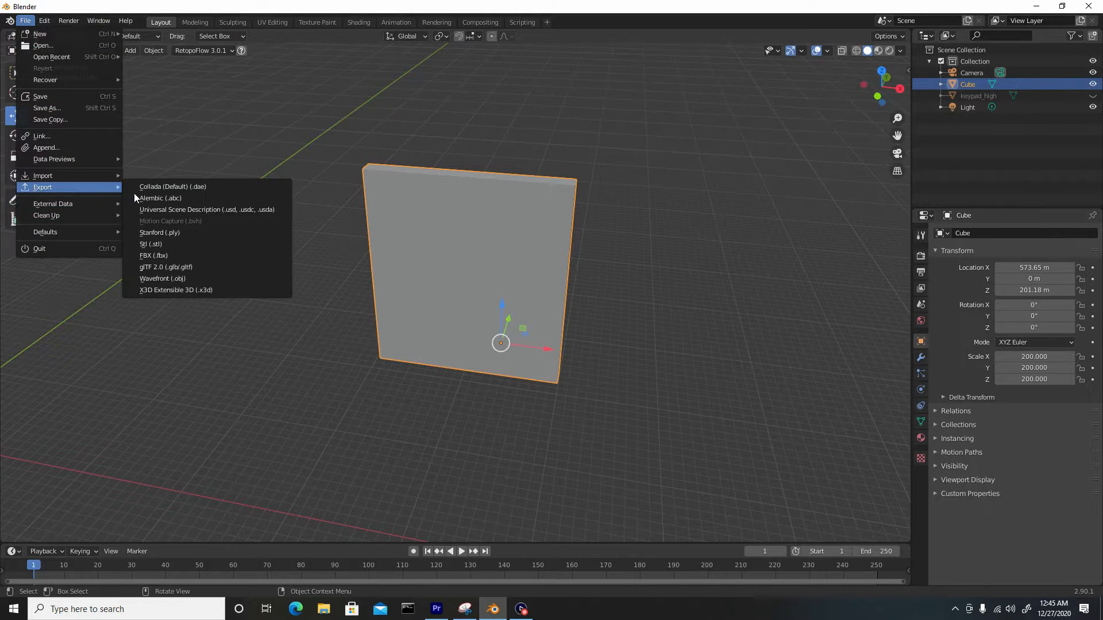
left_click(195, 276)
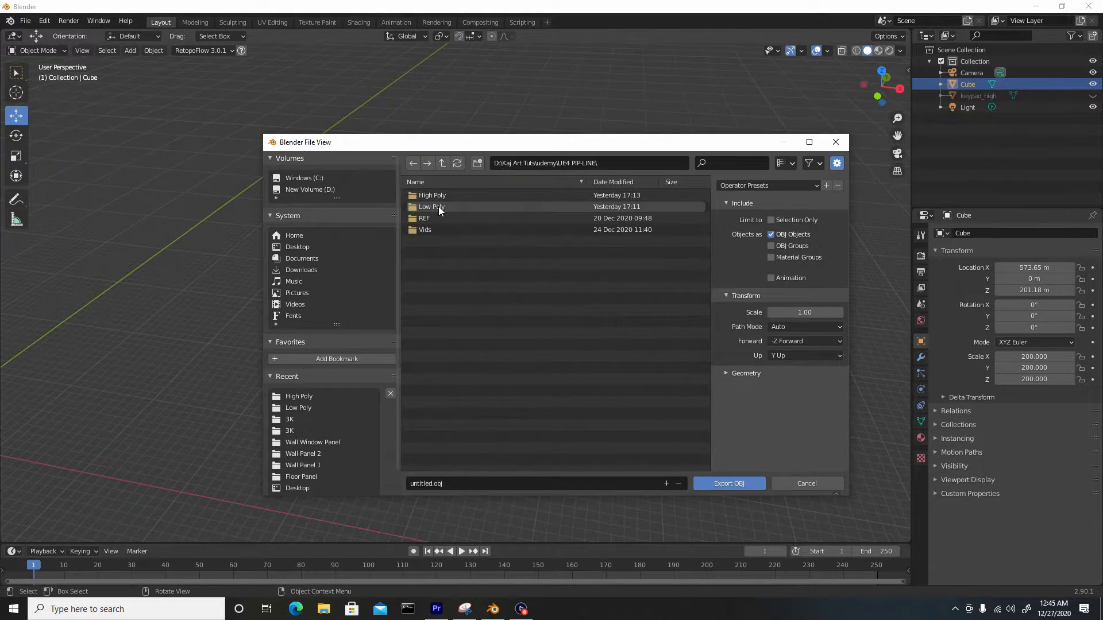
double_click(439, 206)
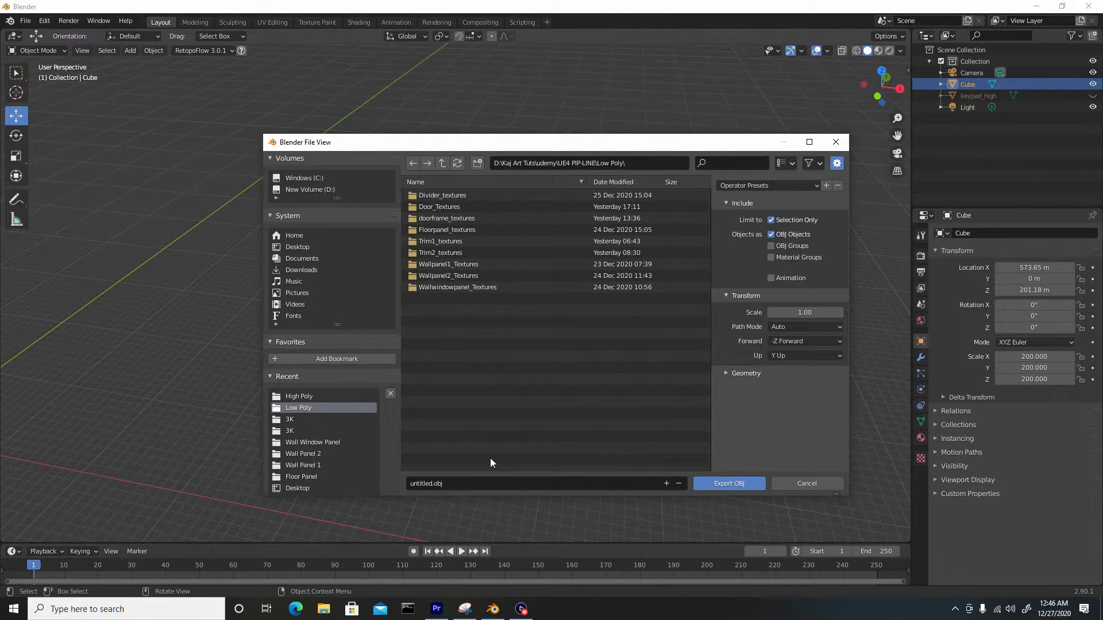
left_click(474, 482)
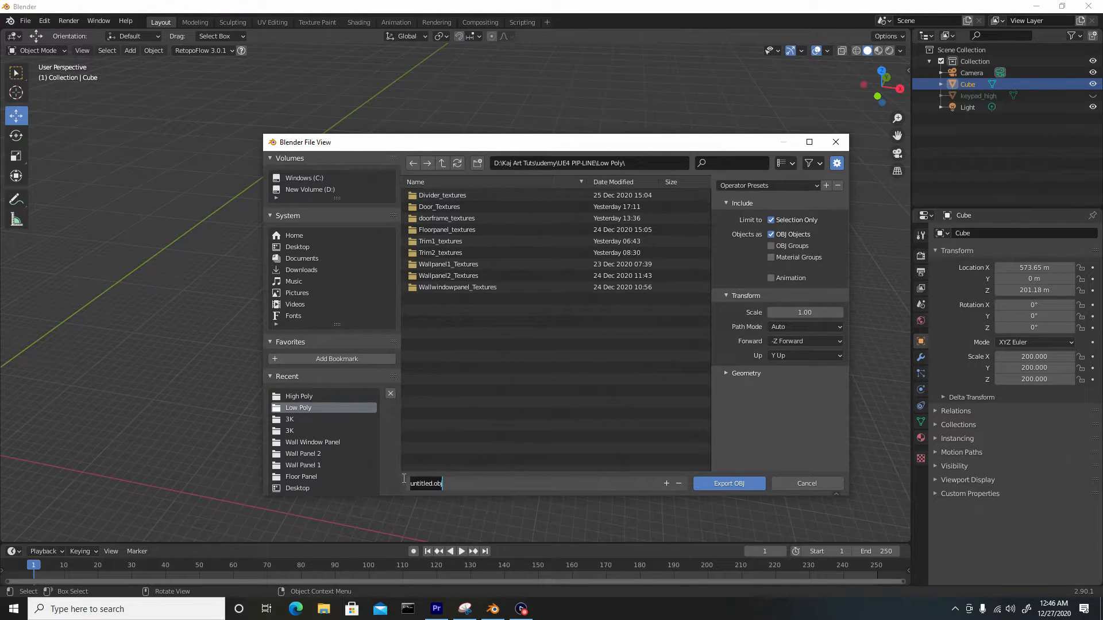
type("ke")
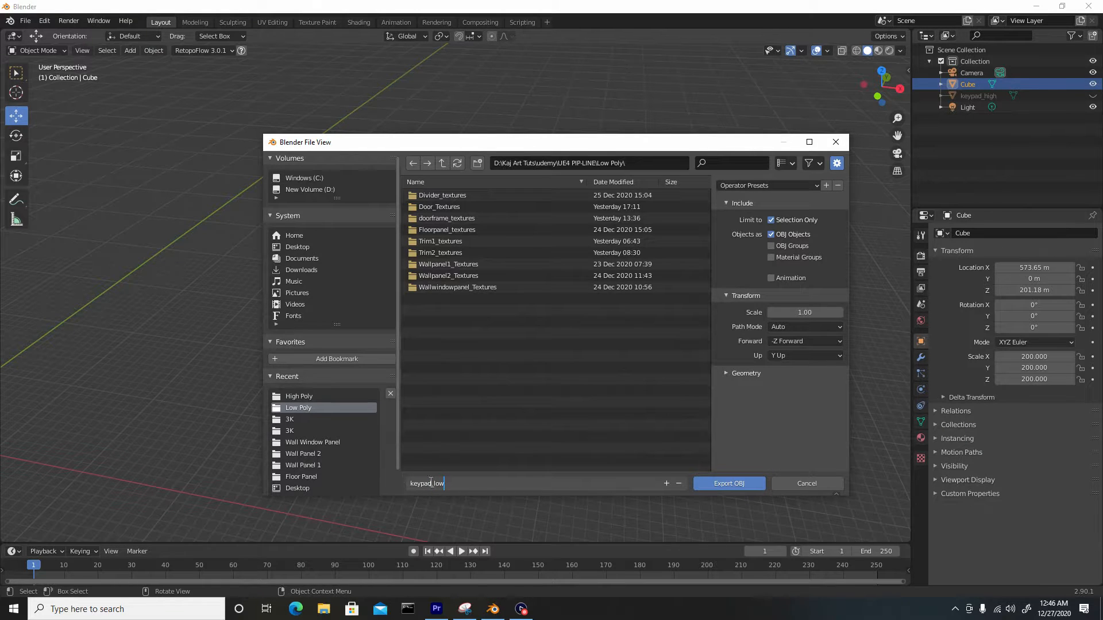
type("ypad_low")
left_click(722, 482)
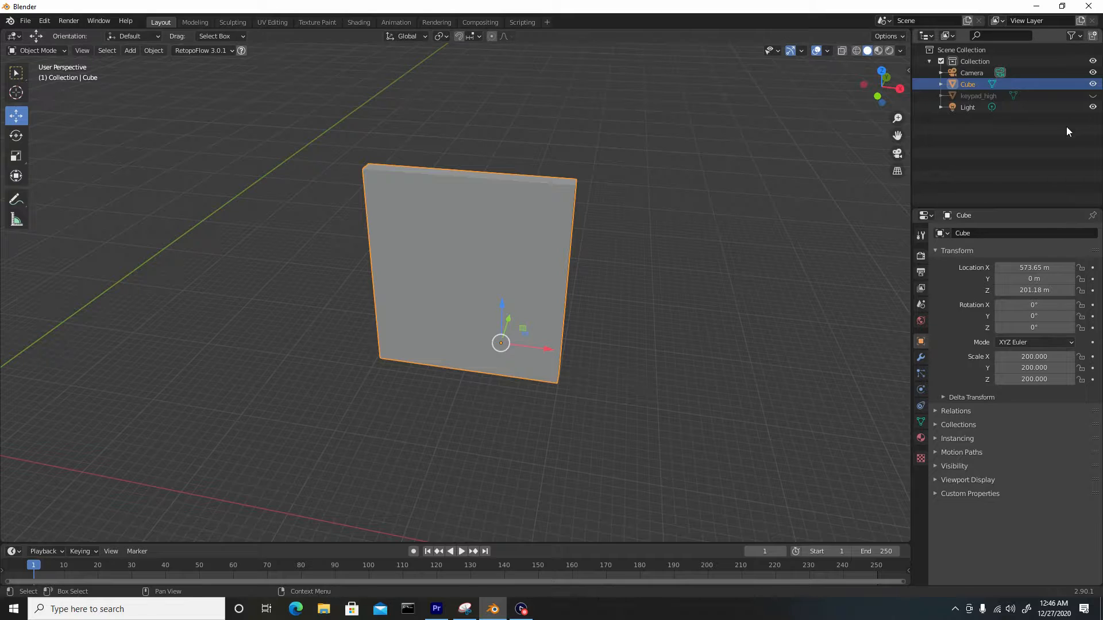
- Hide the low-poly cube, unhide and select keypad_high, and show its mesh in Edit Mode
left_click(1093, 84)
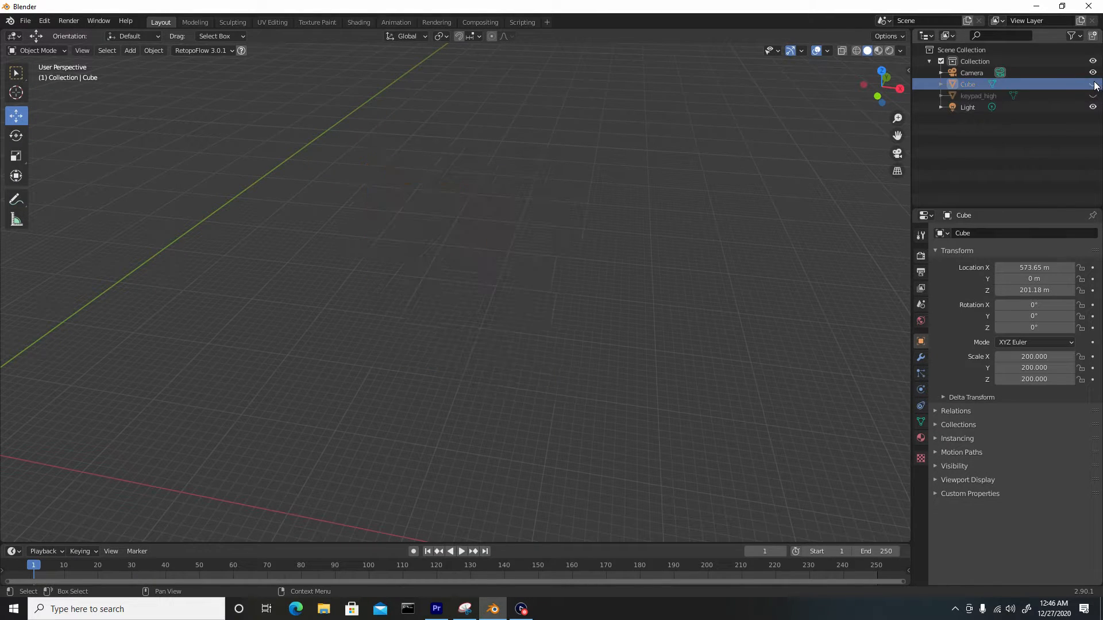
left_click(1093, 95)
left_click(501, 259)
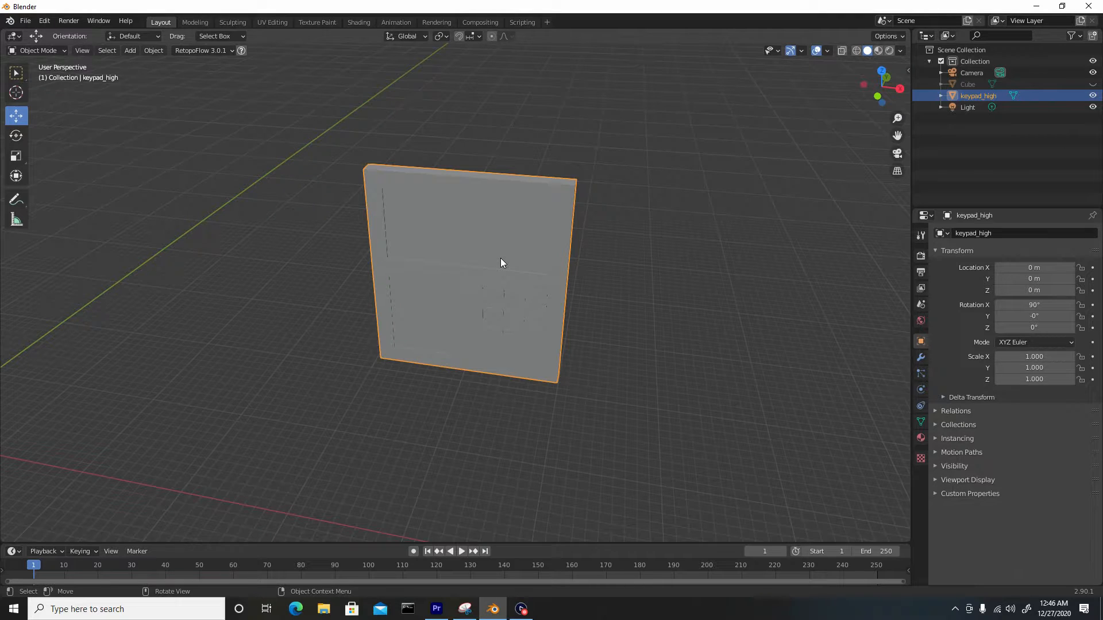
key("Tab")
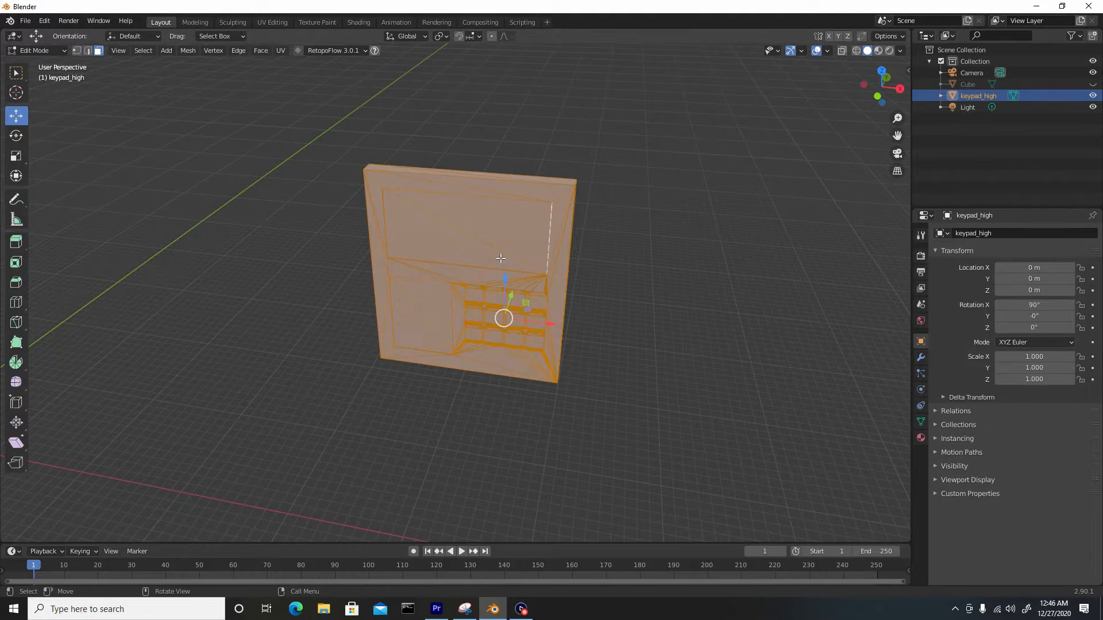
middle_click_drag(507, 262, 540, 262)
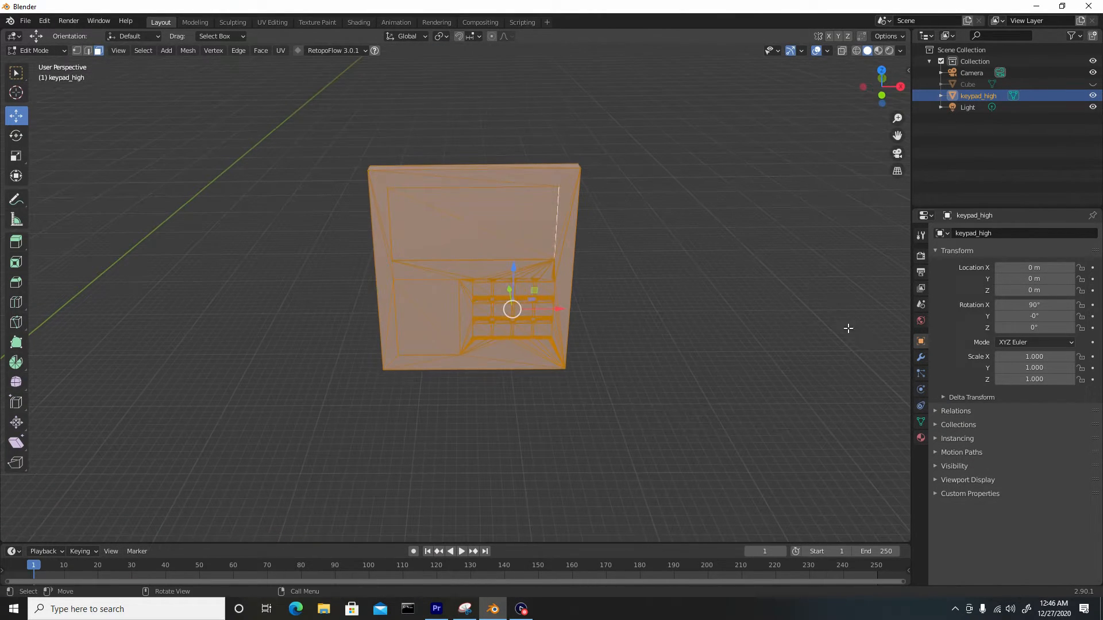
- Add a Remesh modifier to keypad_high in Sharp mode with an Octree Depth of 10
left_click(920, 359)
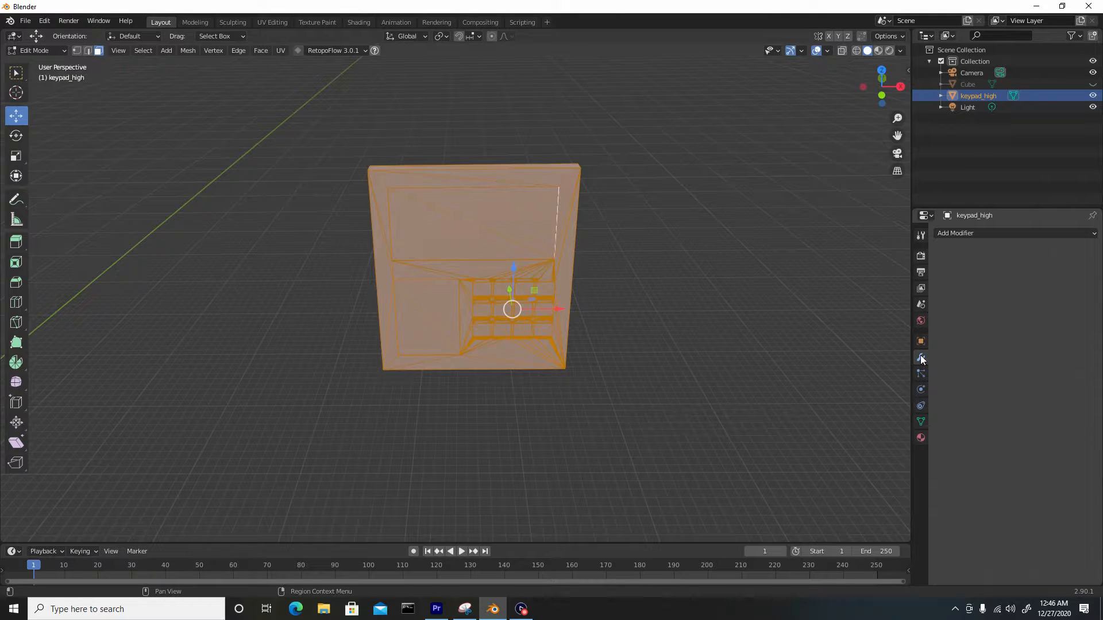
left_click(981, 234)
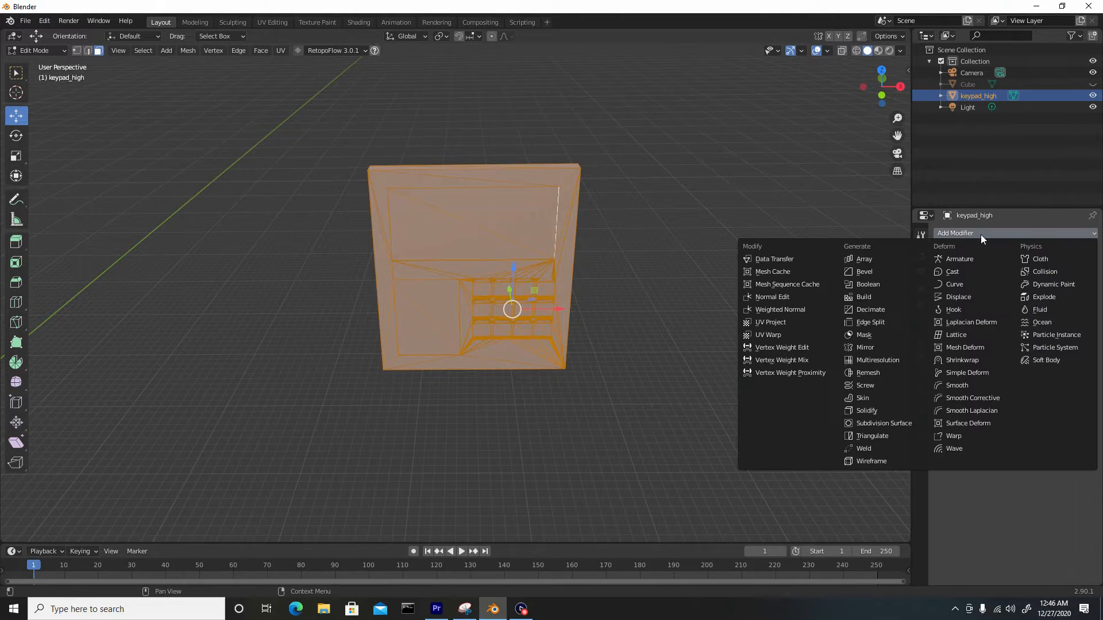
left_click(878, 372)
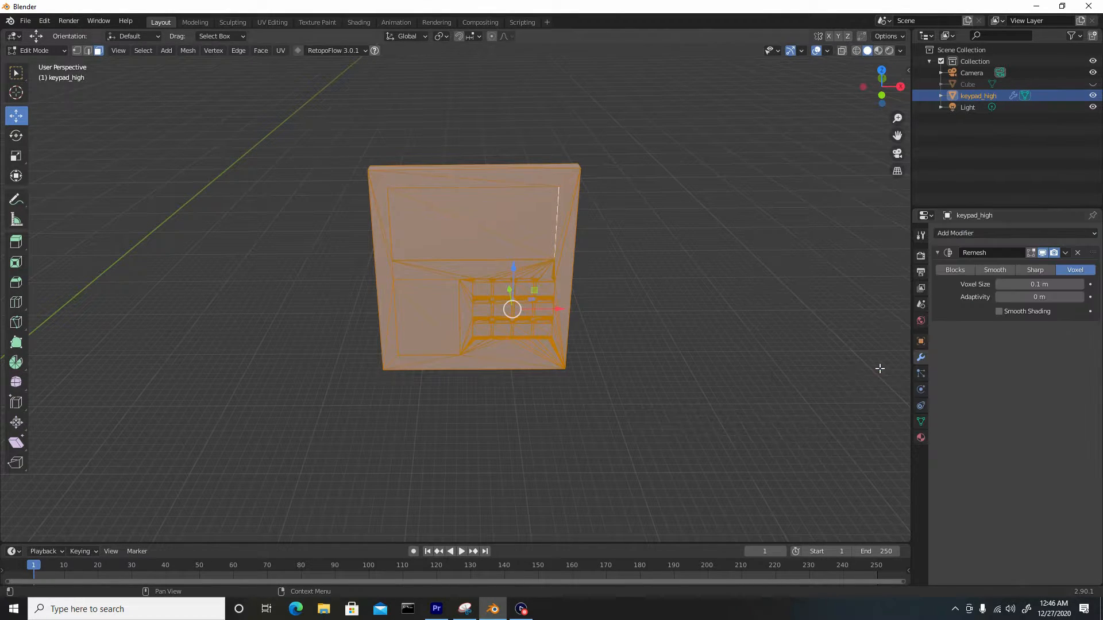
left_click(1044, 269)
left_click(1055, 284)
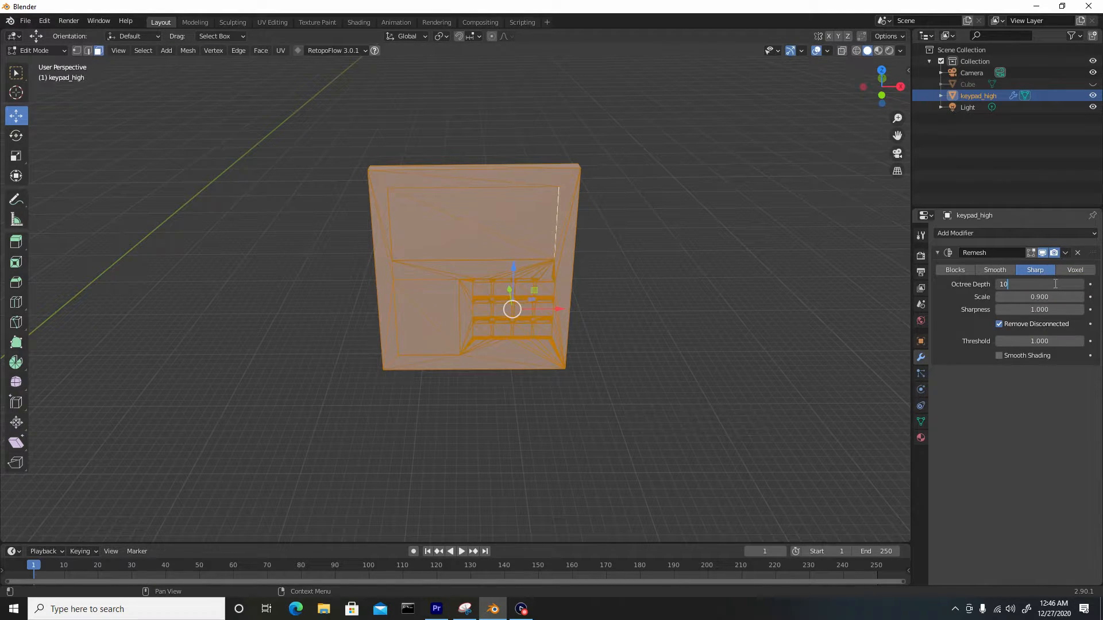
type("10")
key("Return")
- Return keypad_high to Object Mode and apply its Remesh modifier
left_click(44, 50)
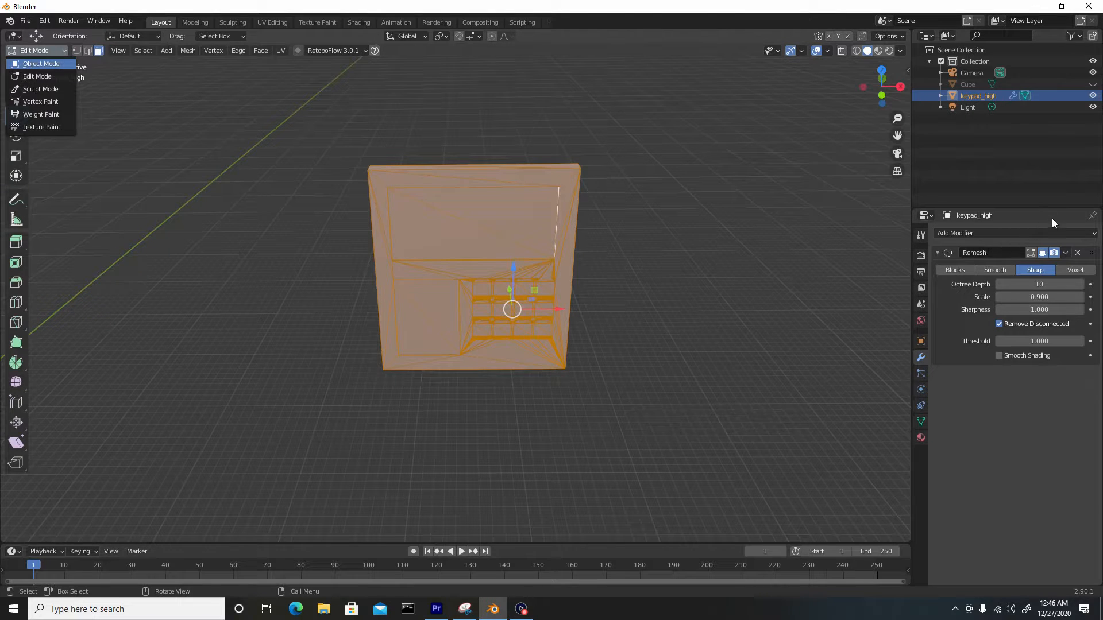
key("Tab")
left_click(1065, 253)
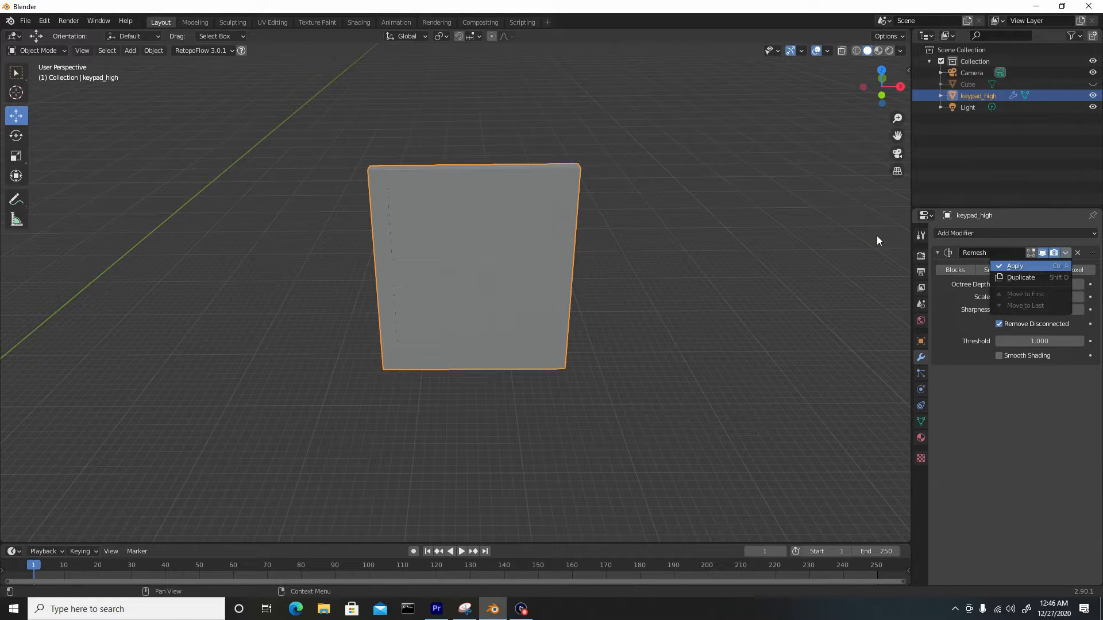
key("Return")
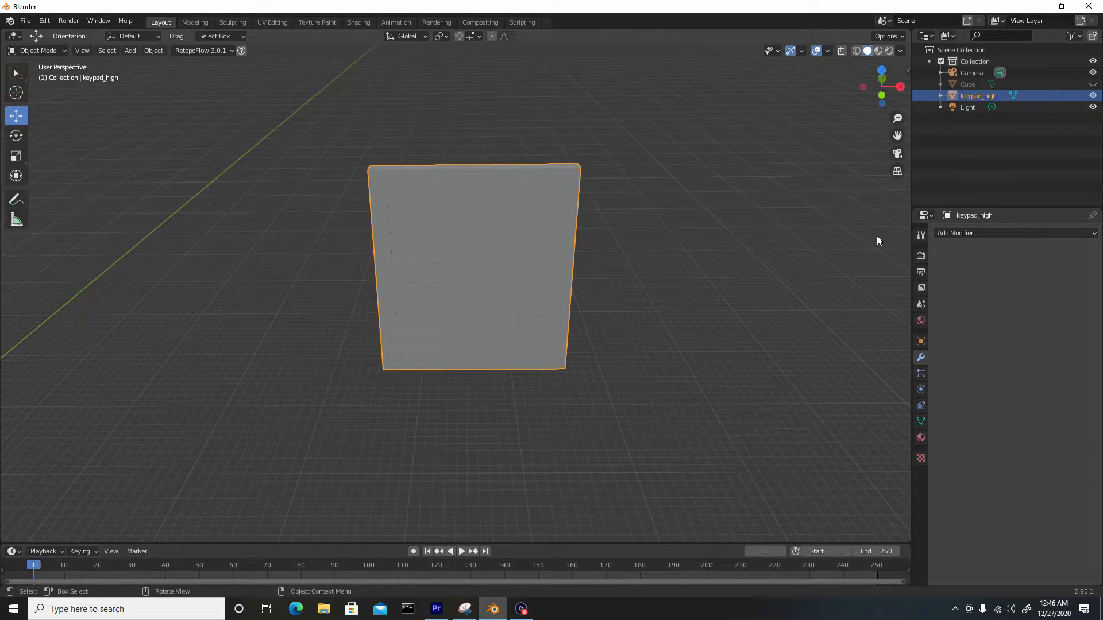
- Export the remeshed keypad as a Wavefront OBJ, overwriting keypad_high.obj in the High Poly folder
left_click(23, 22)
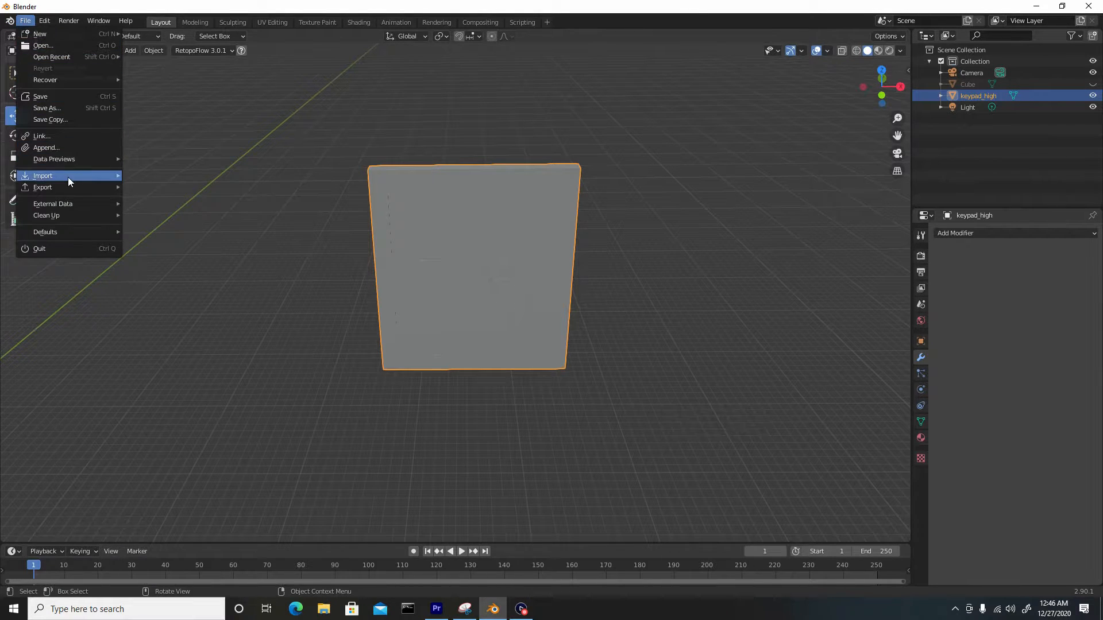
mouse_move(70, 186)
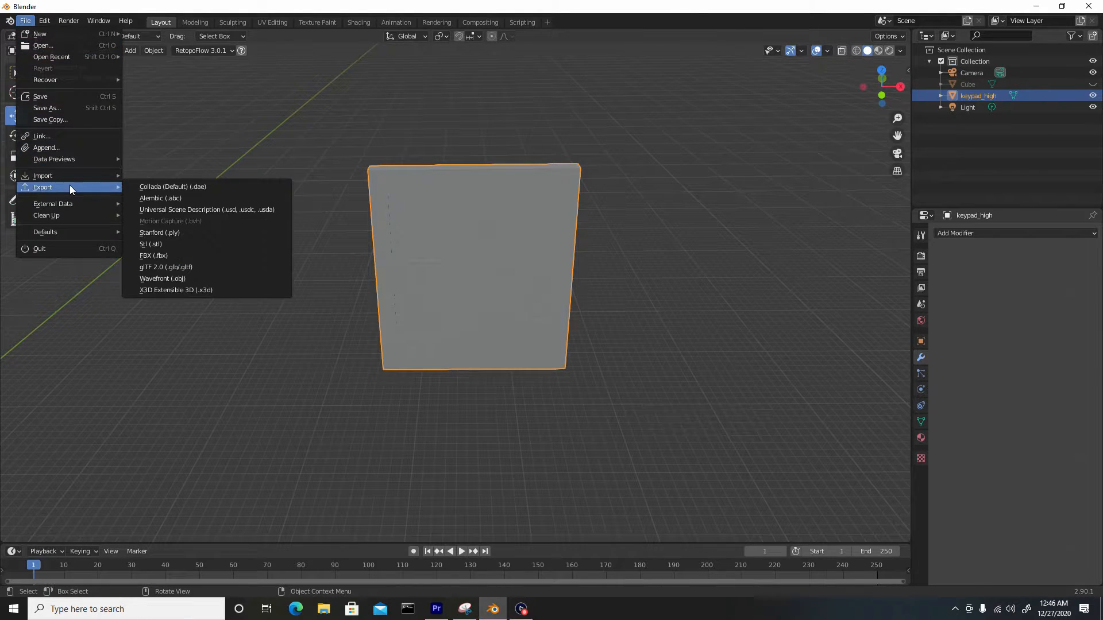
left_click(190, 278)
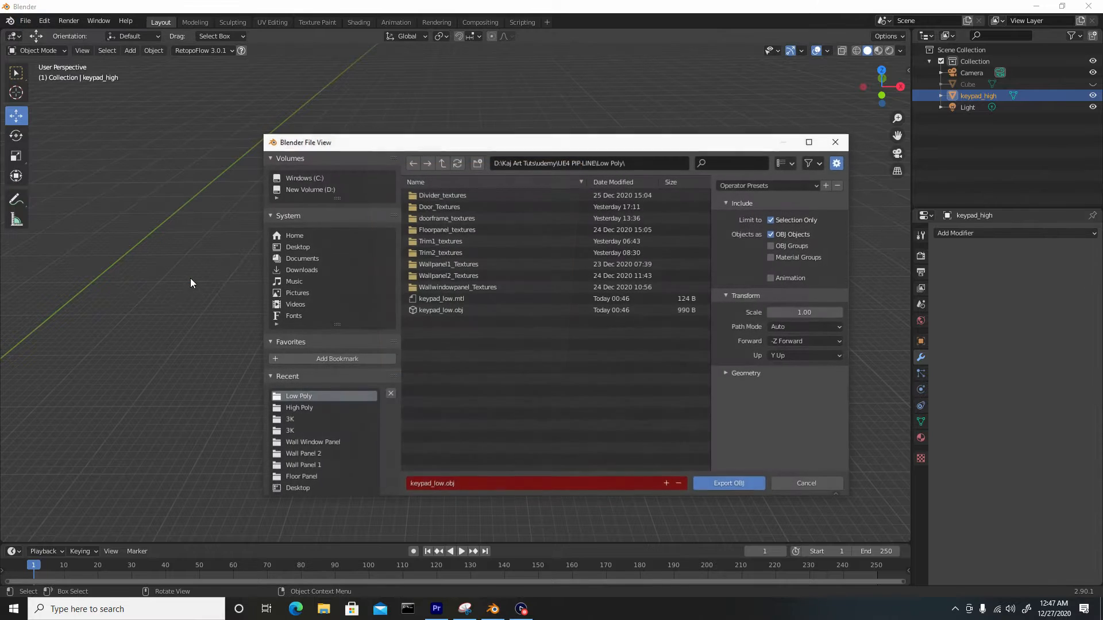
left_click(442, 164)
double_click(440, 195)
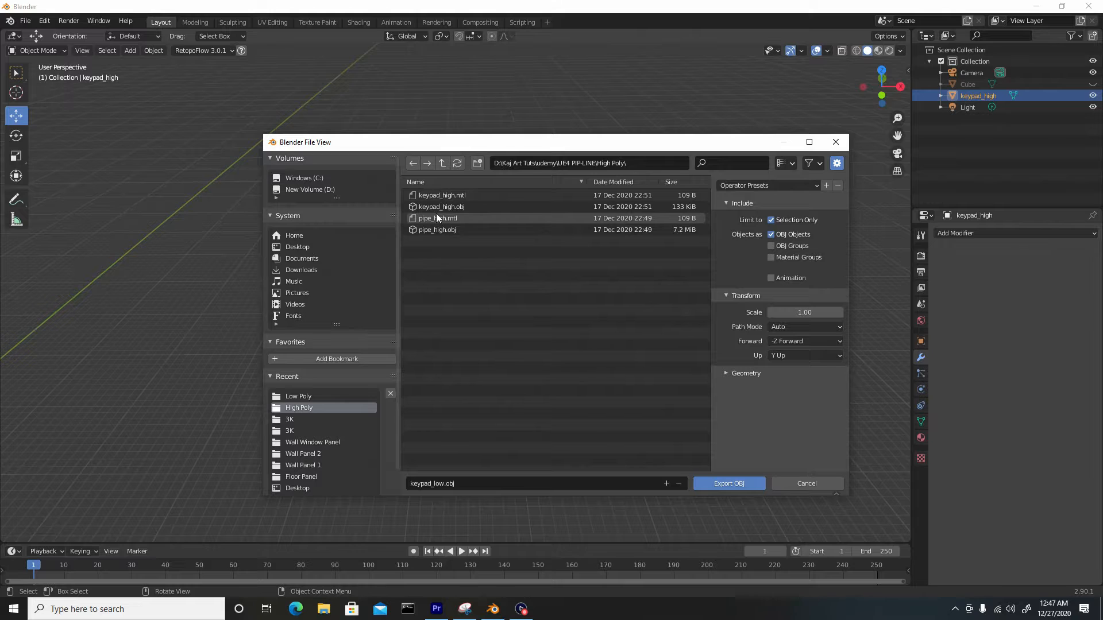
left_click(435, 209)
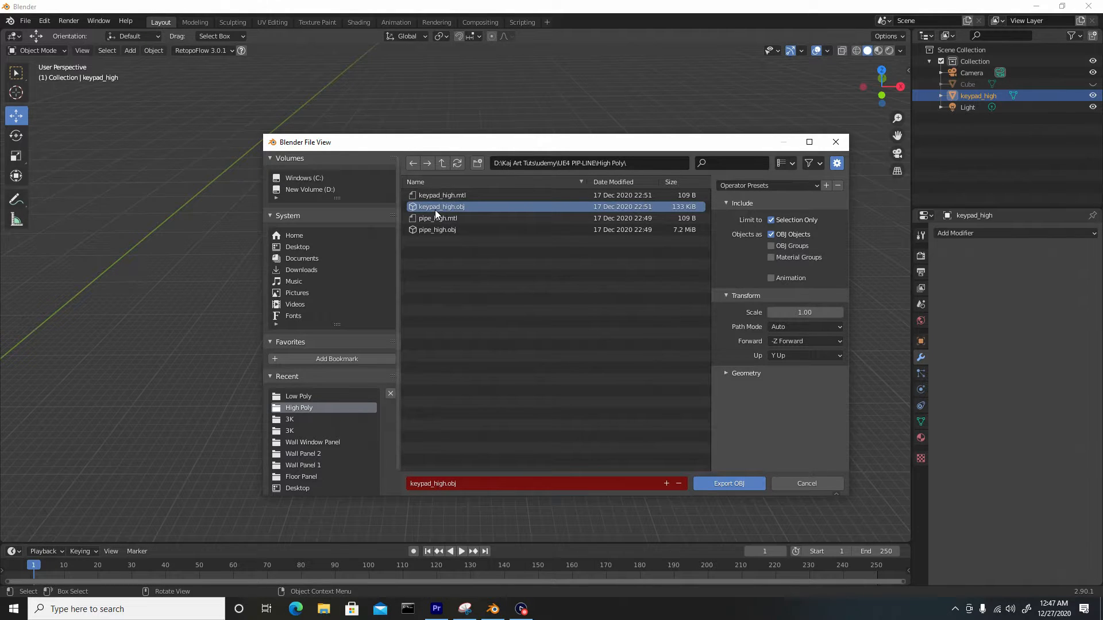
left_click(725, 484)
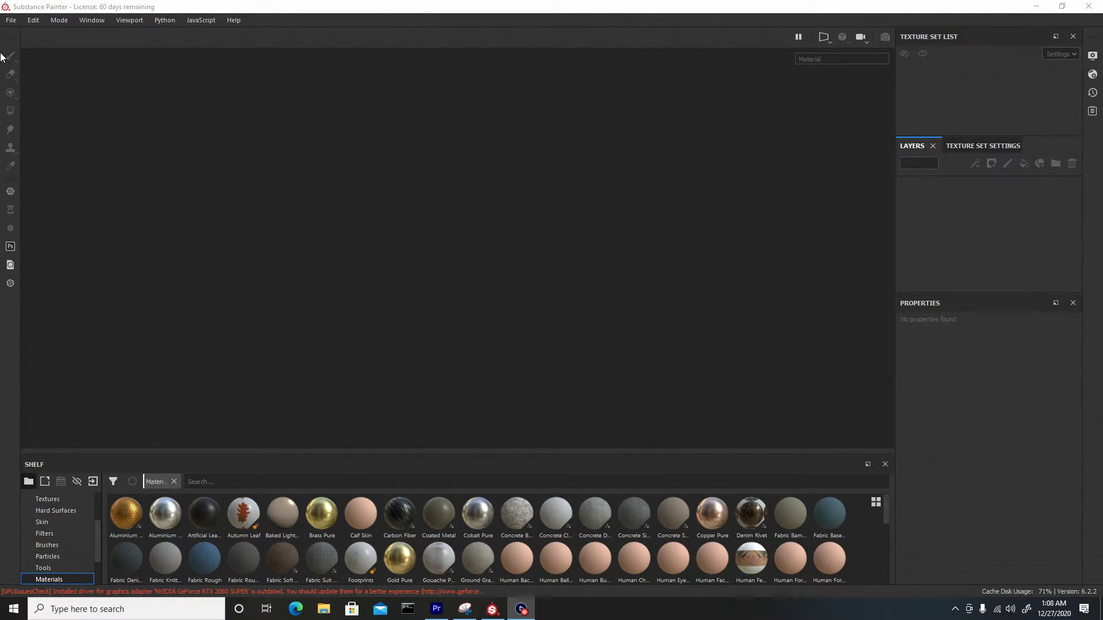
- In Substance Painter, create a new project using keypad_low from the Low Poly folder as its mesh
left_click(12, 22)
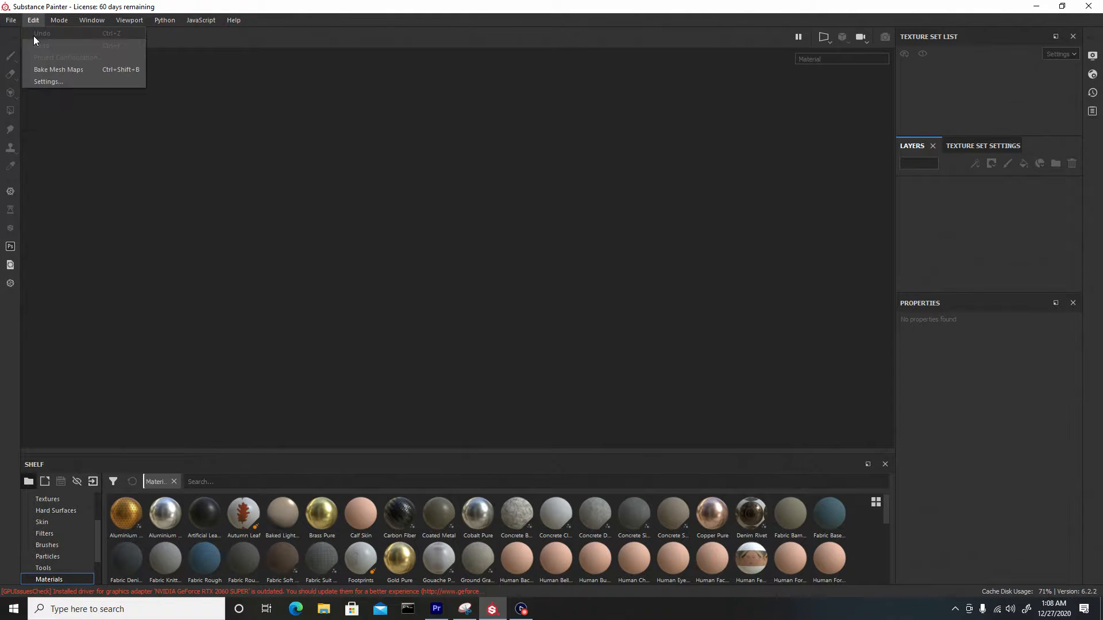
left_click(29, 33)
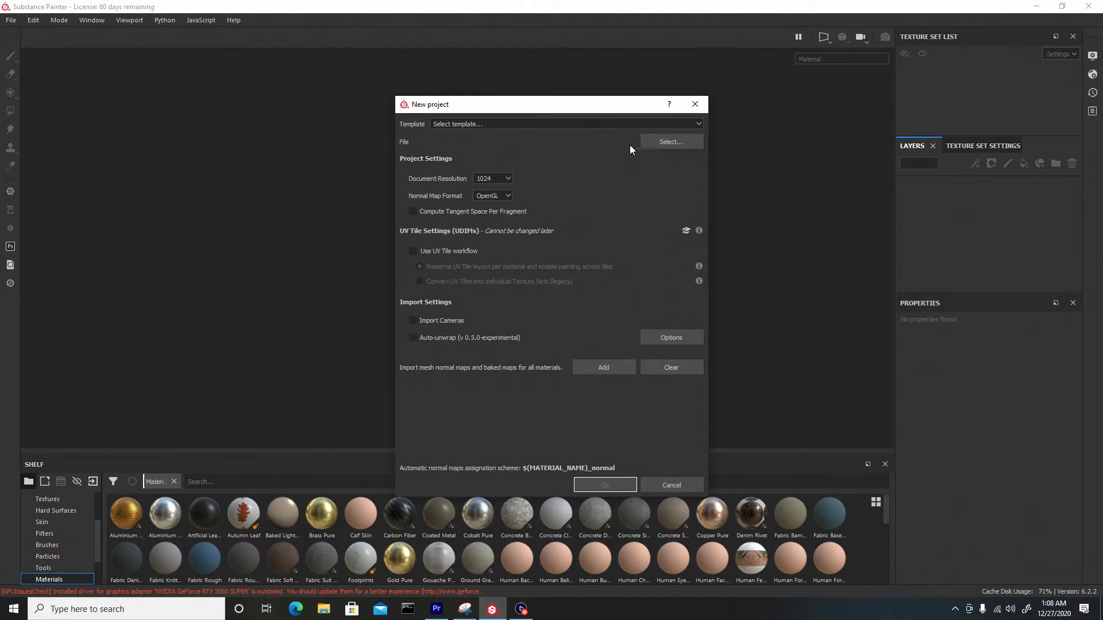
left_click(653, 141)
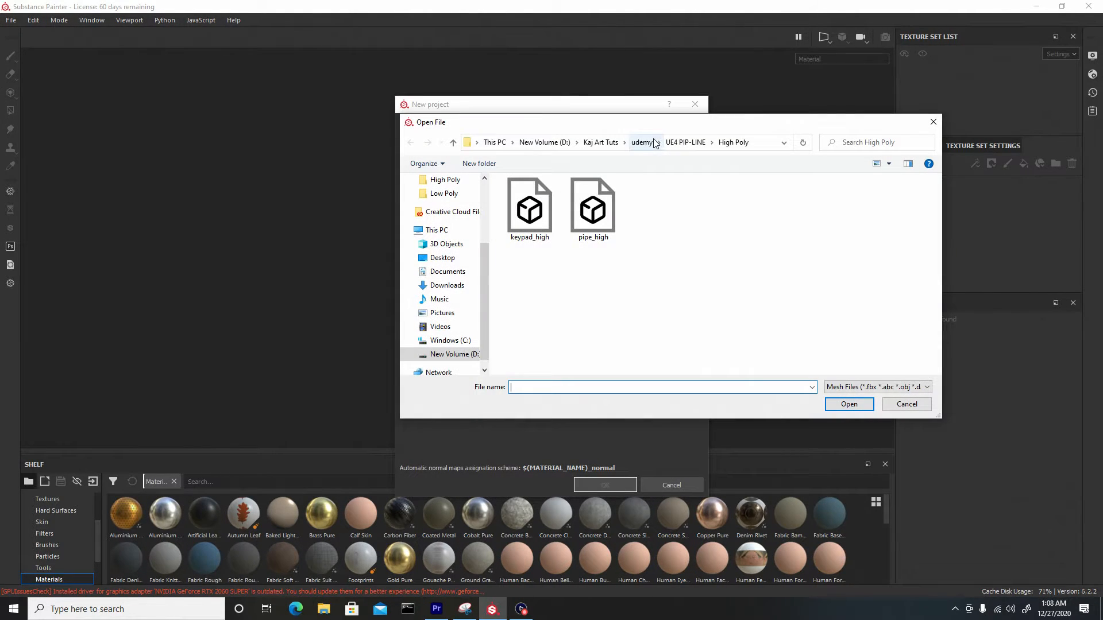
left_click(453, 144)
double_click(545, 210)
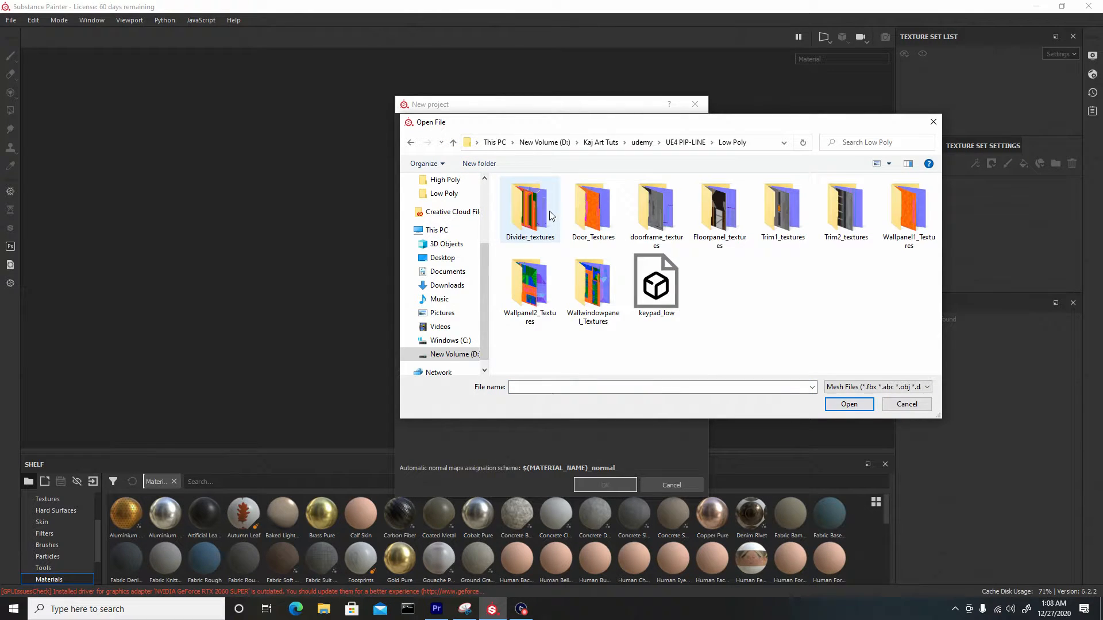
left_click(639, 275)
left_click(848, 404)
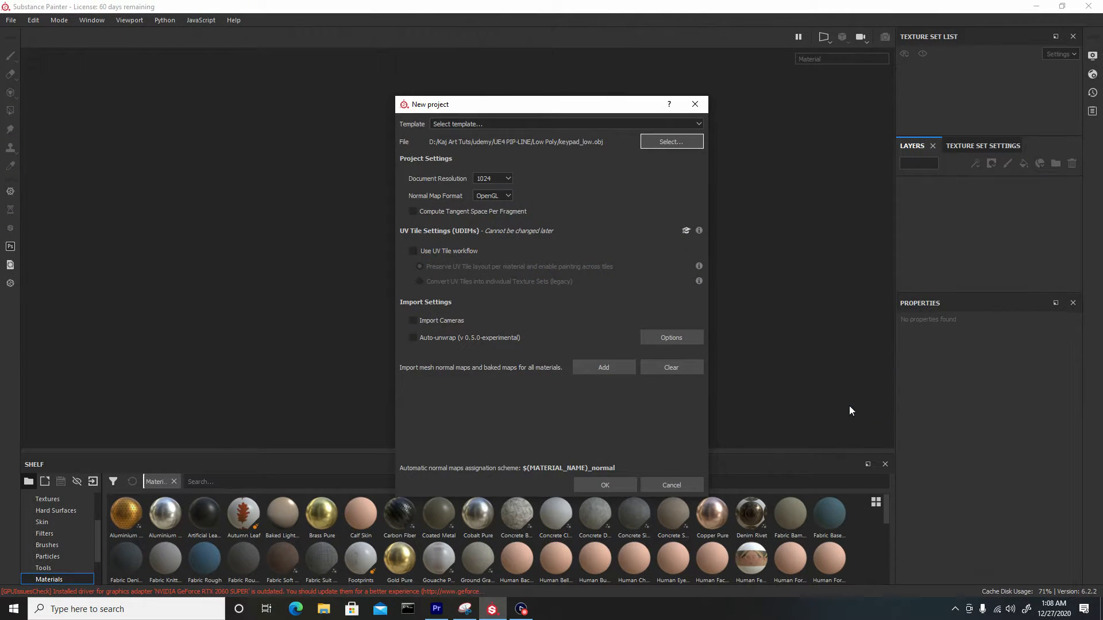
left_click(605, 485)
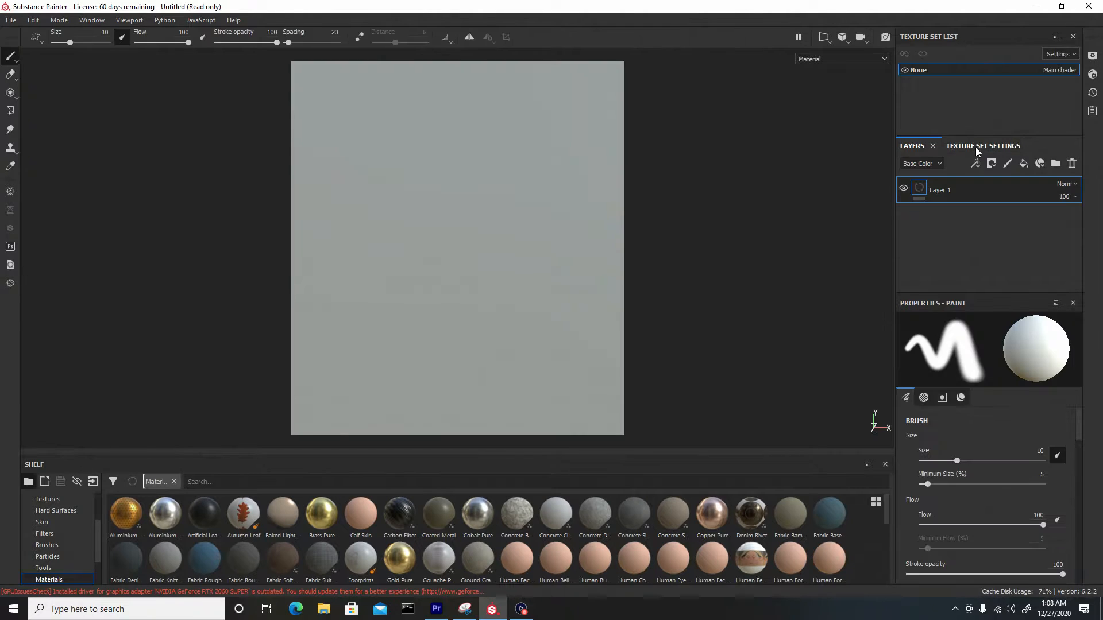
- Open the mesh map baking settings for the texture set and set the output size to 4096
left_click(978, 147)
scroll(999, 263, "down", 4)
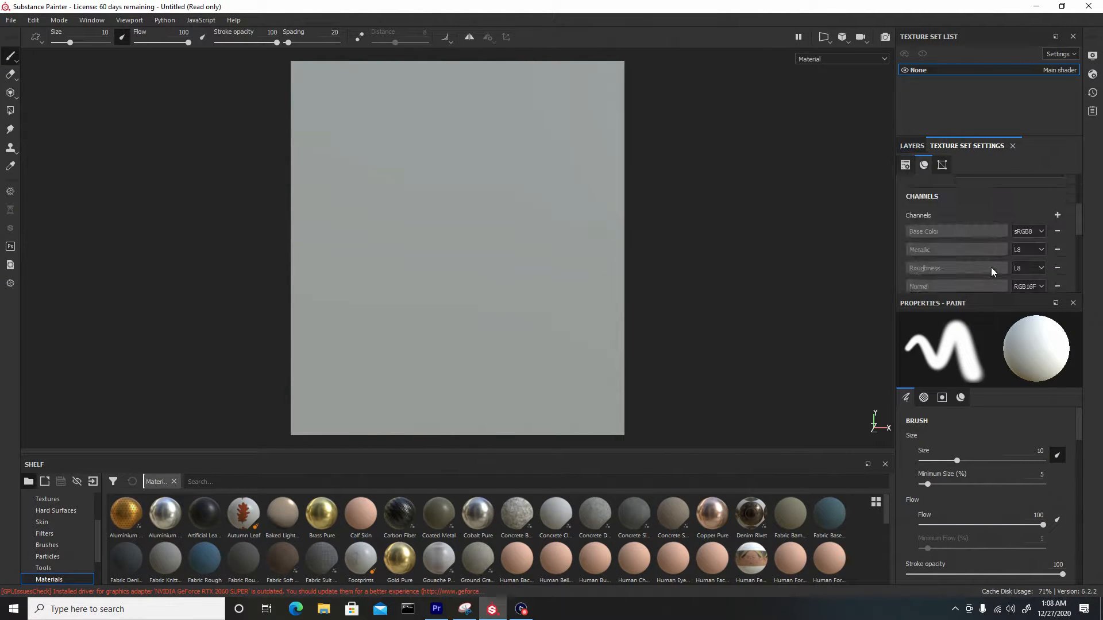
scroll(1011, 251, "down", 5)
left_click(1033, 227)
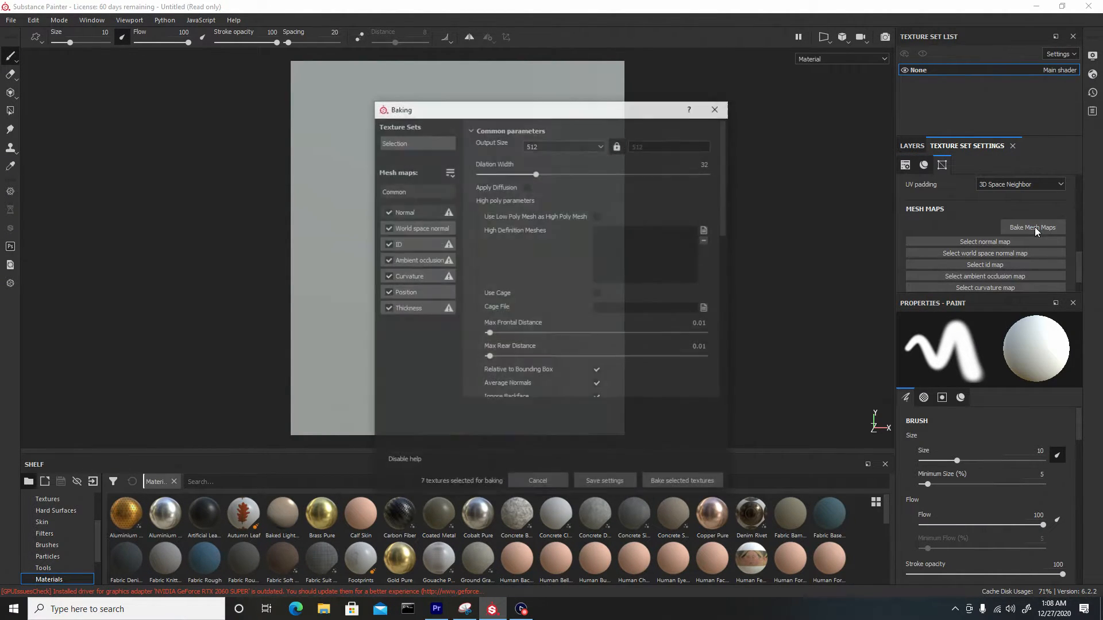
left_click(581, 145)
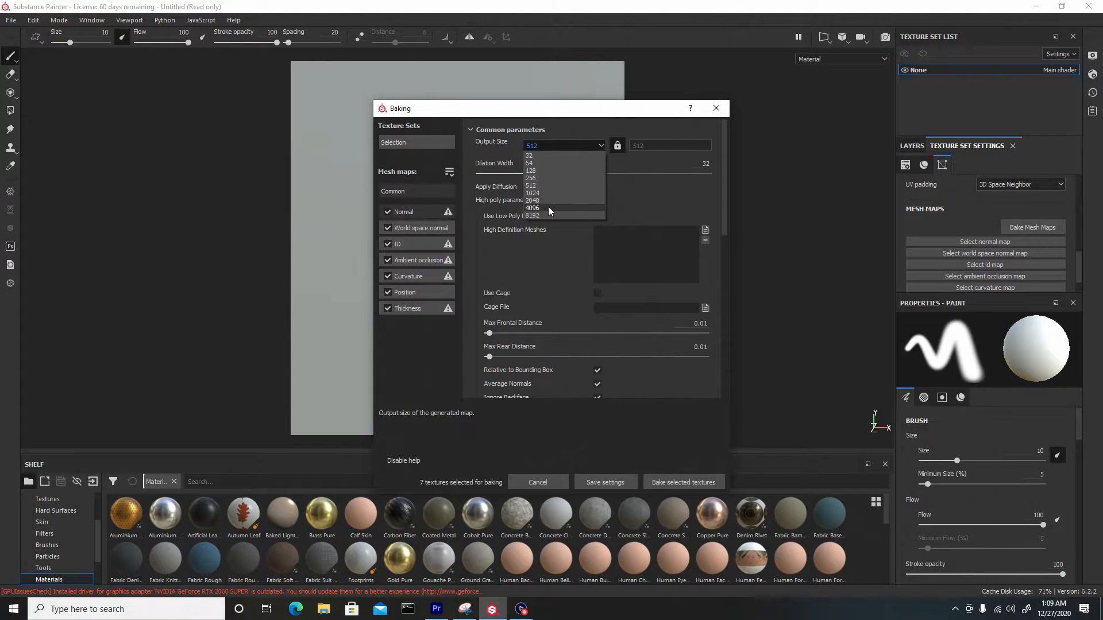
left_click(548, 206)
- Add keypad_high from the High Poly folder as the high definition mesh for baking
left_click(705, 229)
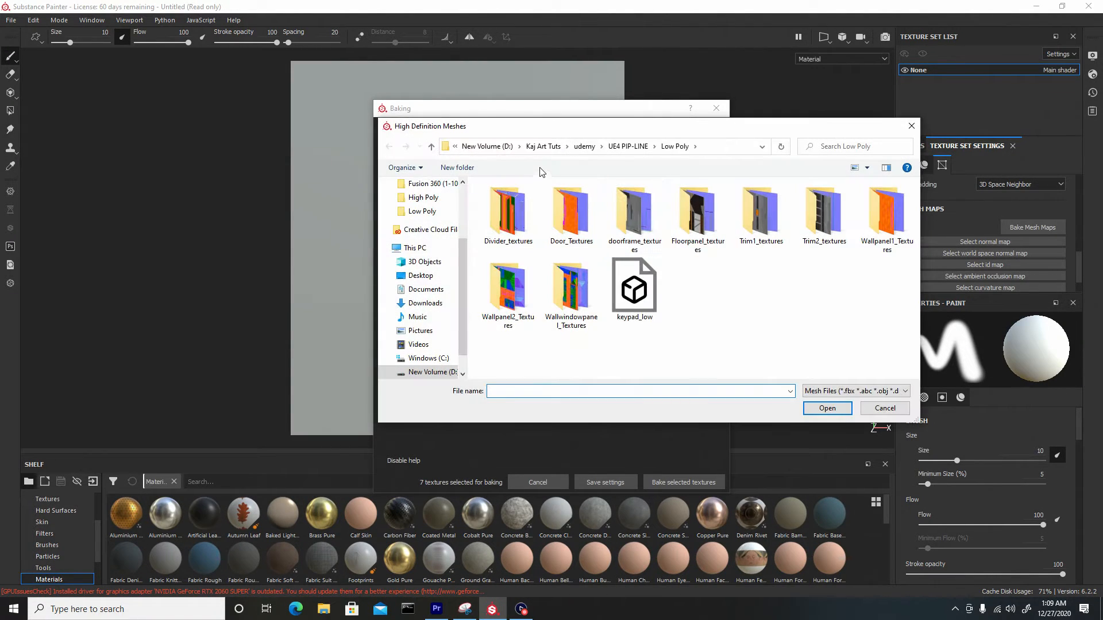
left_click(431, 147)
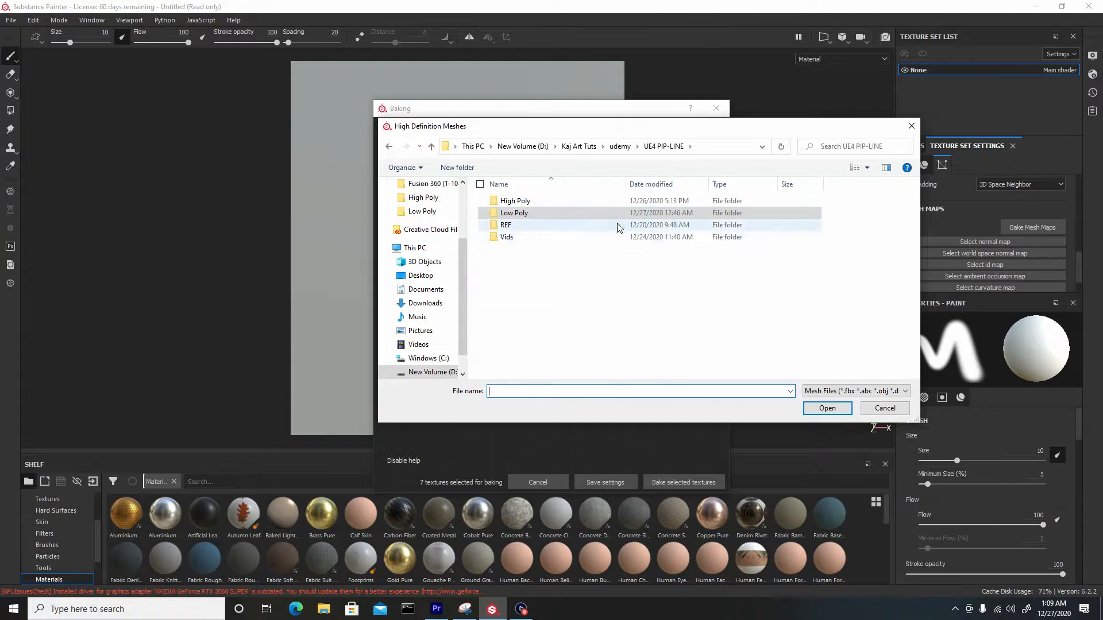
double_click(600, 203)
left_click(507, 213)
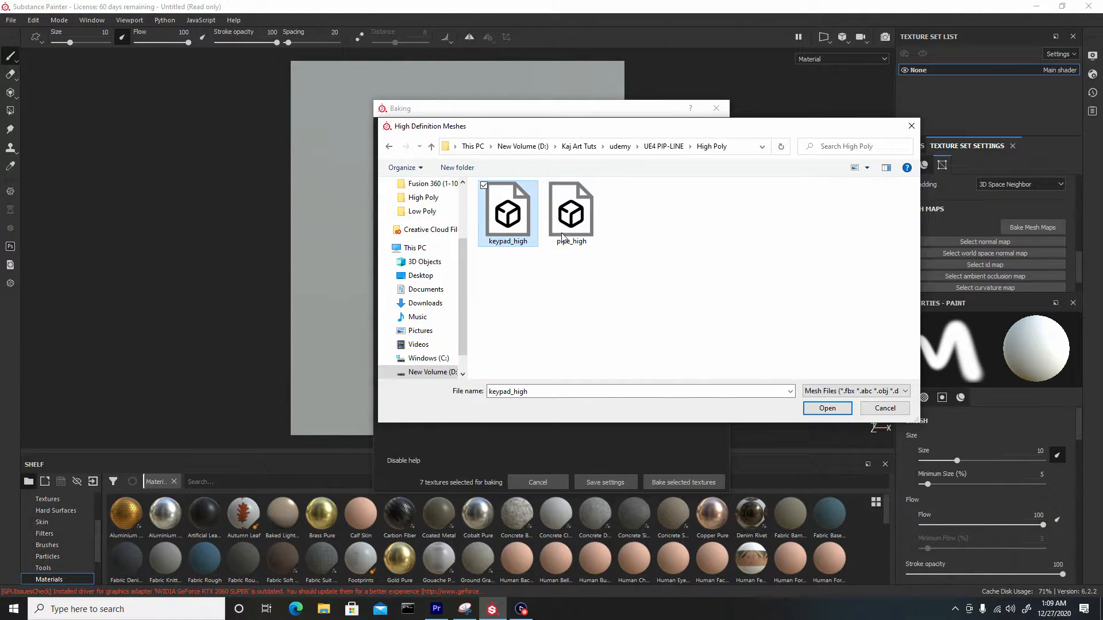
left_click(832, 408)
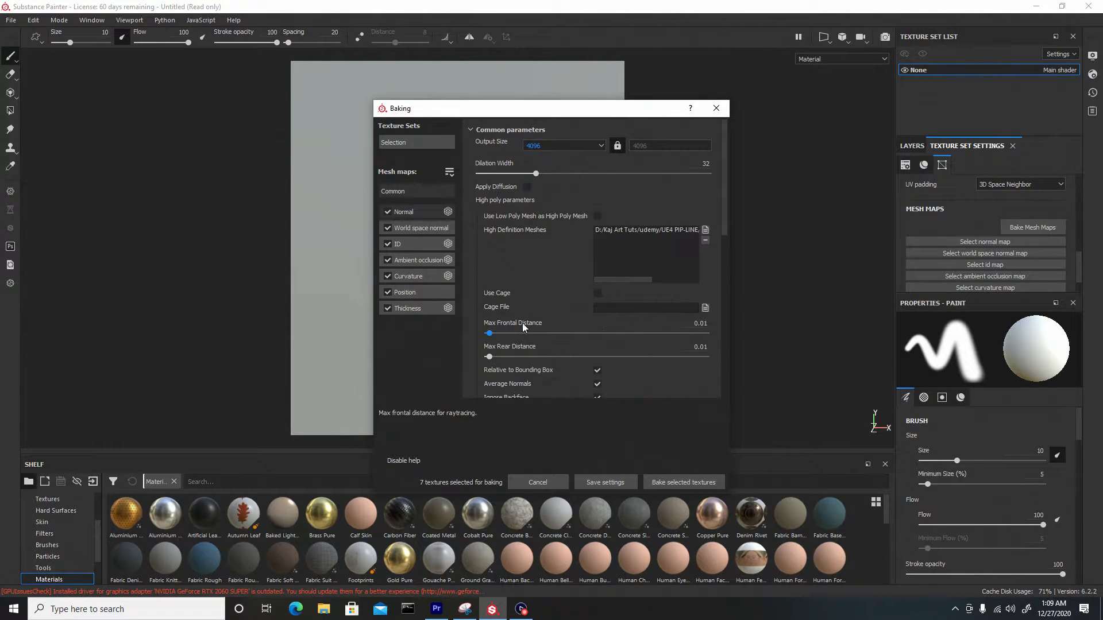
- Set the bake's max frontal and max rear distance to about 0.024 and antialiasing to Subsampling 8x8
left_click_drag(490, 333, 491, 334)
left_click_drag(489, 357, 491, 358)
scroll(501, 352, "down", 2)
left_click(623, 276)
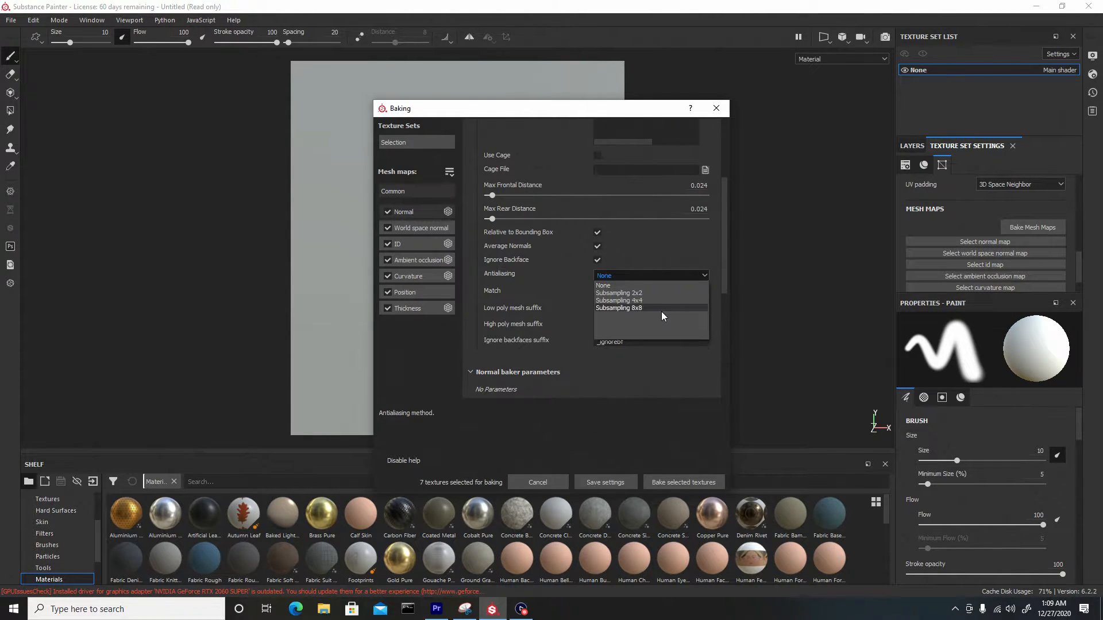
left_click(660, 311)
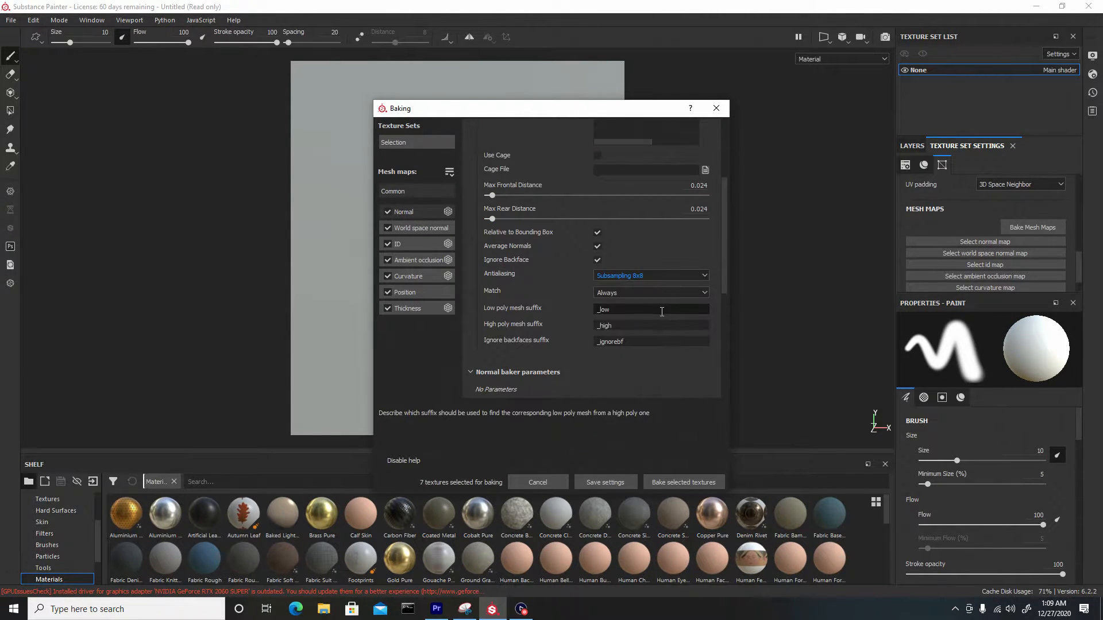
- Bake the selected mesh maps, close the baking report and rotate the environment lighting around the keypad
left_click(676, 485)
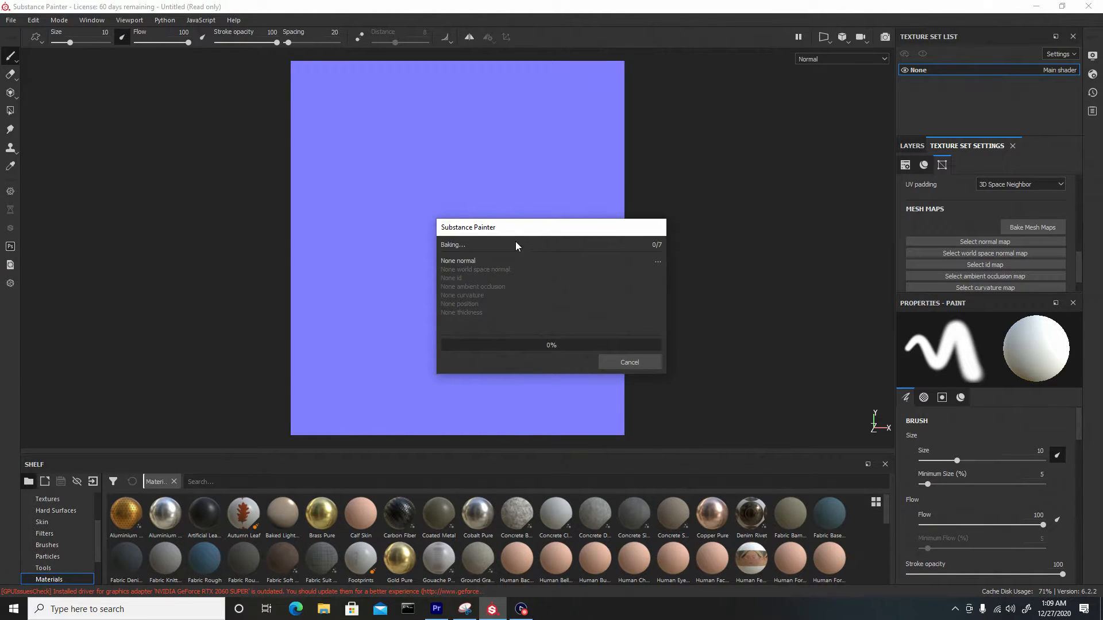
left_click_drag(508, 232, 716, 182)
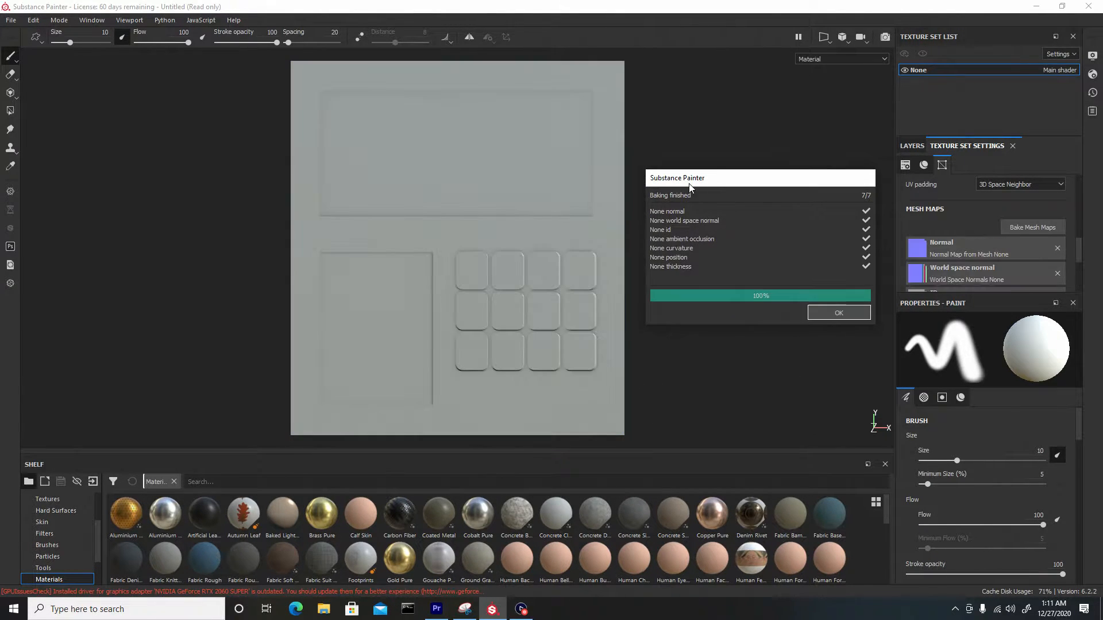
left_click(810, 312)
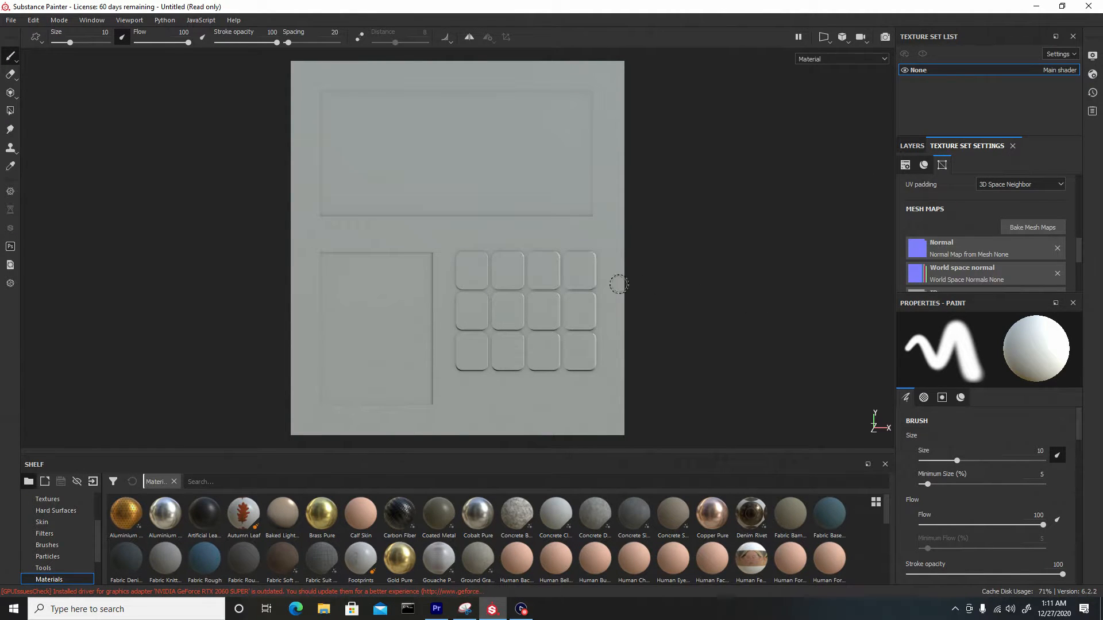
right_click_drag(183, 282, 551, 298, "shift")
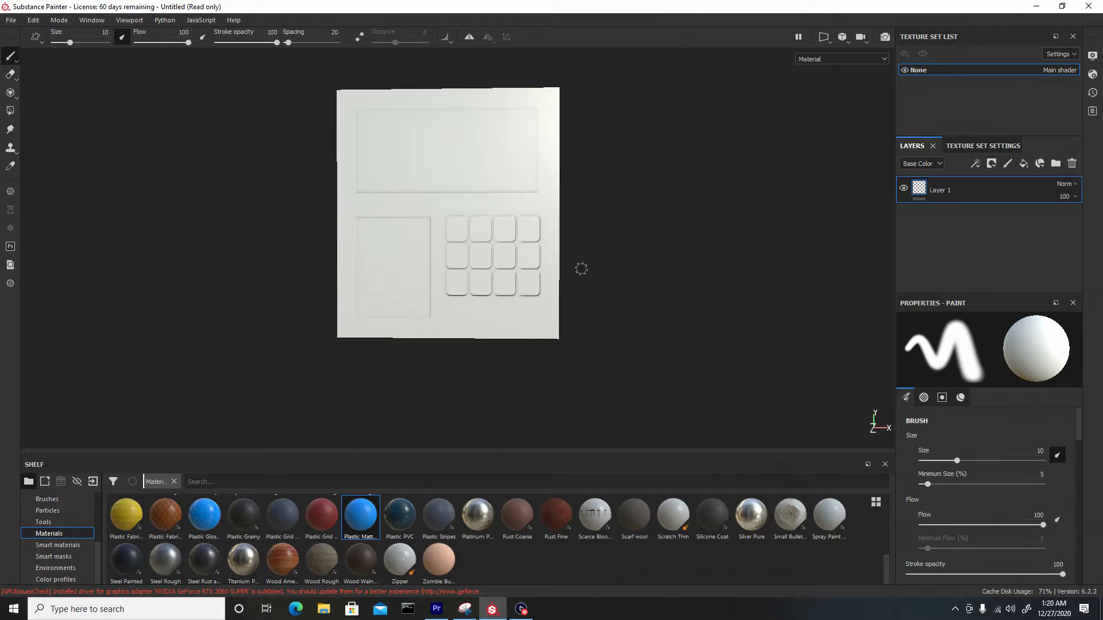
- Apply the Plastic PVC material to the keypad as a new fill layer
left_click_drag(581, 277, 593, 295, "alt")
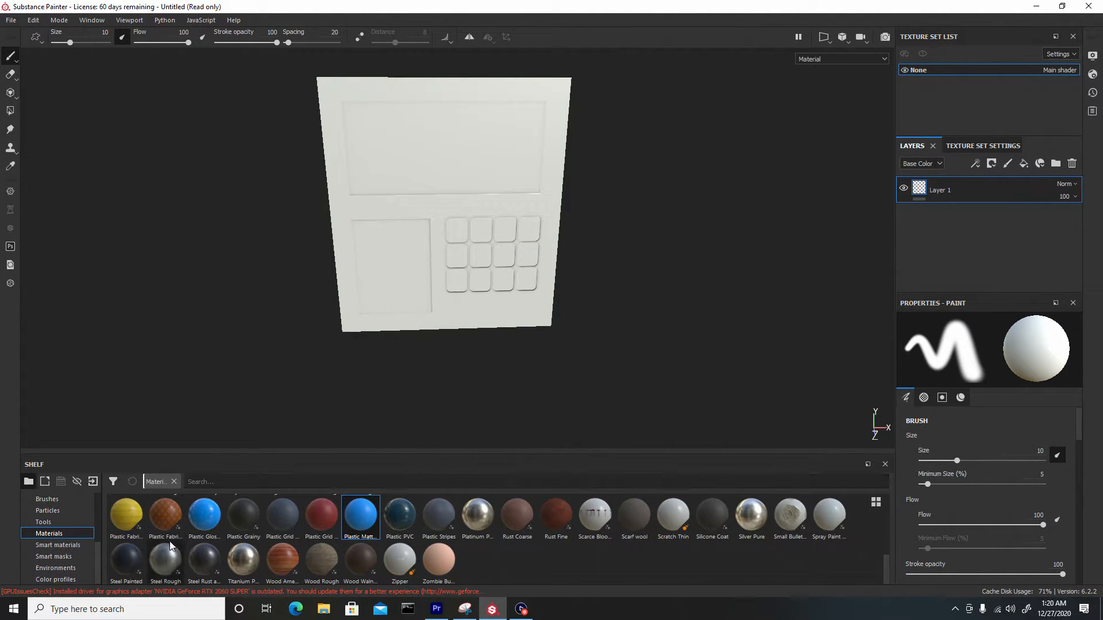
mouse_move(400, 514)
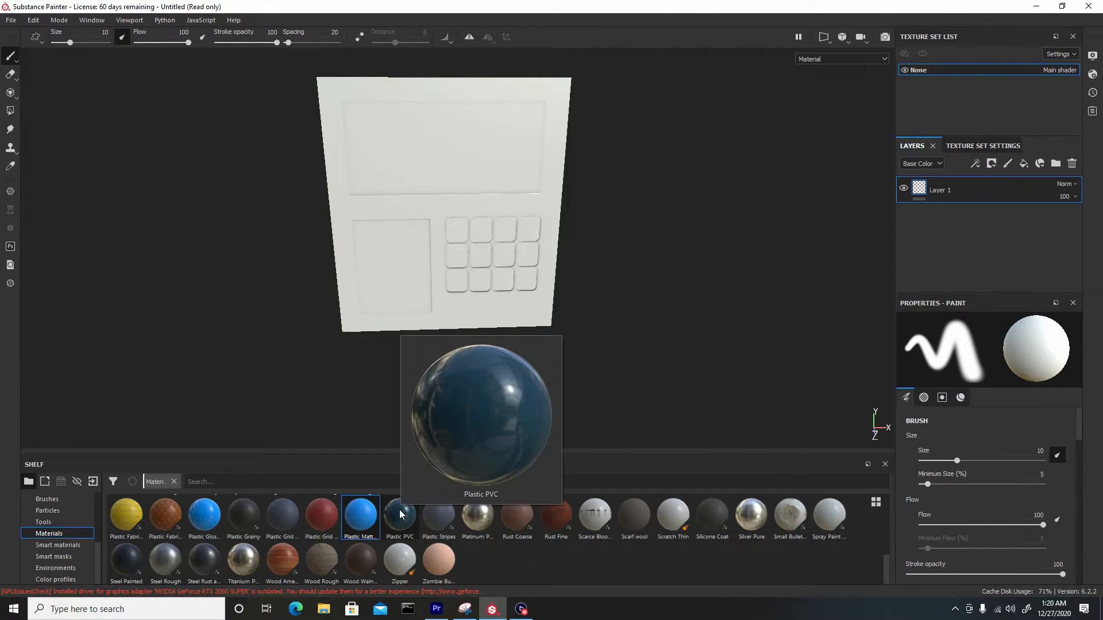
left_click_drag(400, 514, 422, 159)
mouse_move(635, 280)
left_mouse_down("alt")
mouse_move(632, 260)
mouse_move(731, 236)
mouse_move(679, 264)
mouse_move(638, 261)
left_mouse_up("alt")
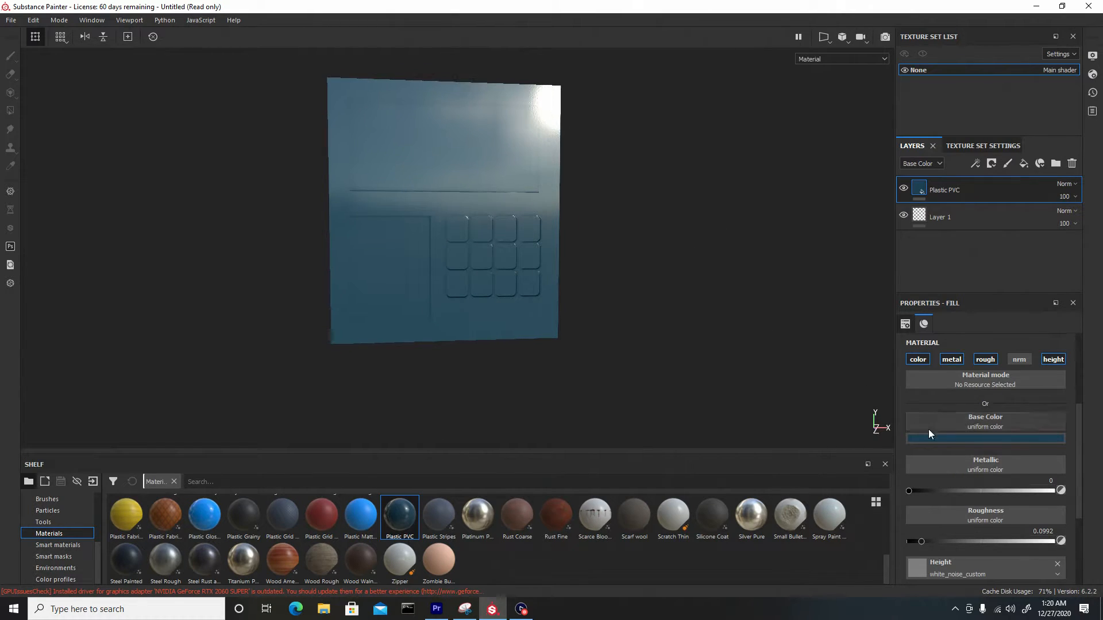
- Change the Plastic PVC layer's base color to a very dark green, about H 0.353, S 0.934, V 0.029
left_click(959, 440)
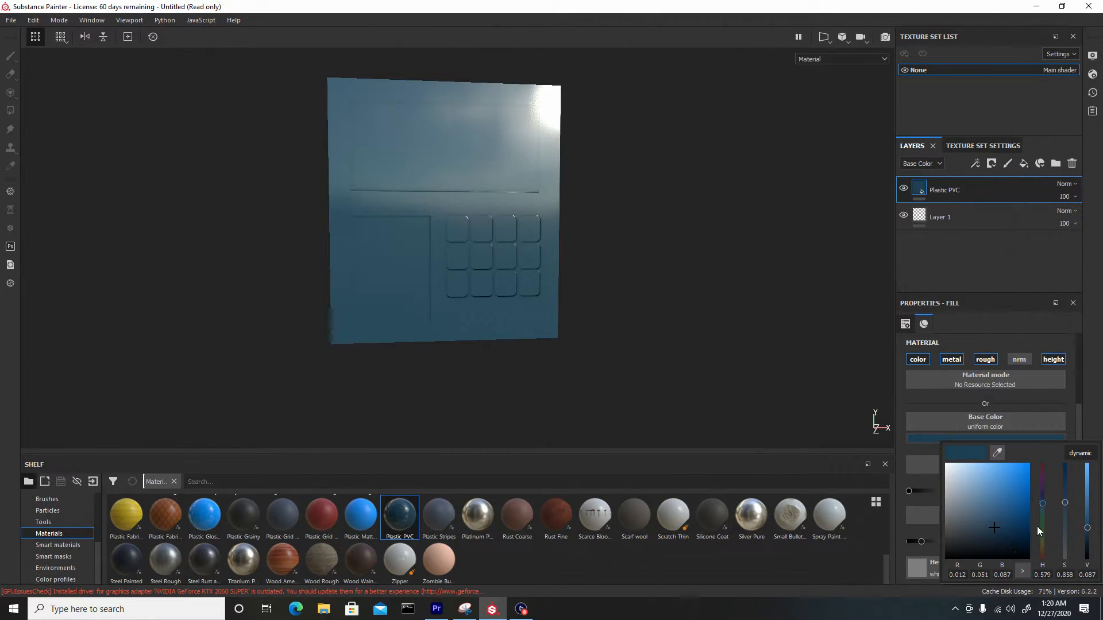
mouse_move(1045, 507)
left_mouse_down()
mouse_move(1053, 536)
mouse_move(1042, 526)
mouse_move(1006, 544)
left_mouse_up()
left_click(1005, 534)
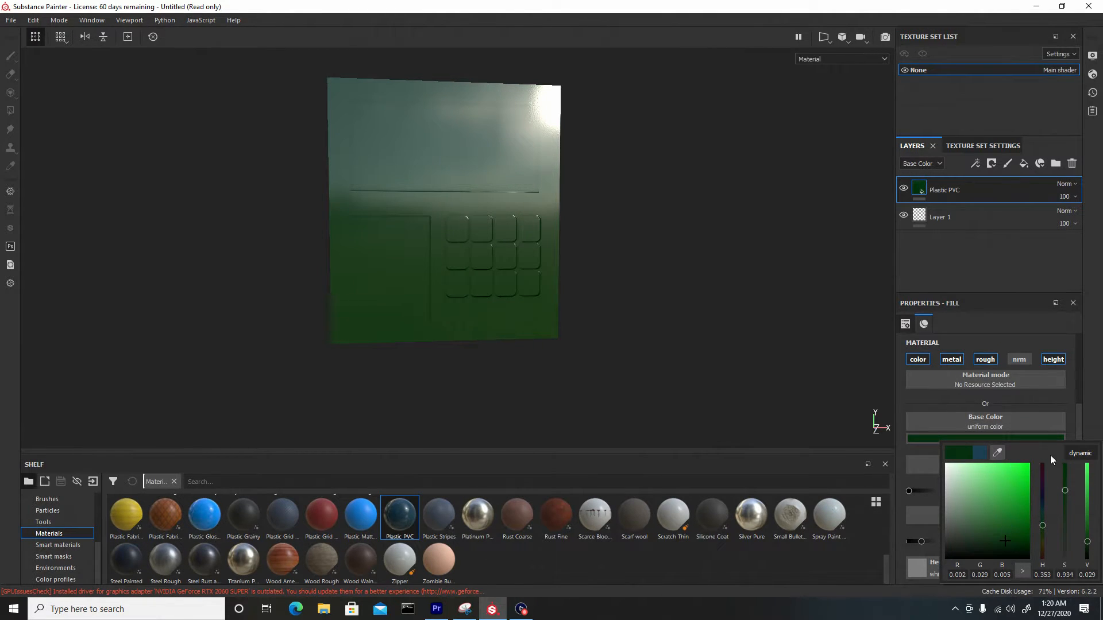
- Set the Plastic PVC layer's roughness to about 0.0584 and its metallic value to about 0.1634
scroll(959, 526, "down", 3)
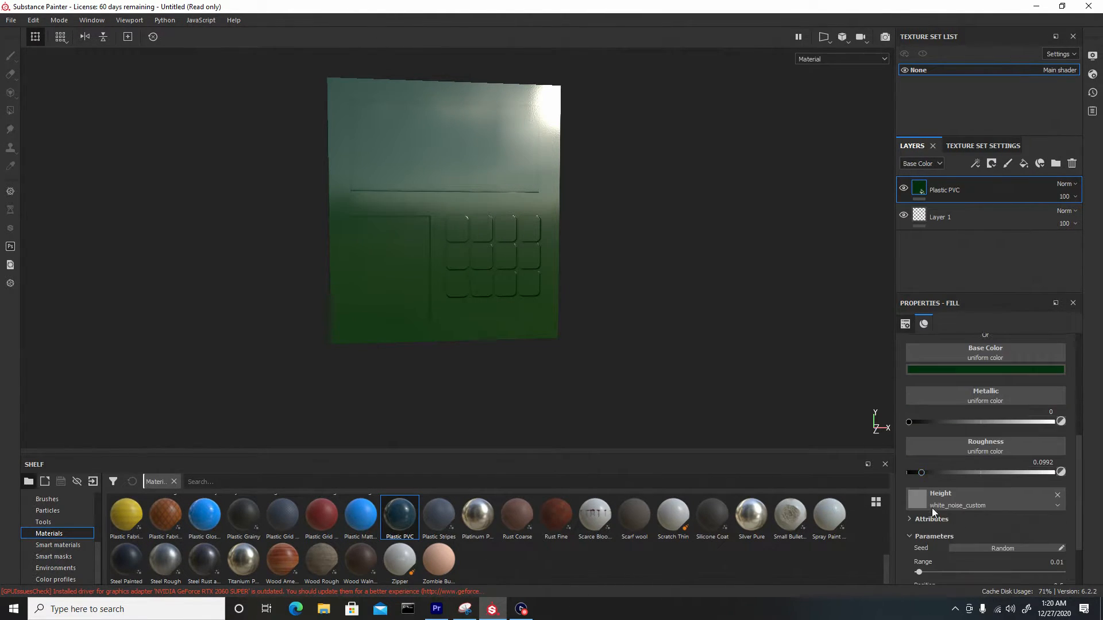
left_click_drag(922, 472, 916, 474)
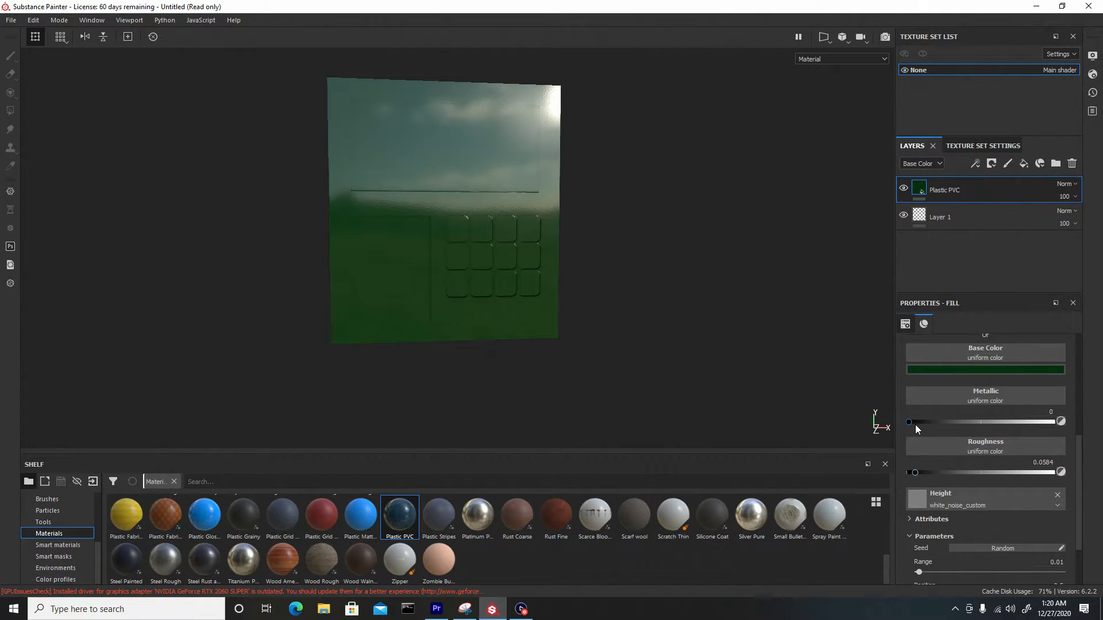
left_click_drag(912, 422, 962, 423)
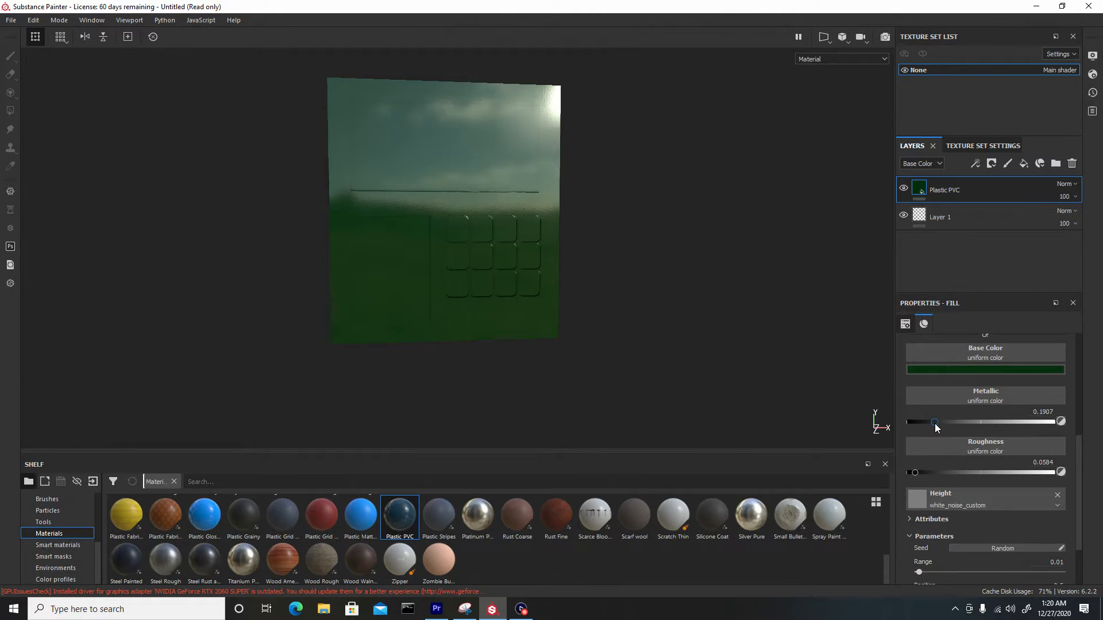
left_click_drag(676, 290, 595, 254, "alt")
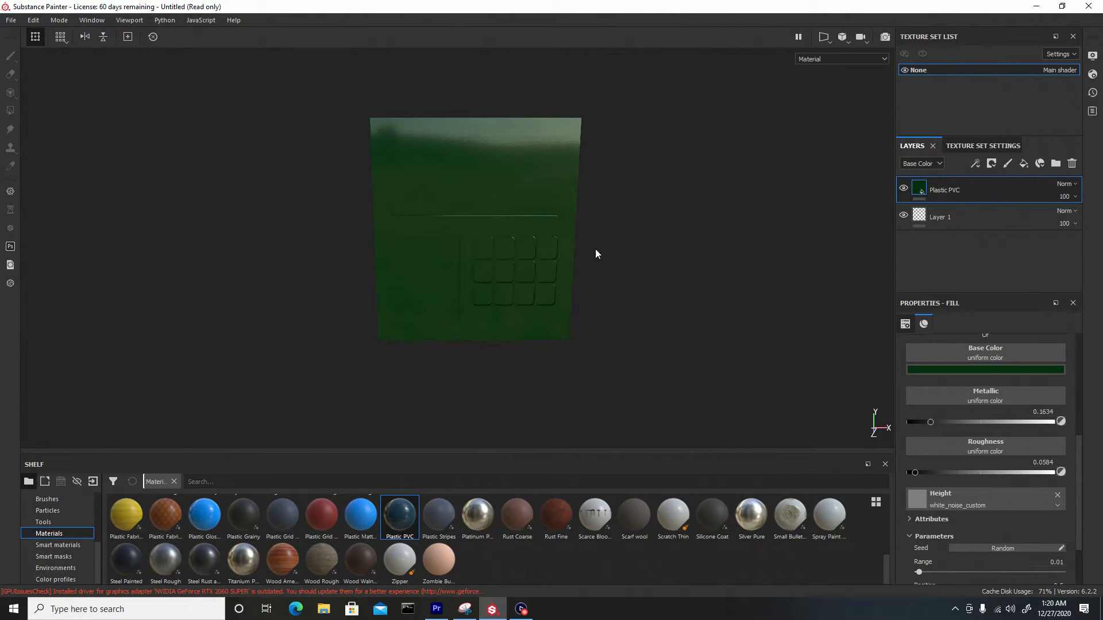
- Add a black mask to the Plastic PVC layer and choose the Basic Hard brush for painting it
right_click(976, 186)
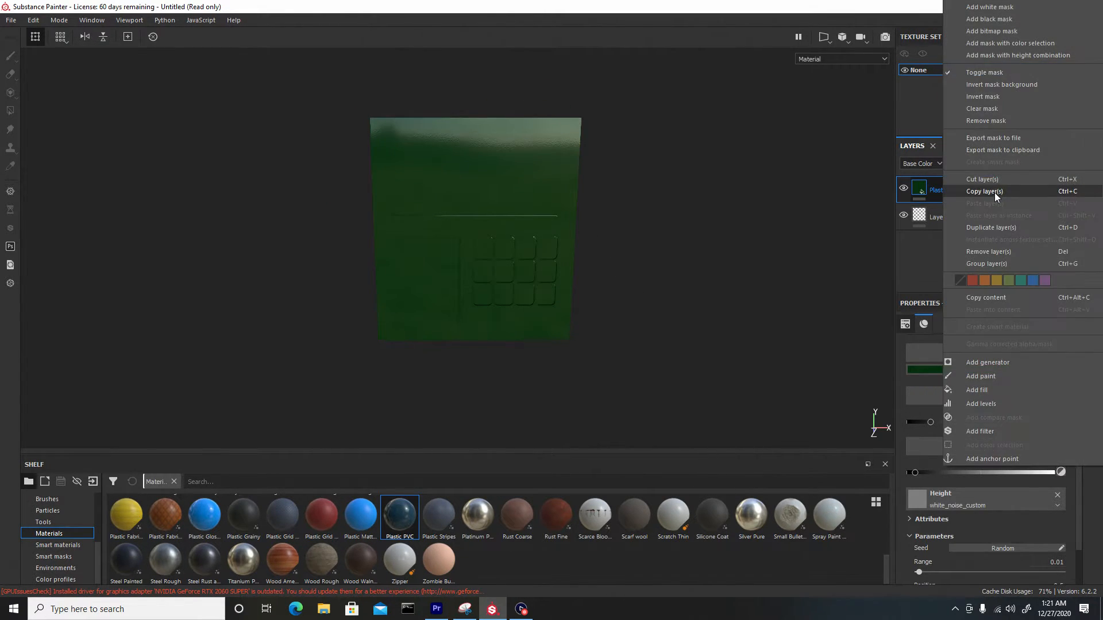
left_click(996, 23)
scroll(538, 239, "up", 3)
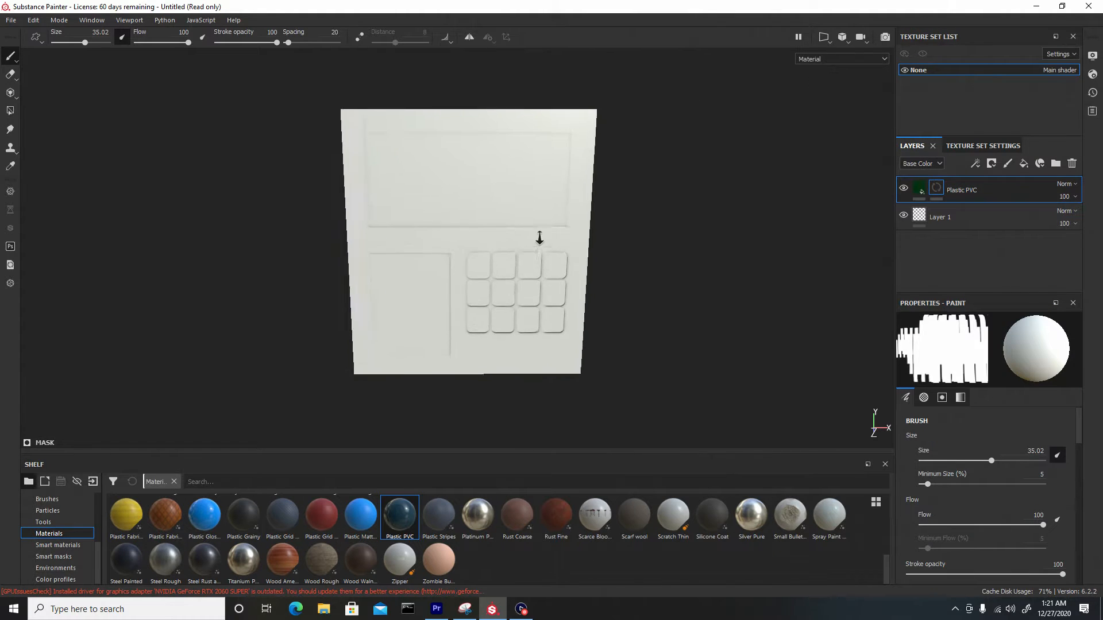
left_click(47, 499)
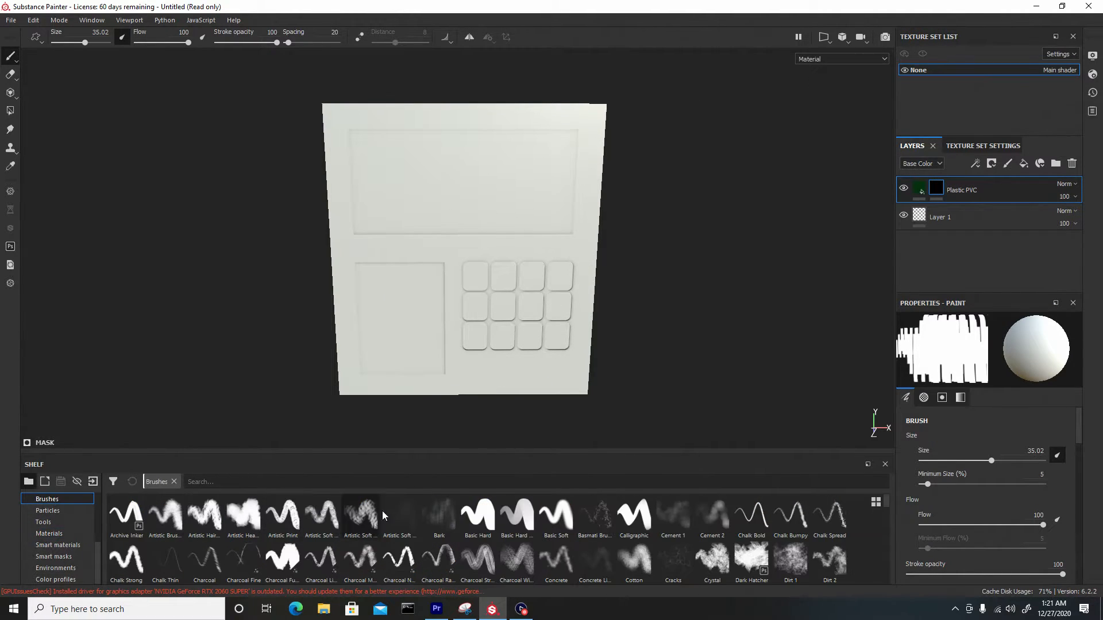
left_click(477, 515)
right_click_drag(493, 177, 492, 281, "alt")
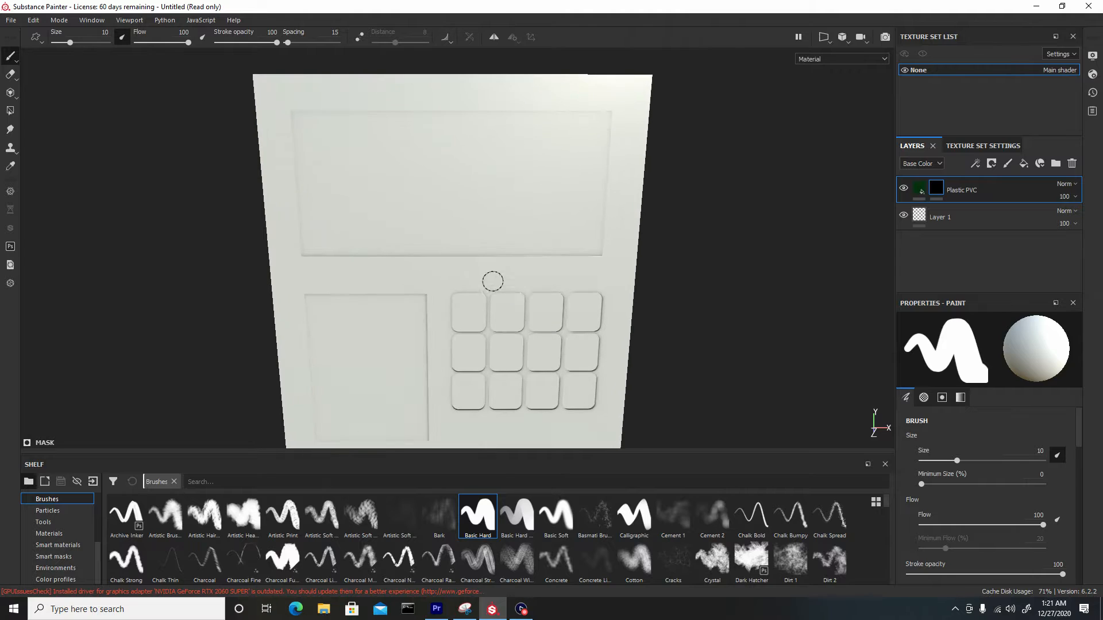
left_click_drag(492, 281, 488, 263, "alt")
mouse_move(310, 135)
right_mouse_down("alt")
mouse_move(326, 162)
mouse_move(314, 126)
right_mouse_up("alt")
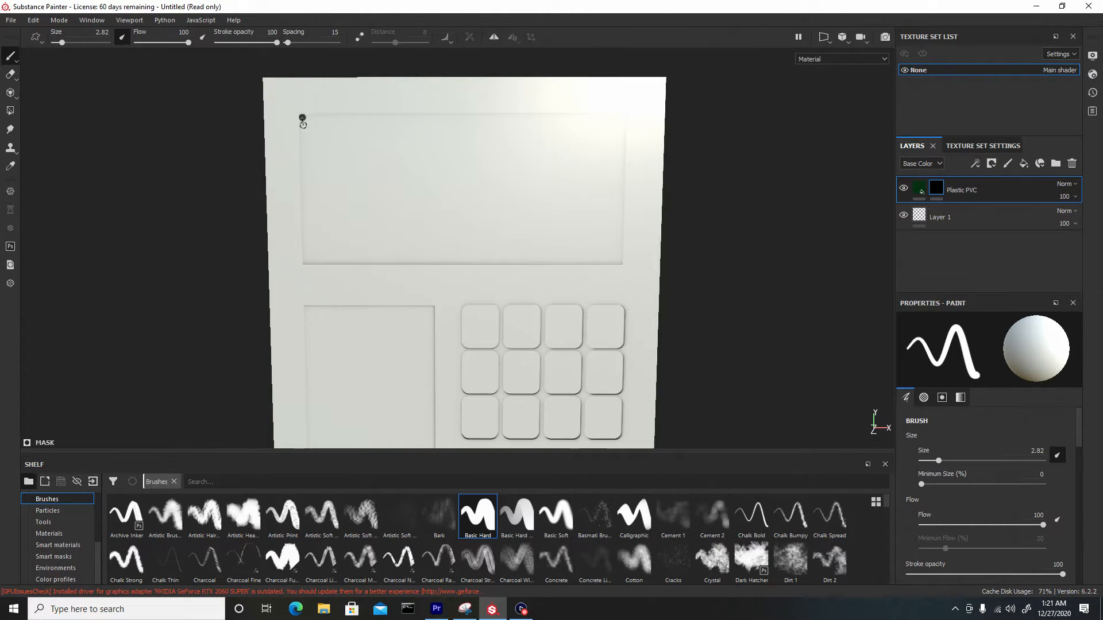
- Paint a straight-line outline on the mask along the inner edges of the upper screen recess, using brush size 2.82
key("shift")
left_click(307, 259, "shift")
left_click(619, 261, "shift")
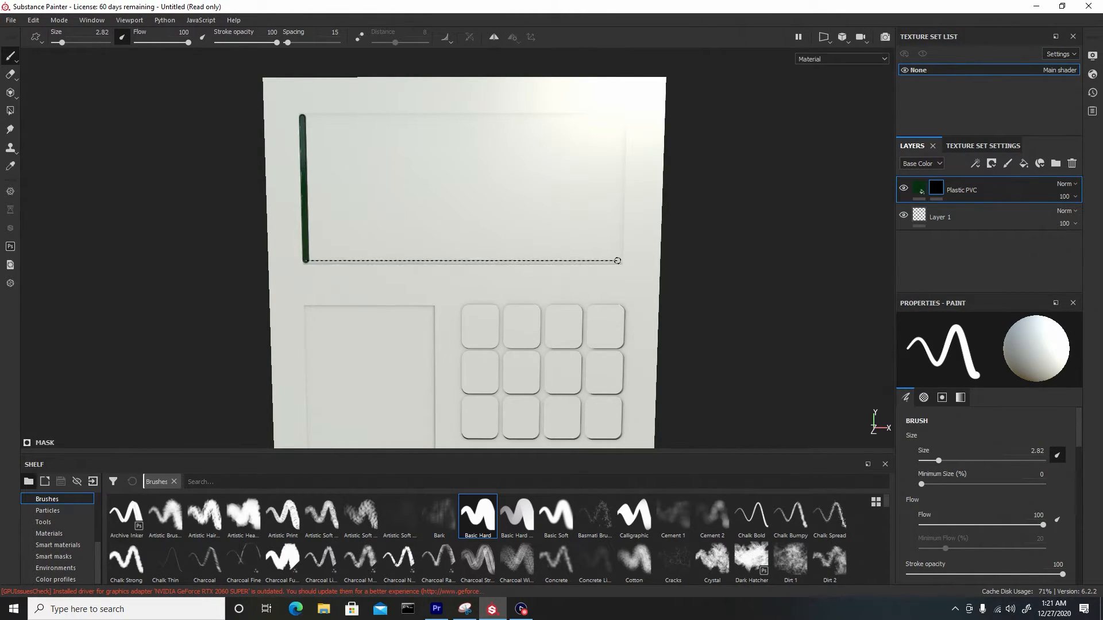
left_click(620, 118, "shift")
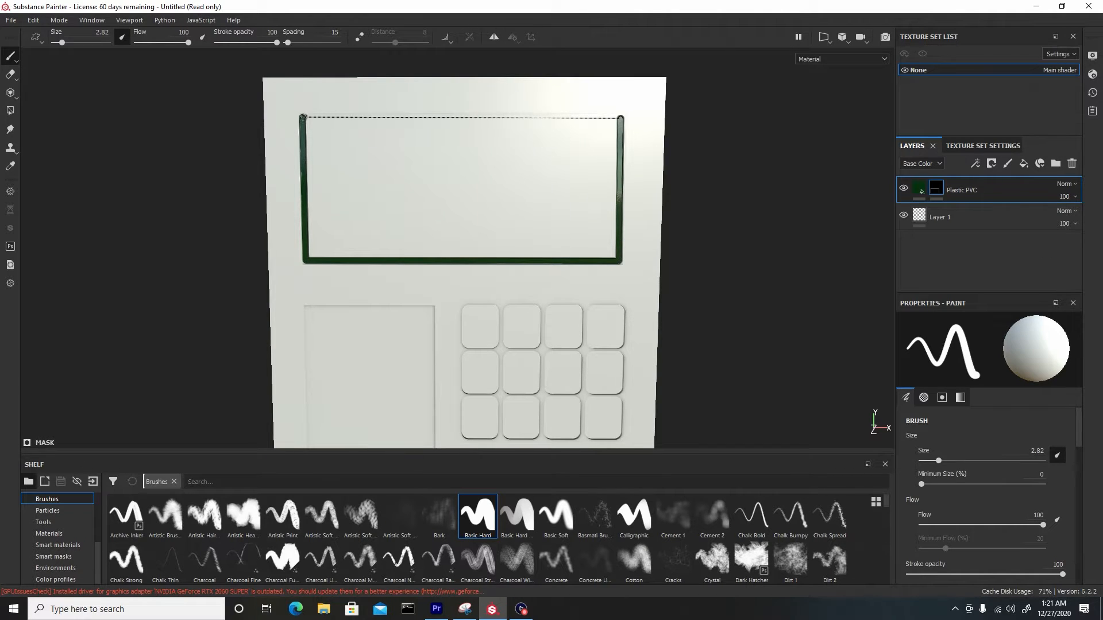
left_click(309, 120, "shift")
- Thicken the screen's painted border inward with a second rectangle of straight strokes at brush size 7.07
right_click_drag(309, 120, 313, 125, "ctrl")
left_click(319, 253, "shift")
left_click(611, 253, "shift")
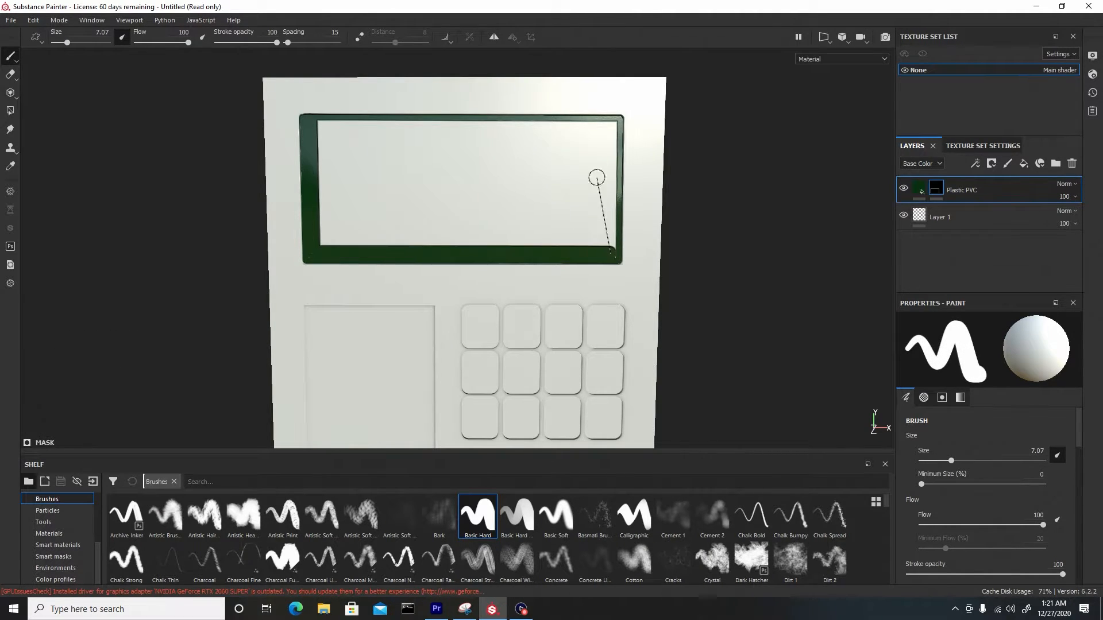
left_click(613, 124, "shift")
left_click(314, 123, "shift")
- Fill the rest of the screen area on the mask with larger brush strokes, enlarging the brush to about 43.59
right_click_drag(313, 123, 320, 136, "ctrl")
mouse_move(320, 136)
left_mouse_down()
mouse_move(591, 128)
mouse_move(571, 239)
mouse_move(323, 197)
mouse_move(497, 167)
left_mouse_up()
right_click_drag(497, 167, 524, 167, "ctrl")
left_click_drag(535, 179, 379, 204)
right_click_drag(380, 204, 365, 49, "alt")
mouse_move(522, 222)
left_mouse_down("alt")
mouse_move(347, 253)
mouse_move(563, 276)
mouse_move(556, 249)
mouse_move(560, 267)
left_mouse_up("alt")
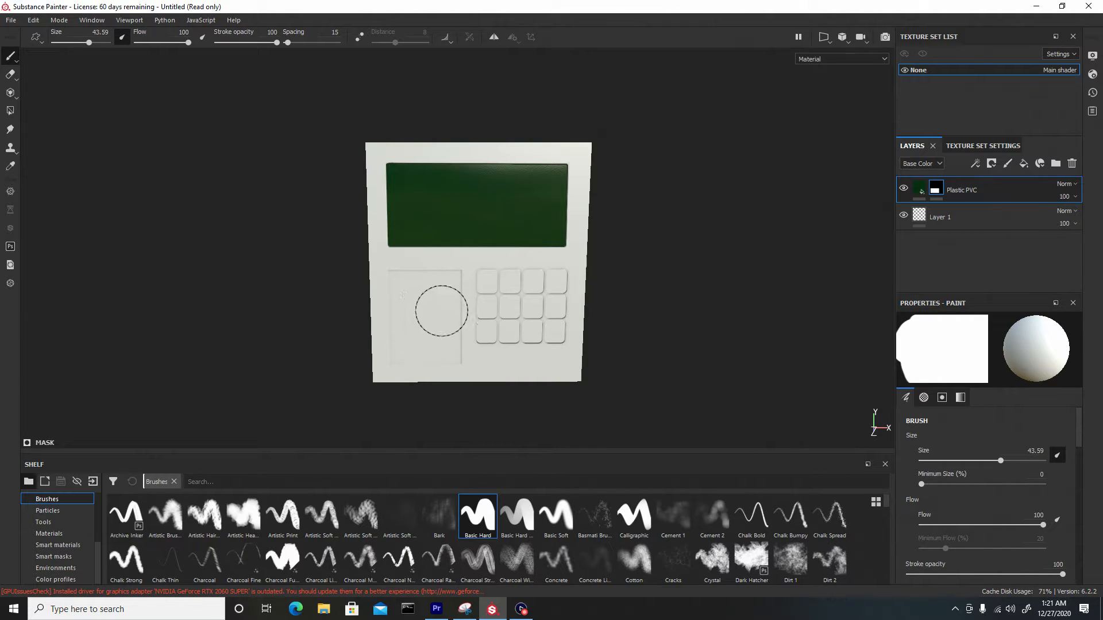
- Apply the Glass Film Dirty Mirror smart material to the keypad above the Plastic PVC layer
scroll(448, 374, "up", 3)
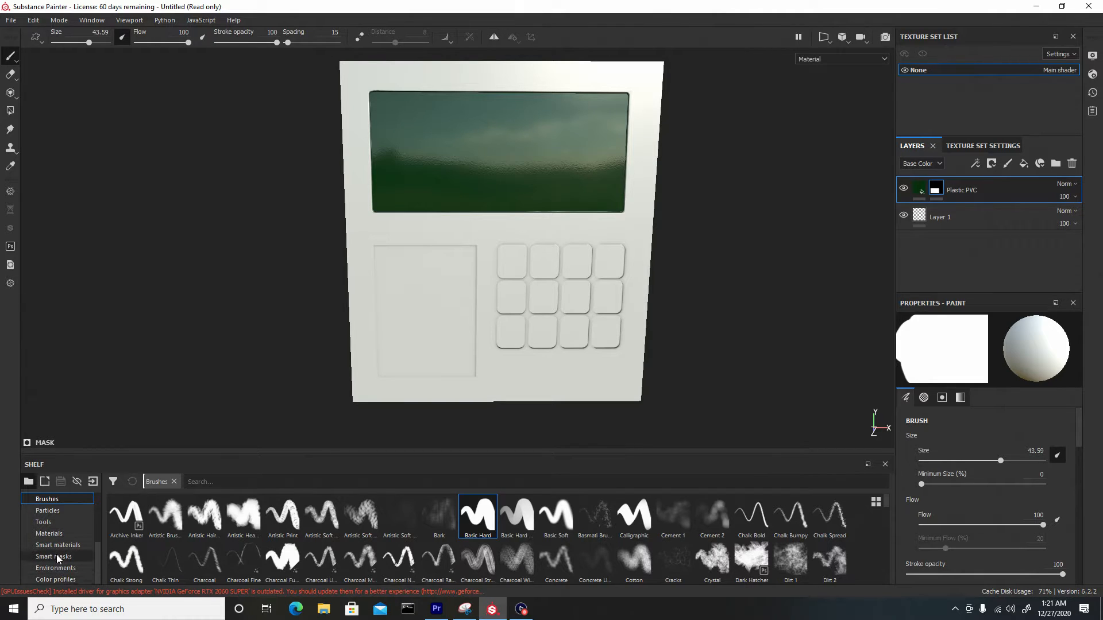
left_click(62, 545)
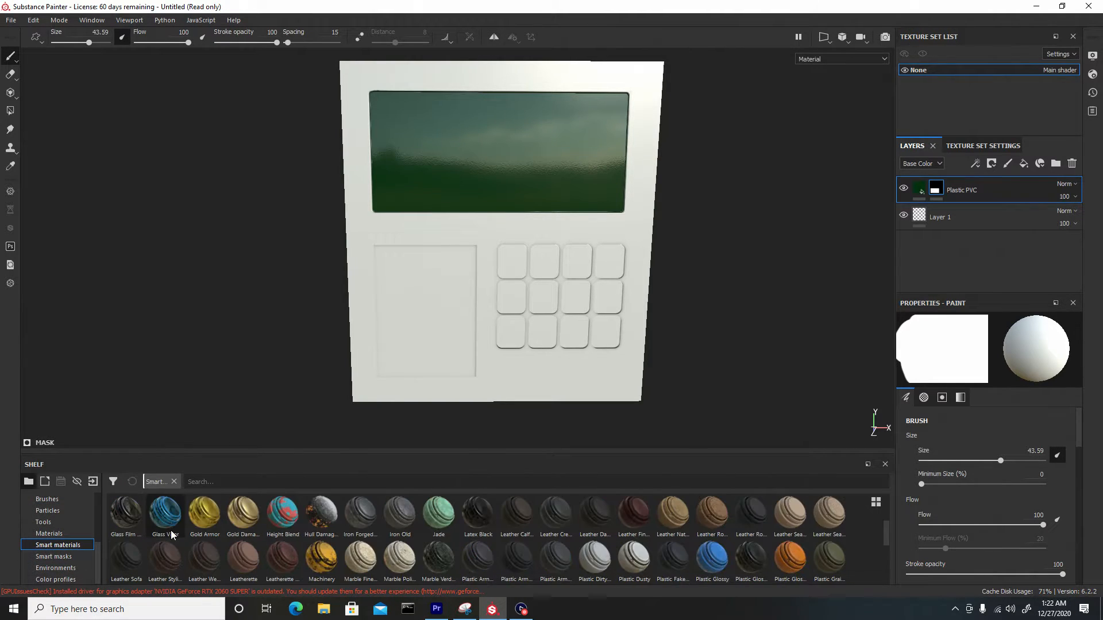
left_click_drag(128, 514, 424, 310)
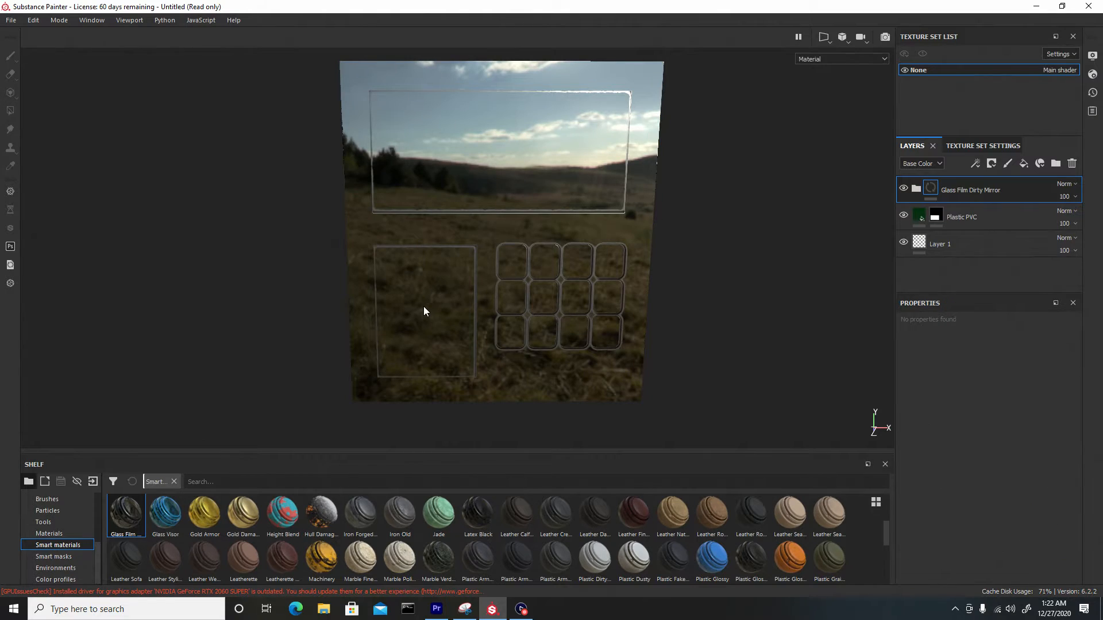
- Set the roughness of the Glass layer inside Glass Film Dirty Mirror to about 0.0934
left_click(918, 188)
left_click(956, 243)
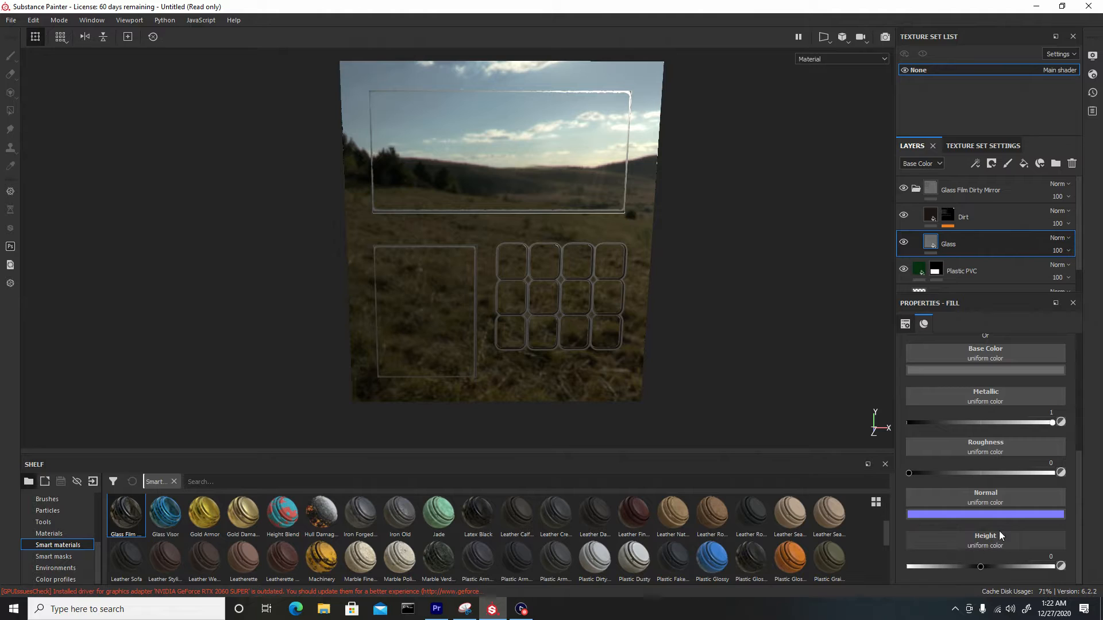
scroll(1002, 522, "up", 3)
scroll(1004, 518, "down", 3)
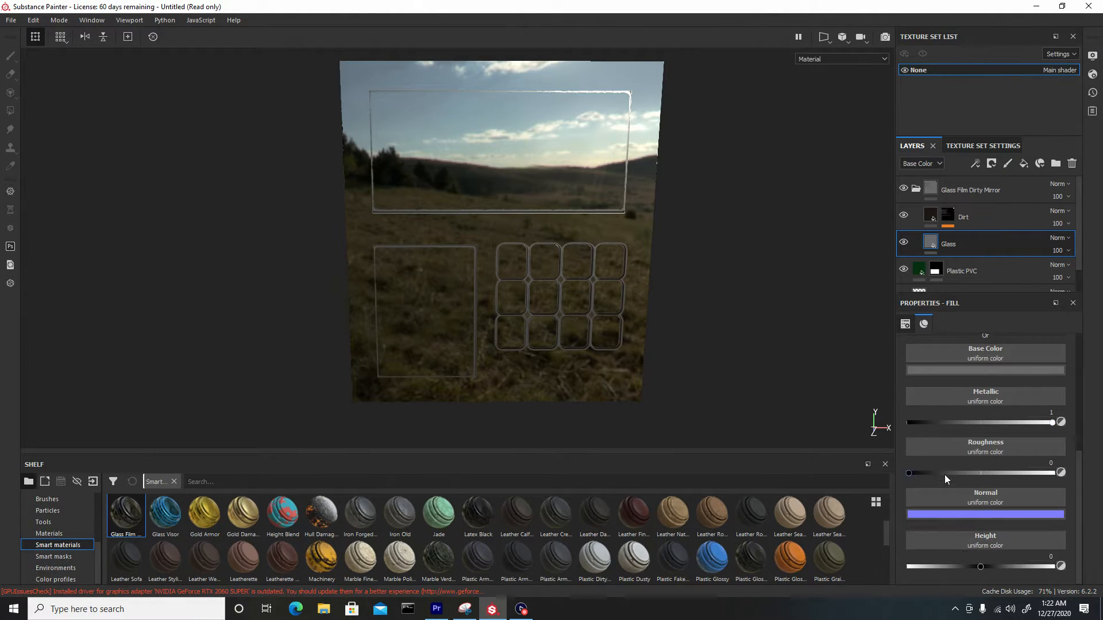
left_click_drag(913, 474, 920, 474)
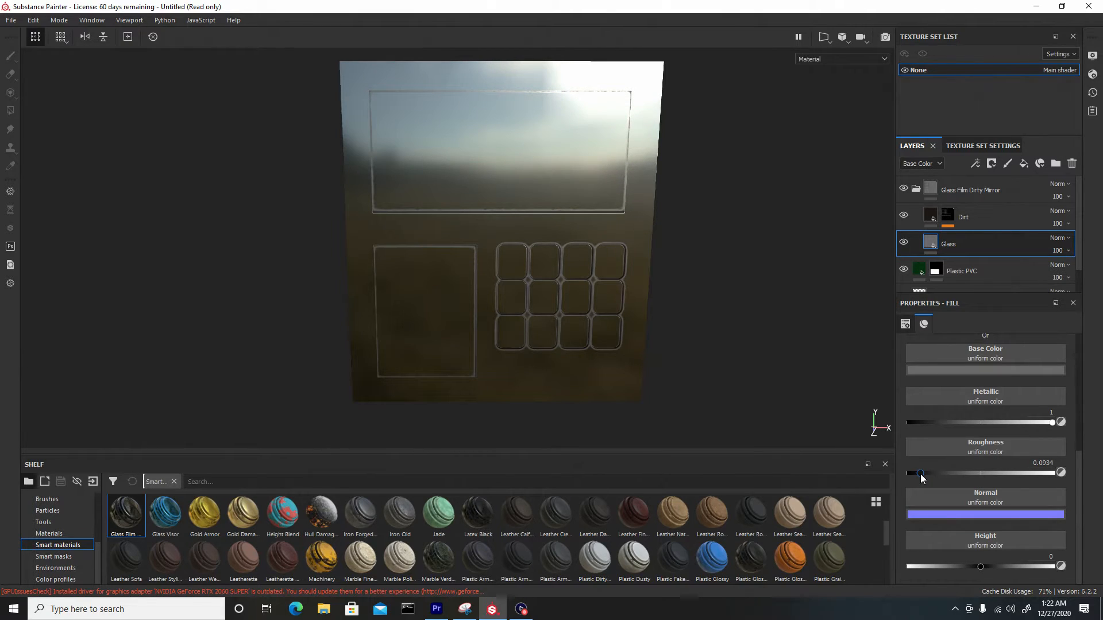
- Collapse the Glass Film Dirty Mirror folder and add a black mask to it
left_click(918, 185)
right_click(985, 189)
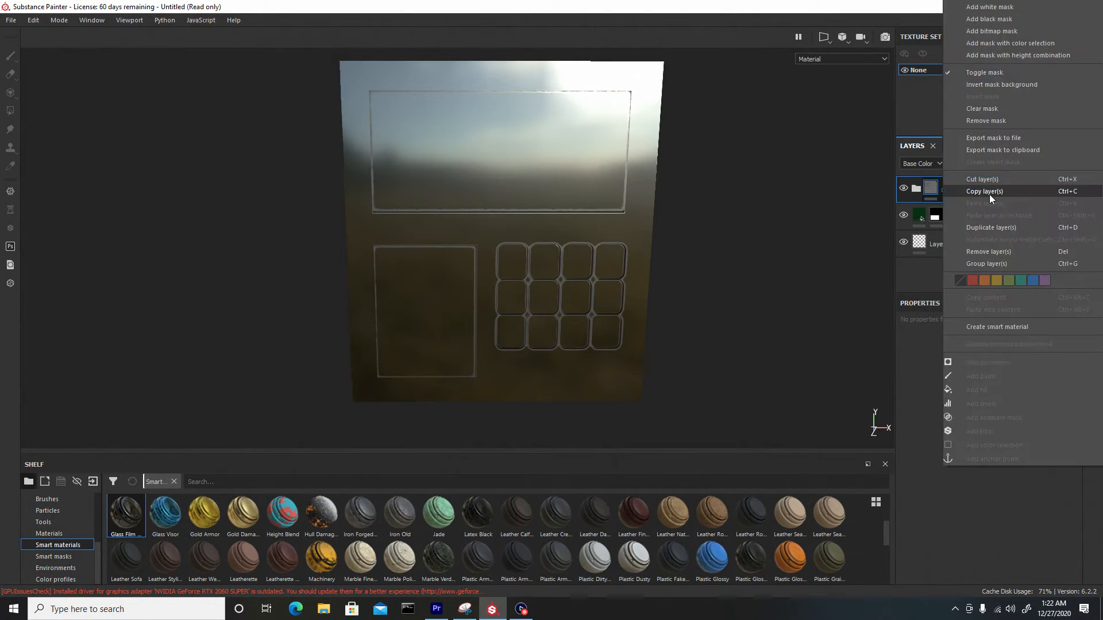
left_click(999, 19)
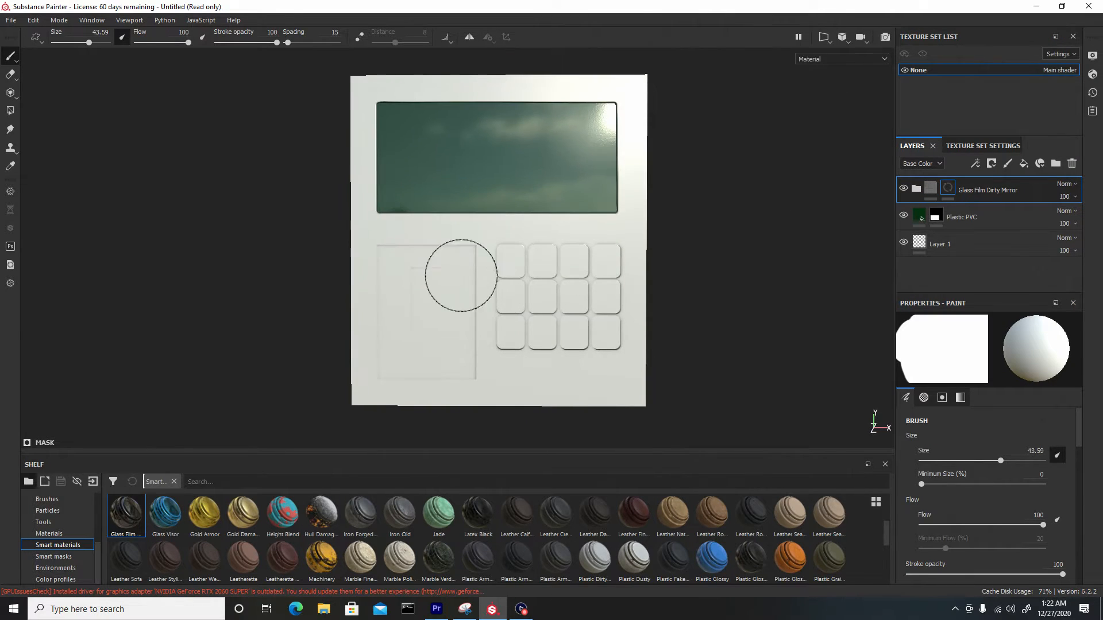
- Outline the rectangular panel beside the number keys on the mask with straight strokes at brush size 2.65
scroll(461, 275, "up", 3)
right_click_drag(411, 295, 411, 291, "ctrl")
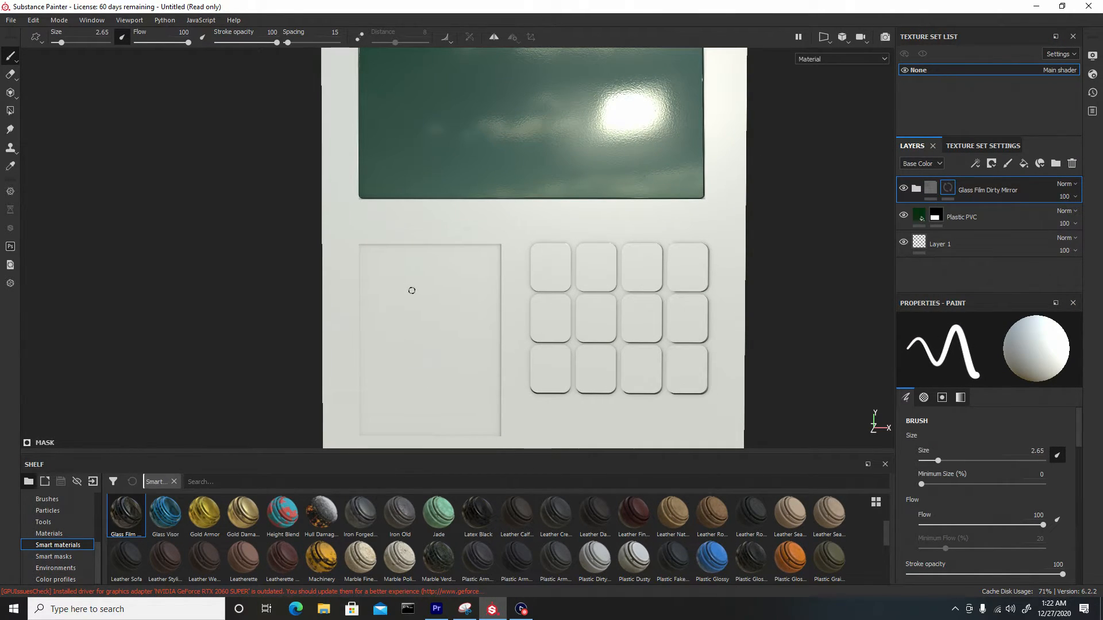
left_click(362, 248)
left_click(497, 248, "shift")
left_click(495, 430, "shift")
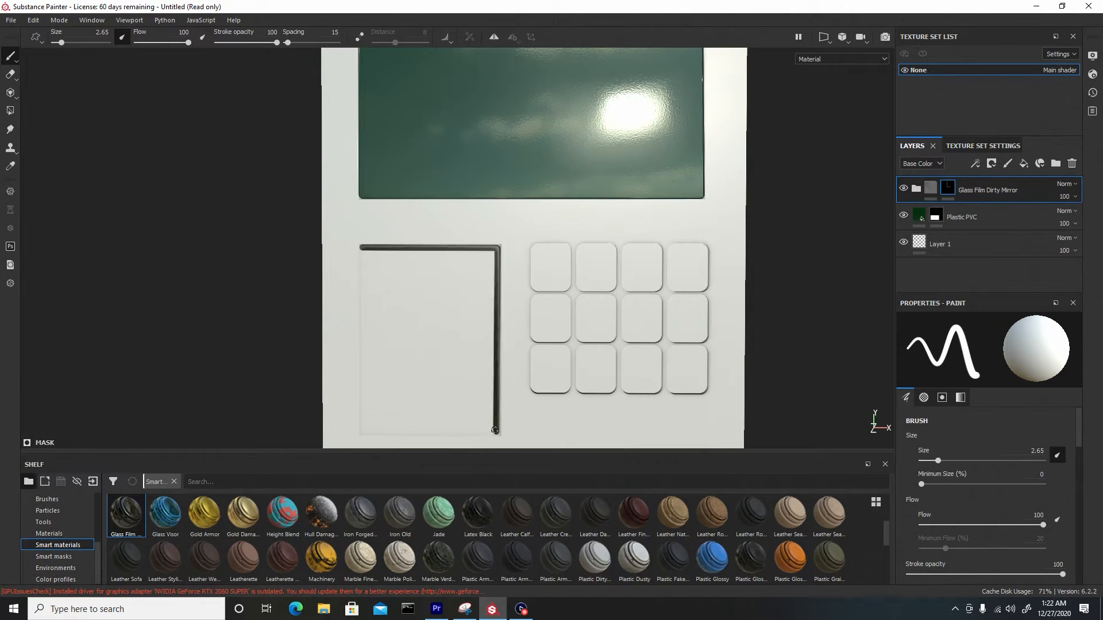
left_click(363, 430, "shift")
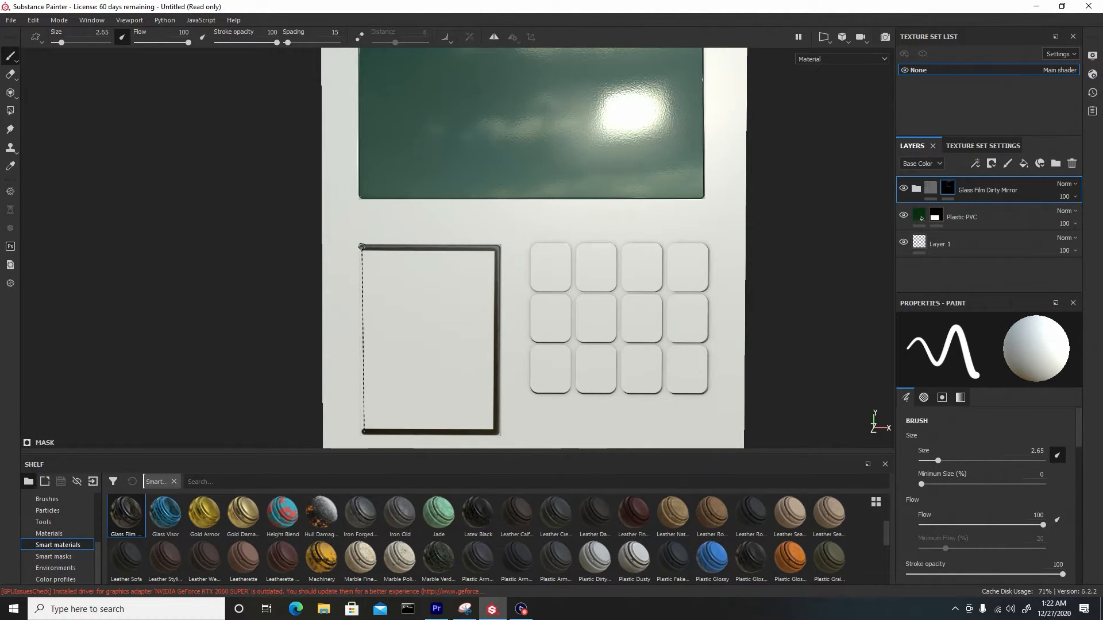
left_click(362, 247)
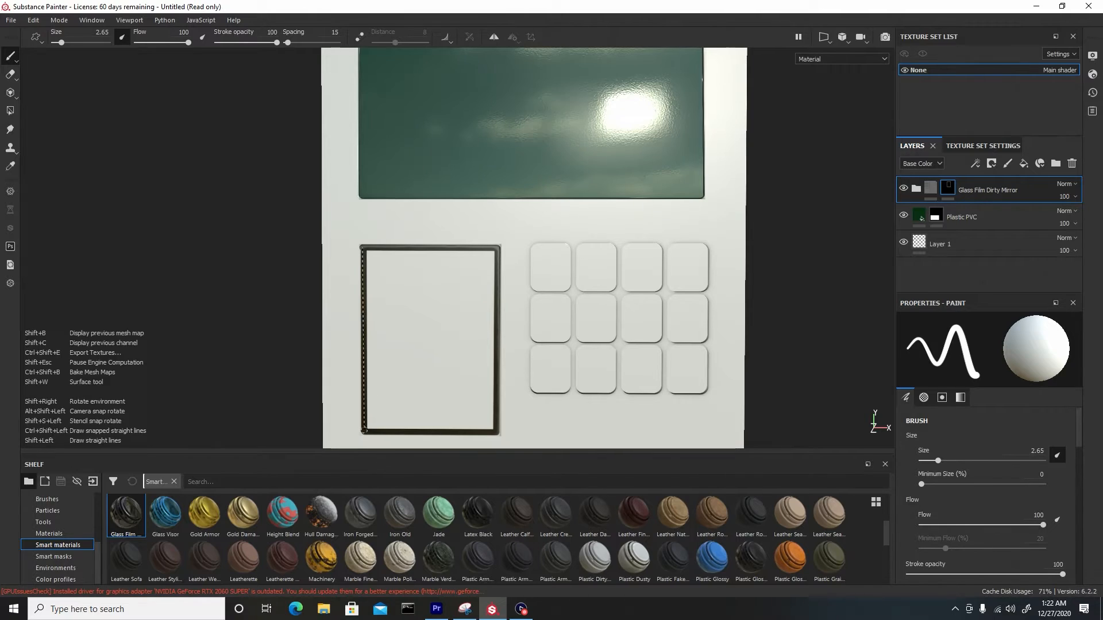
left_click(365, 428, "shift")
- Thicken the panel's painted border inward with straight strokes at brush size 5.7
right_click_drag(364, 425, 366, 424, "ctrl")
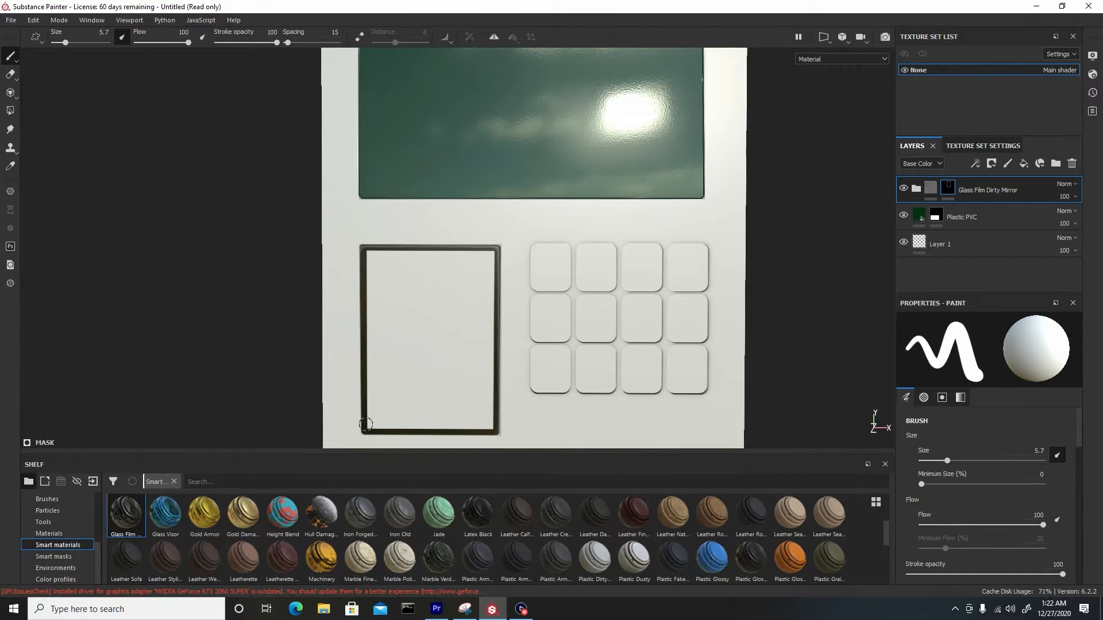
left_click(363, 250, "shift")
left_click(492, 251, "shift")
left_click(489, 427, "shift")
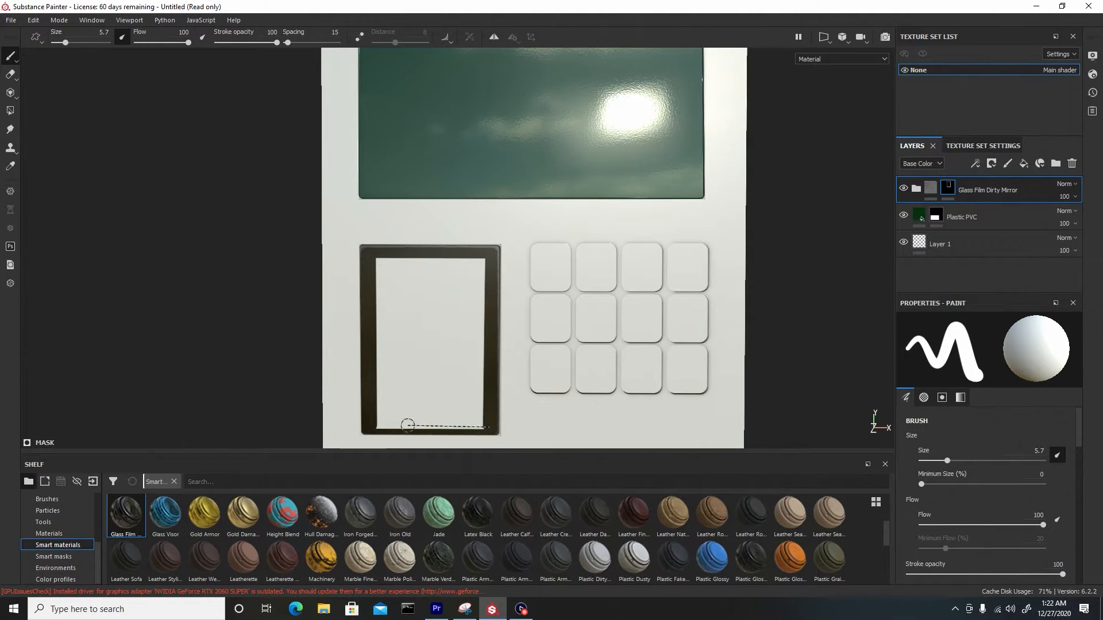
left_click(364, 429, "shift")
- Fill the rest of the panel on the mask with larger strokes, enlarging the brush to about 26.34
left_click(385, 409)
left_click(383, 270, "shift")
right_click_drag(386, 407, 410, 406, "ctrl")
left_click(477, 263, "shift")
left_click(477, 412, "shift")
left_click(396, 407, "shift")
mouse_move(418, 394)
left_mouse_down()
mouse_move(431, 322)
mouse_move(455, 355)
mouse_move(450, 387)
left_mouse_up()
- Apply the Plastic Glossy Stained smart material to the keypad and move it below Layer 1
right_click_drag(486, 396, 390, 224, "alt")
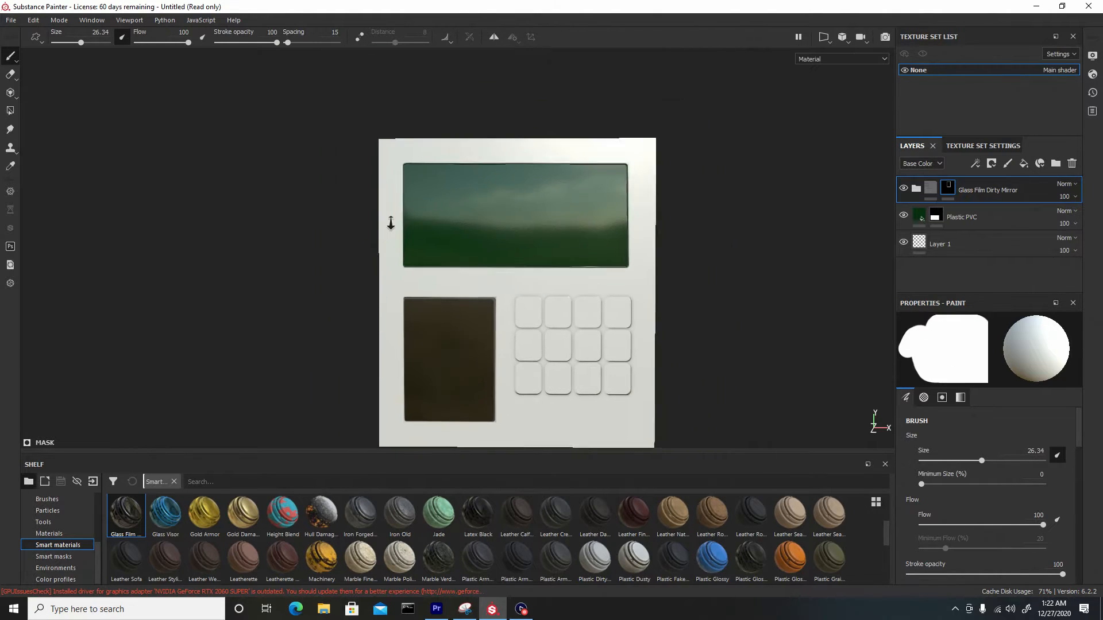
middle_click_drag(571, 344, 539, 238, "alt")
left_click_drag(539, 239, 534, 288, "alt")
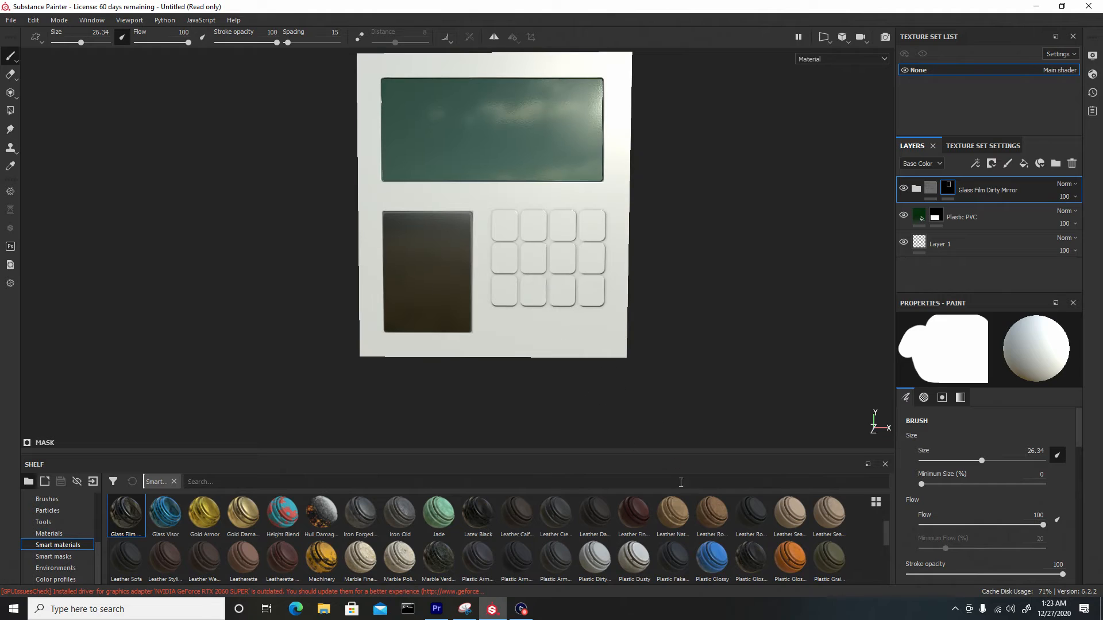
left_click_drag(783, 546, 581, 312)
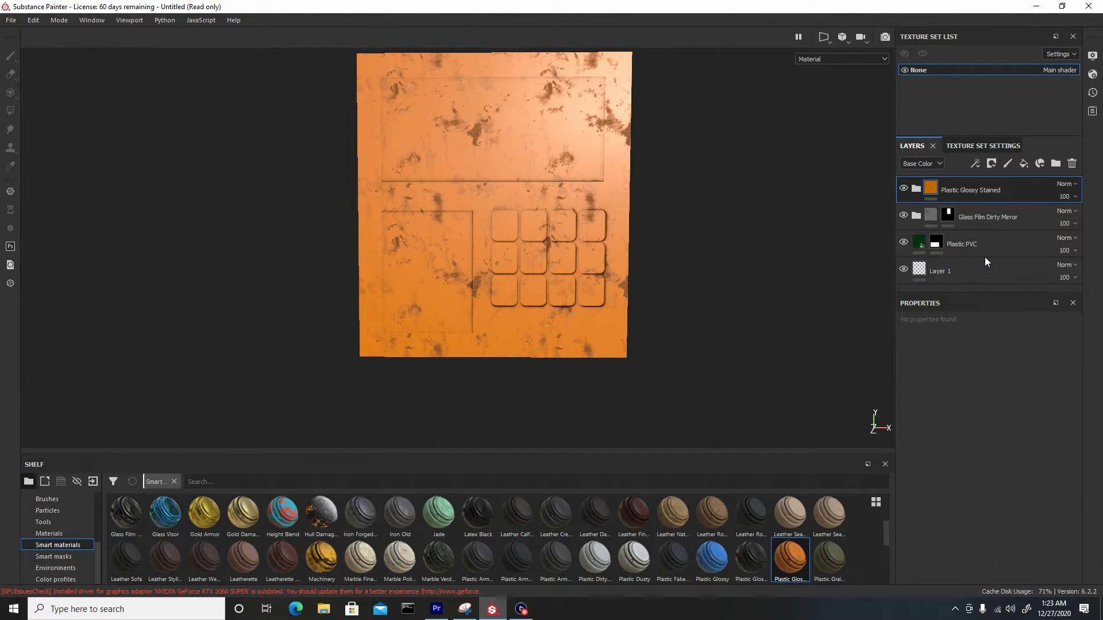
left_click_drag(971, 190, 974, 273)
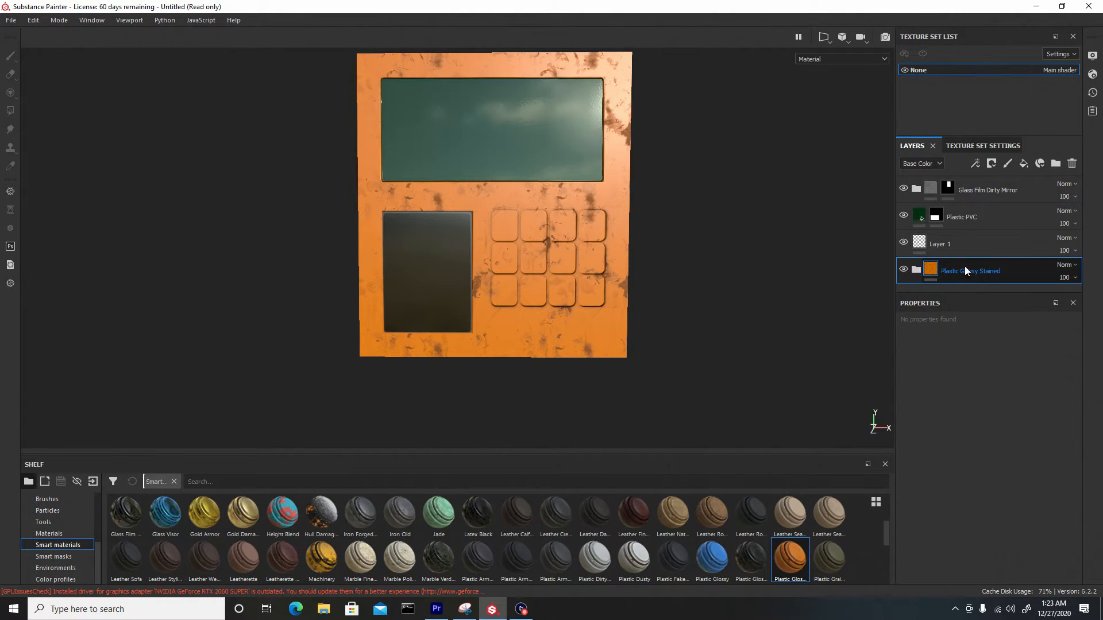
- Hide the Stain and Dust layers inside the Plastic Glossy Stained folder
right_click_drag(736, 307, 576, 125, "alt")
left_click_drag(615, 179, 630, 197, "alt")
key("f")
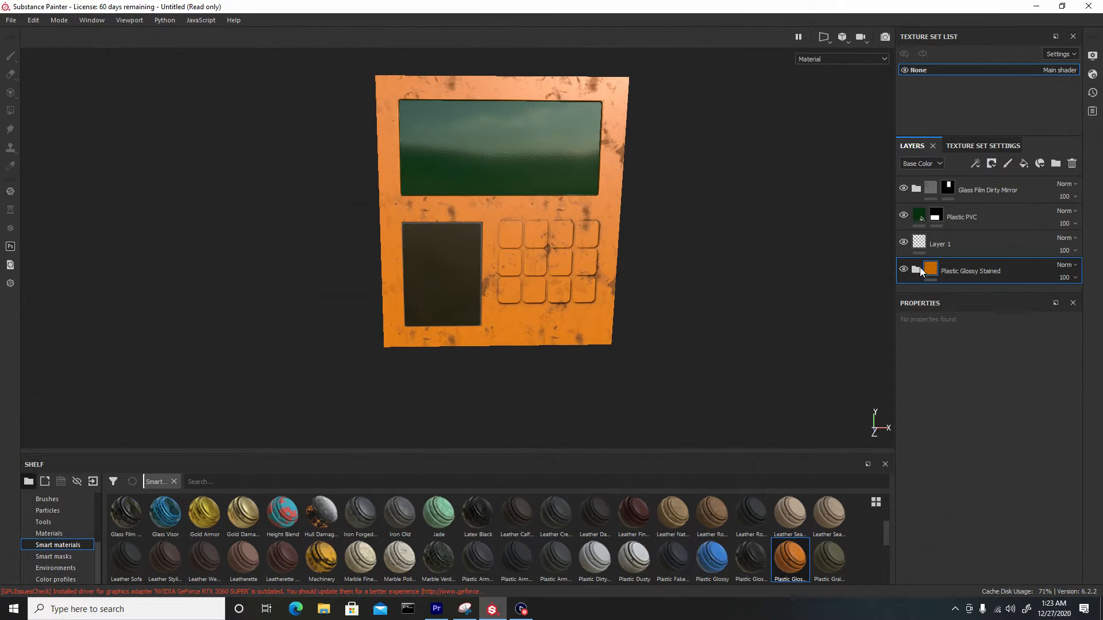
left_click(917, 269)
scroll(914, 261, "down", 3)
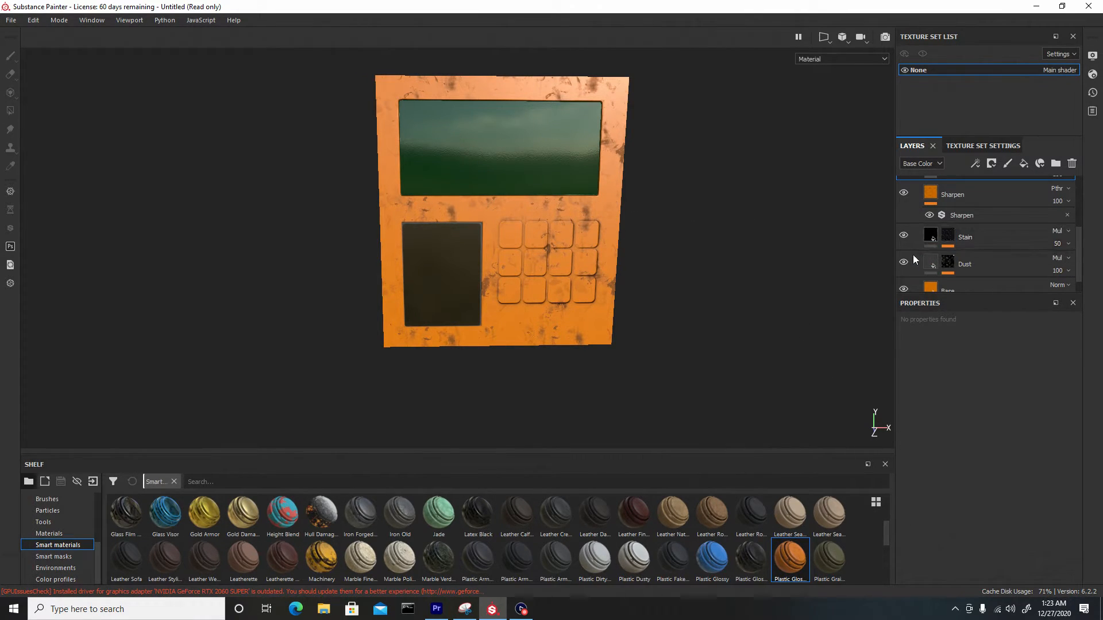
left_click(903, 263)
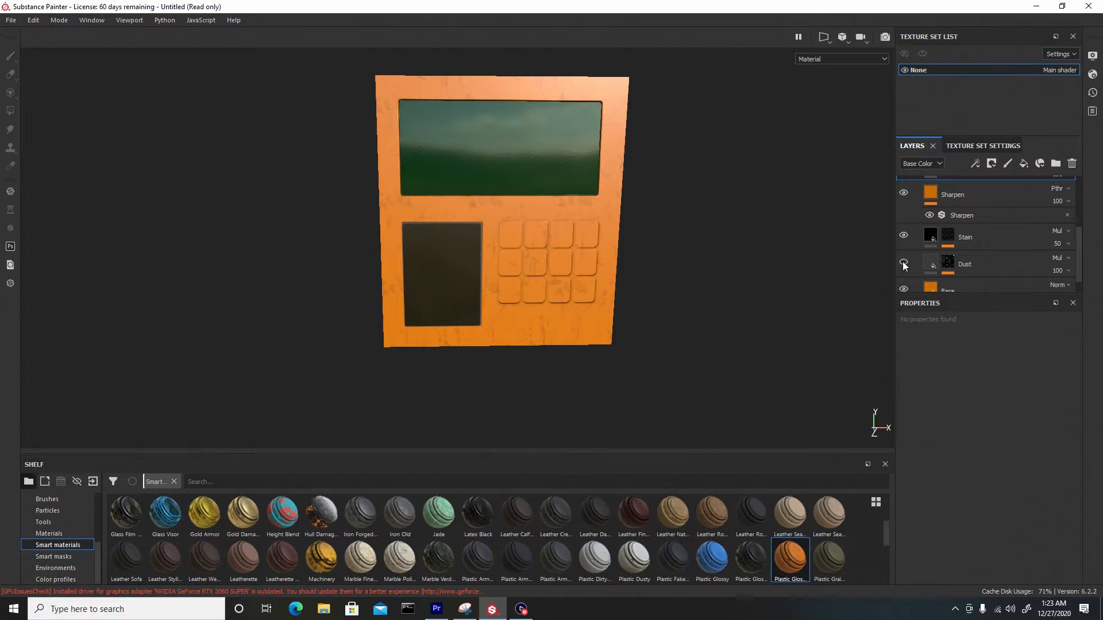
scroll(935, 247, "down", 1)
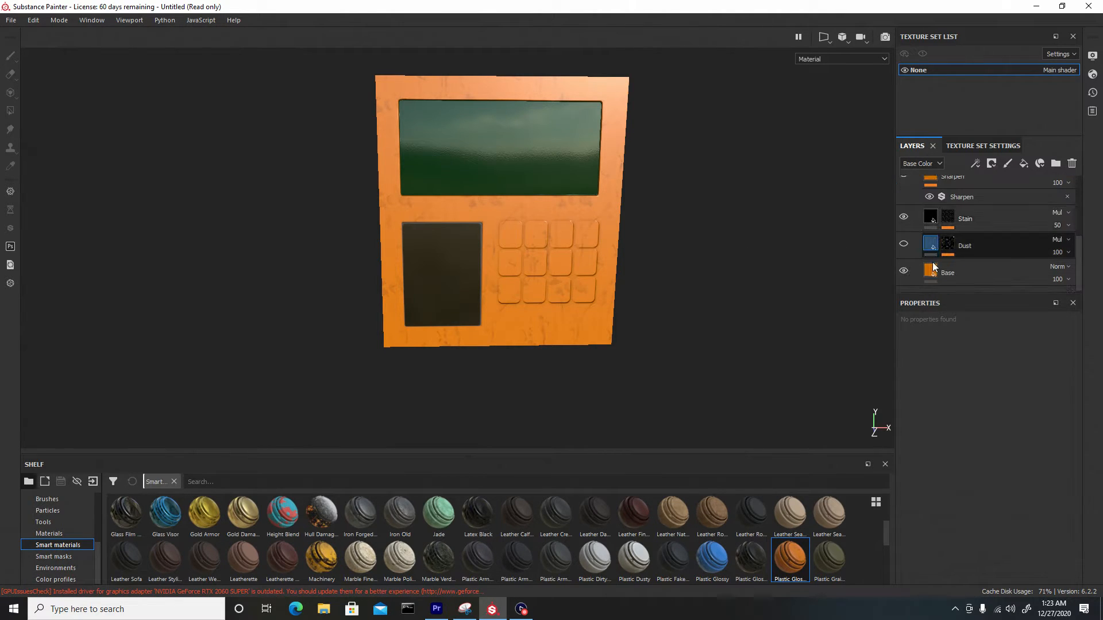
left_click(904, 244)
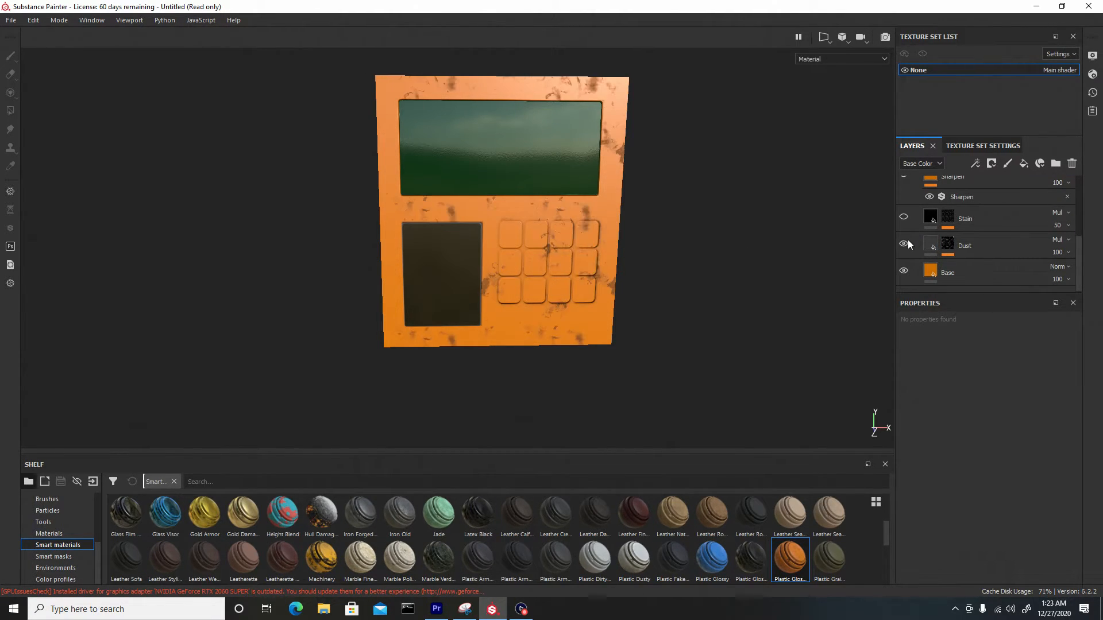
left_click(905, 243)
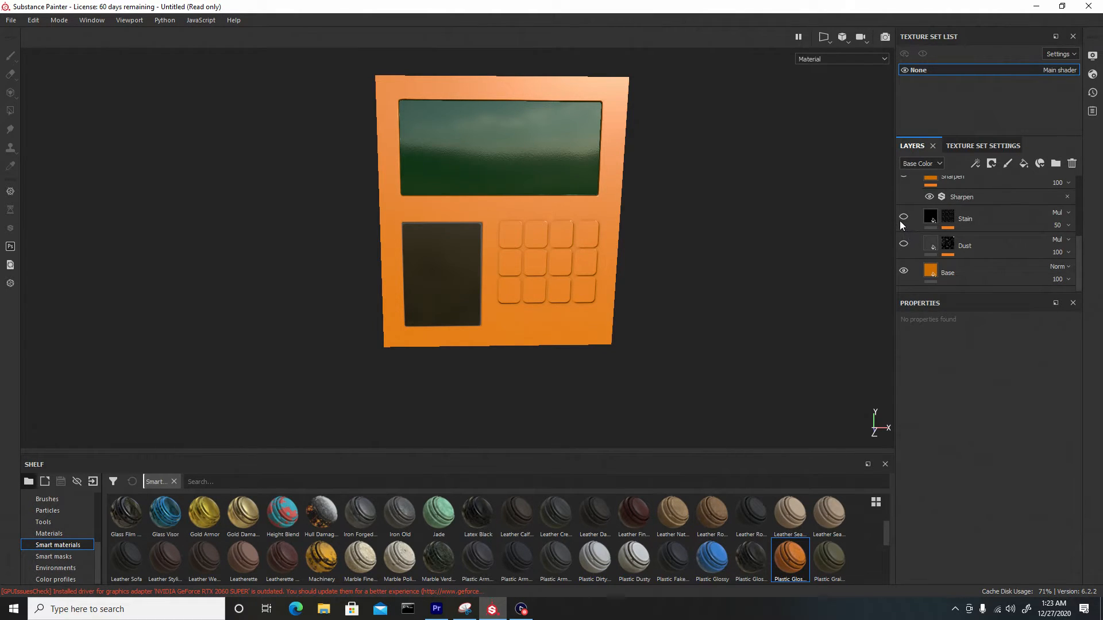
scroll(628, 211, "down", 3)
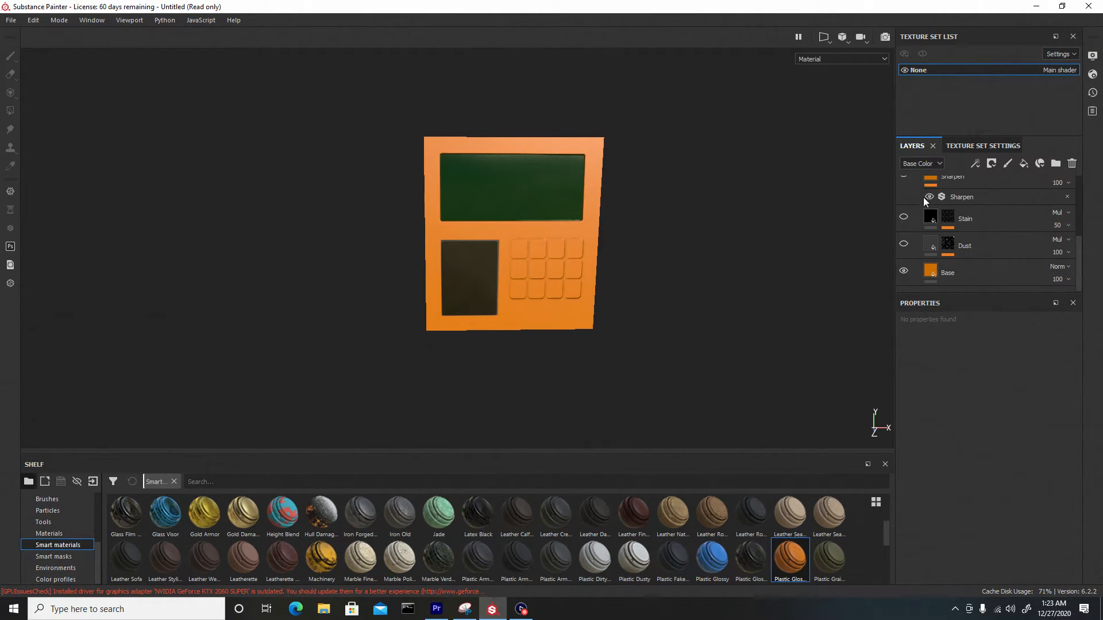
- Add a second Plastic Glossy Stained smart material beneath the first and hide the upper one
scroll(925, 213, "up", 5)
left_click(914, 270)
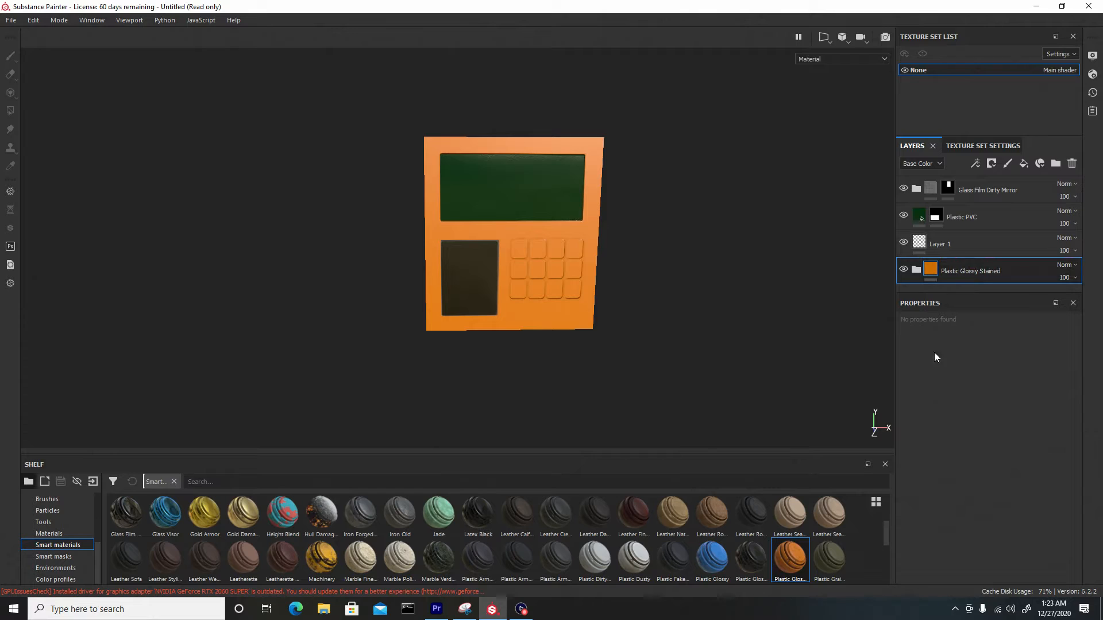
left_click_drag(795, 551, 970, 286)
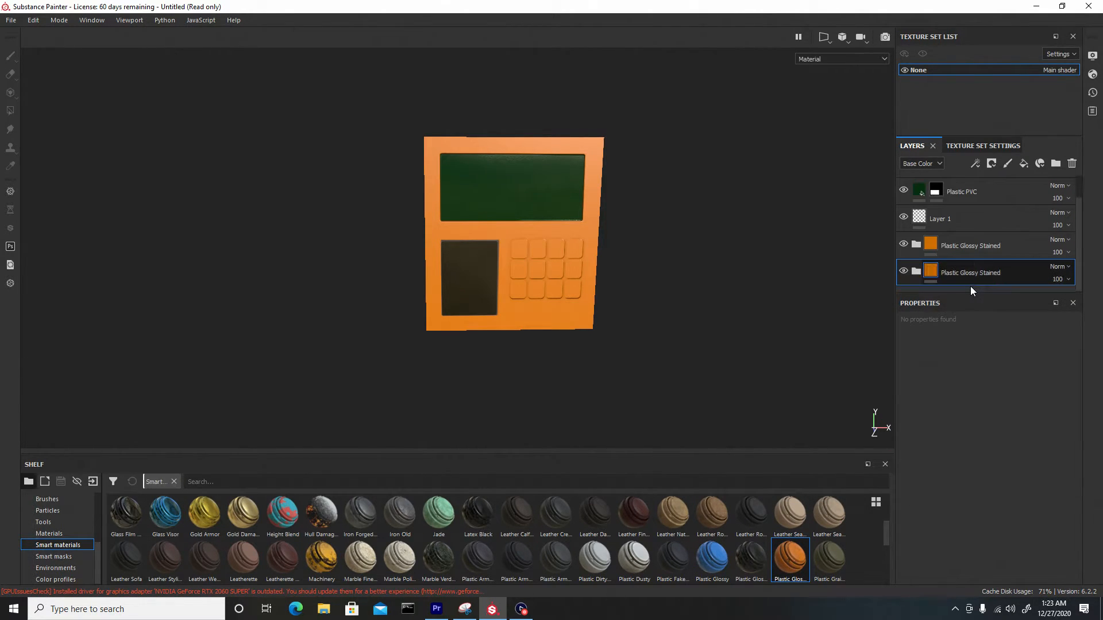
left_click(903, 245)
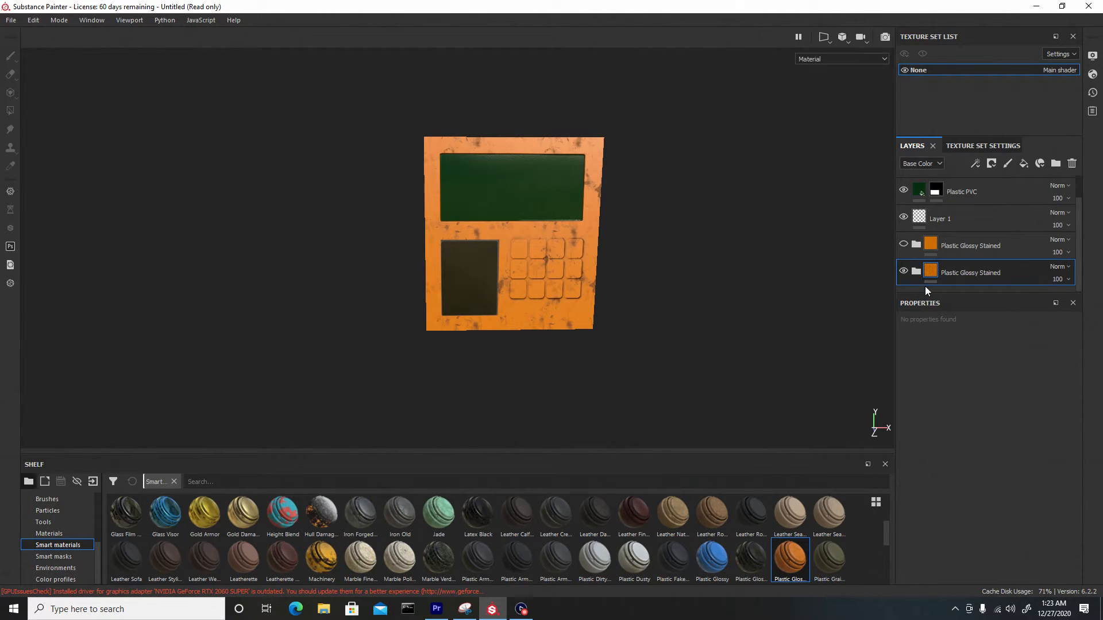
- Darken the Base layer's base color in the lower Plastic Glossy Stained to brown, about R 0.264, G 0.068, B 0.002
left_click(916, 271)
scroll(922, 276, "down", 3)
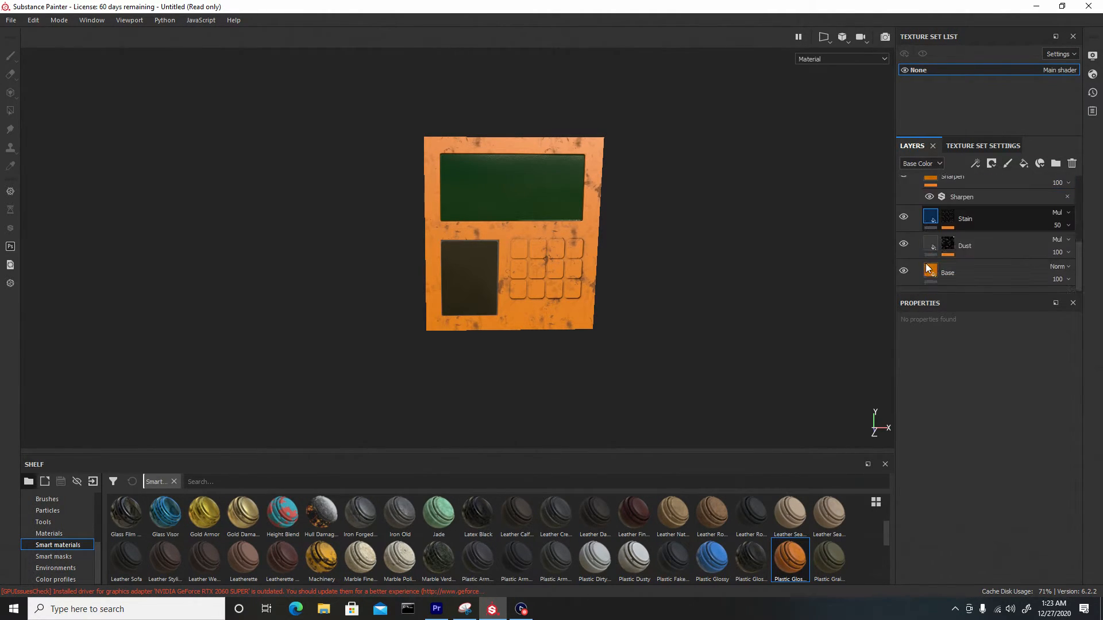
left_click(930, 272)
left_click(953, 370)
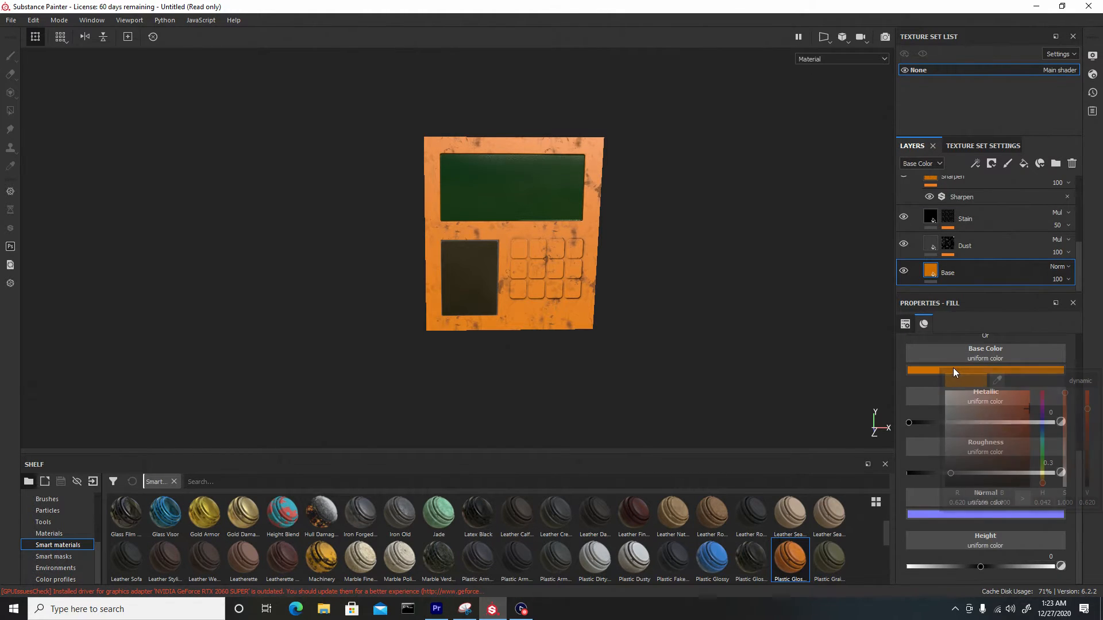
left_click_drag(1028, 408, 1021, 433)
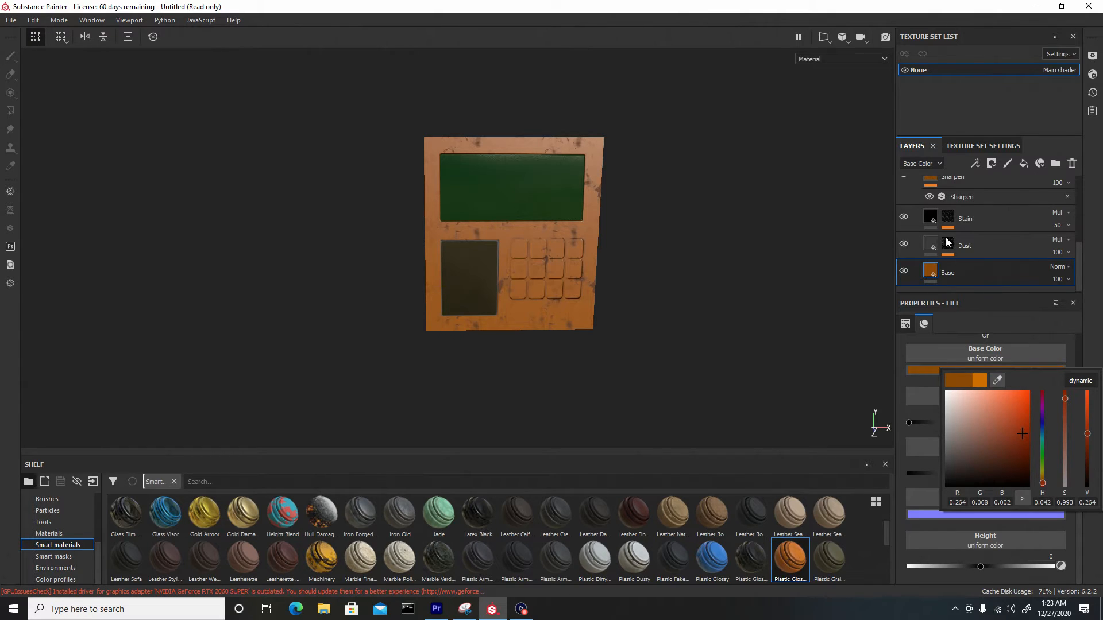
- Collapse the lower Plastic Glossy Stained folder and make the upper one visible again
scroll(1005, 247, "up", 5)
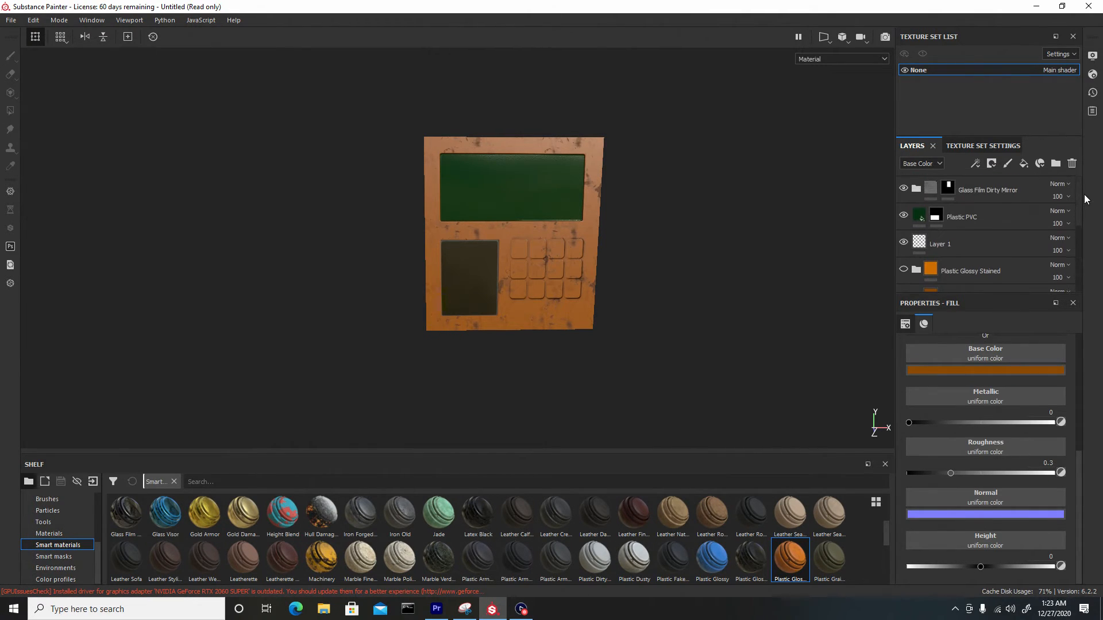
left_click(916, 251)
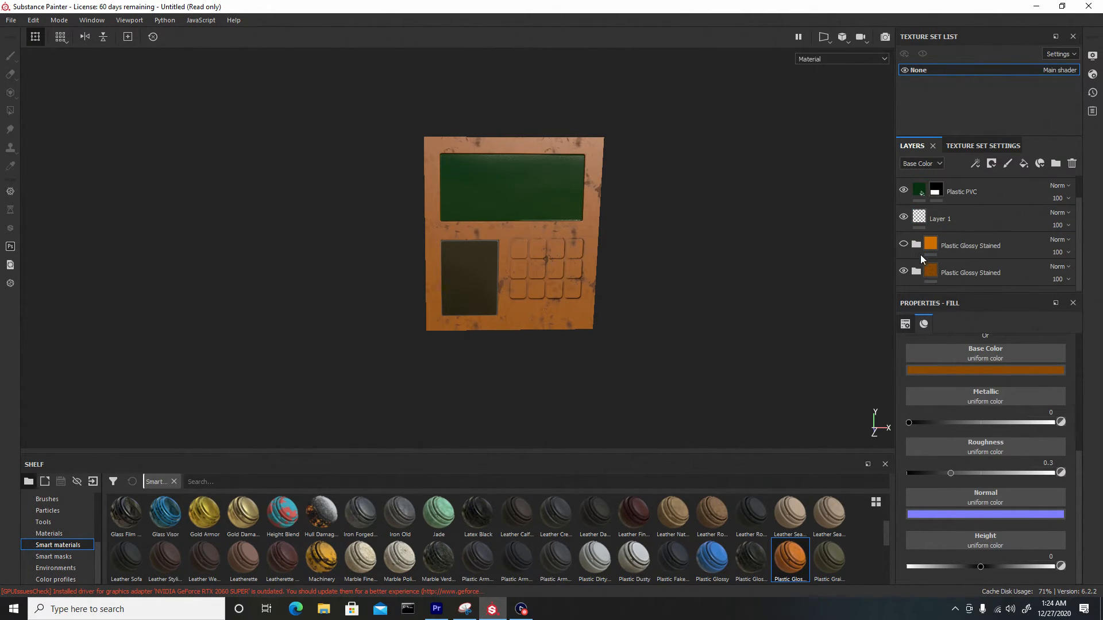
left_click(904, 244)
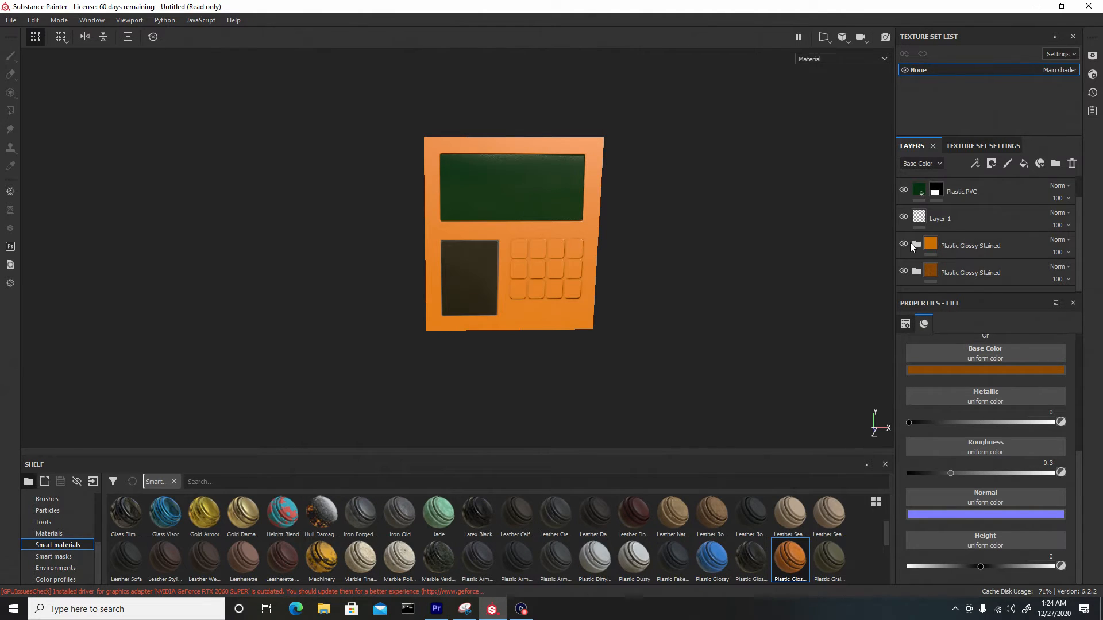
- Apply the Dust Surface smart mask to the upper Plastic Glossy Stained folder and check the worn look around the keys
left_click(57, 558)
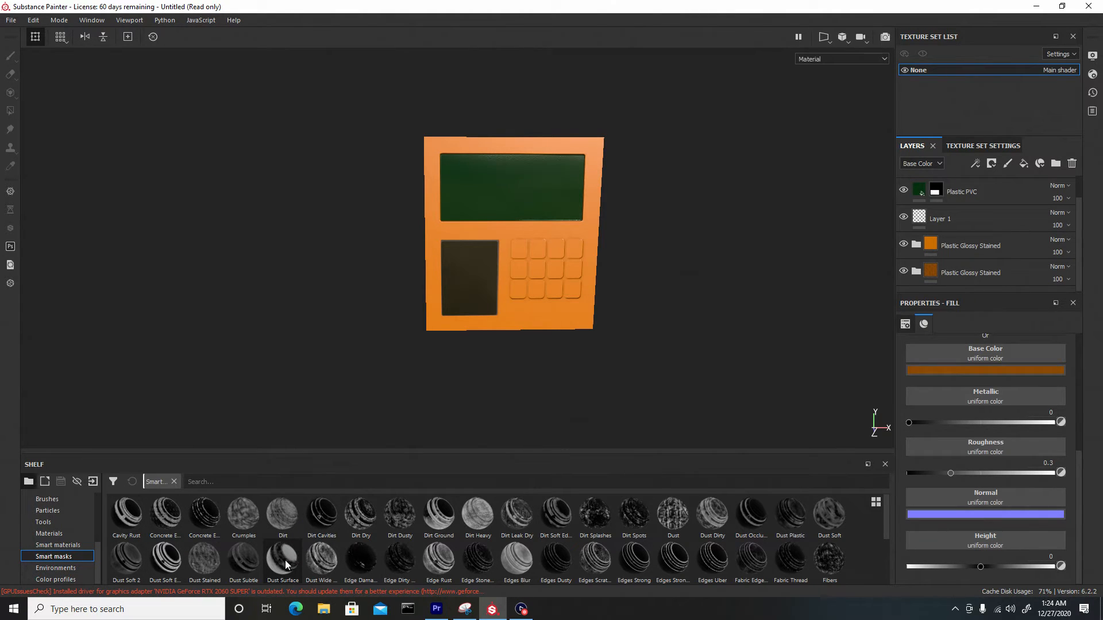
mouse_move(285, 564)
left_mouse_down()
mouse_move(1007, 256)
mouse_move(1002, 244)
left_mouse_up()
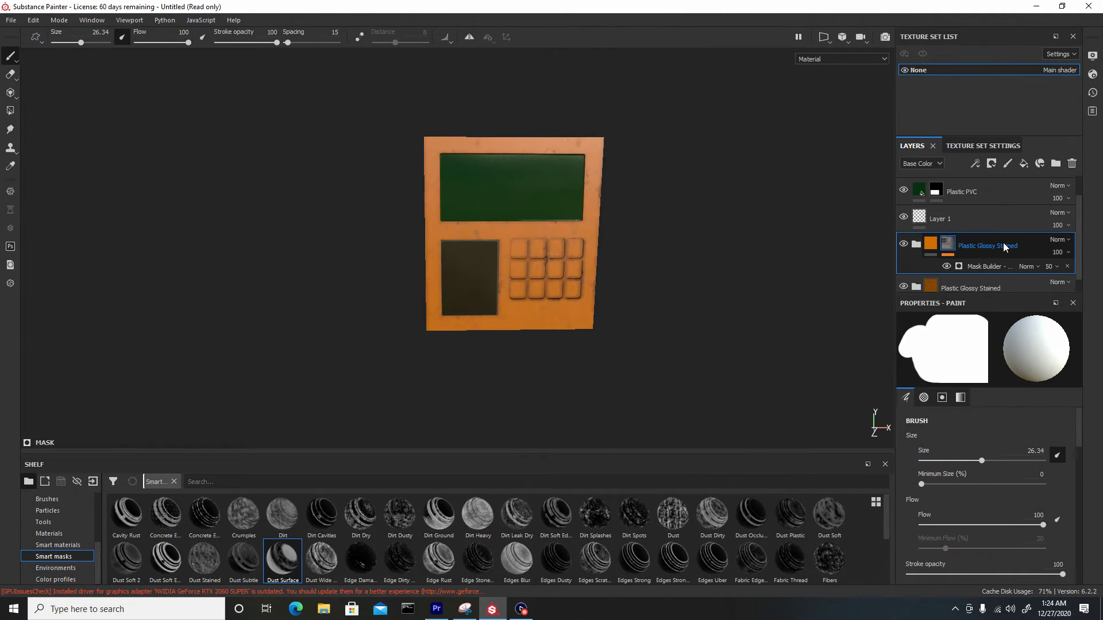
scroll(564, 315, "up", 2)
left_click_drag(565, 315, 620, 379, "alt")
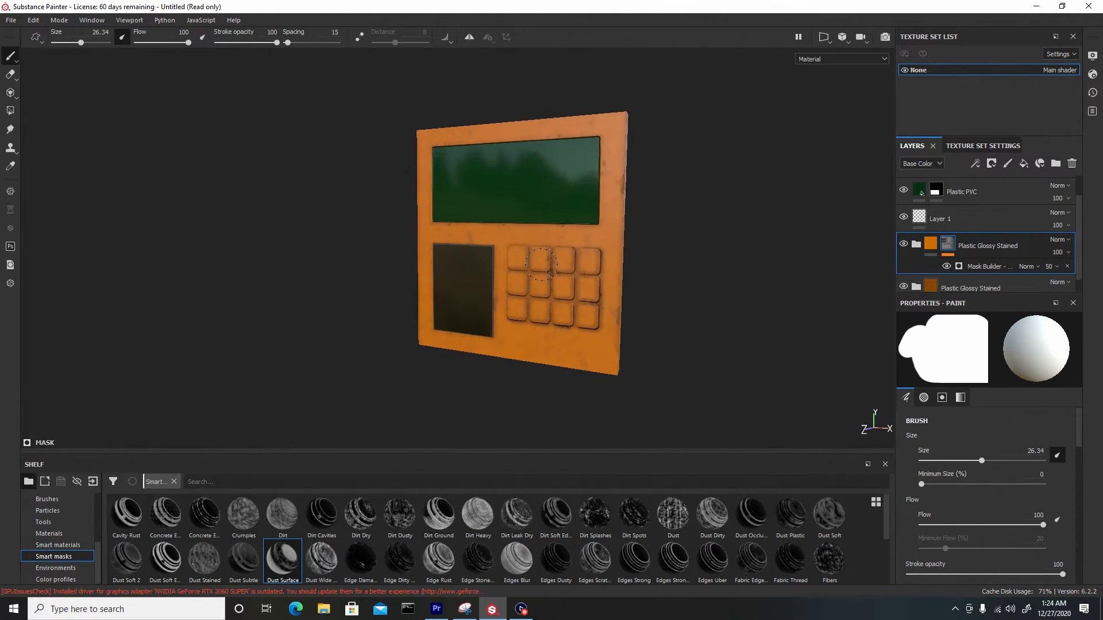
scroll(636, 409, "up", 2)
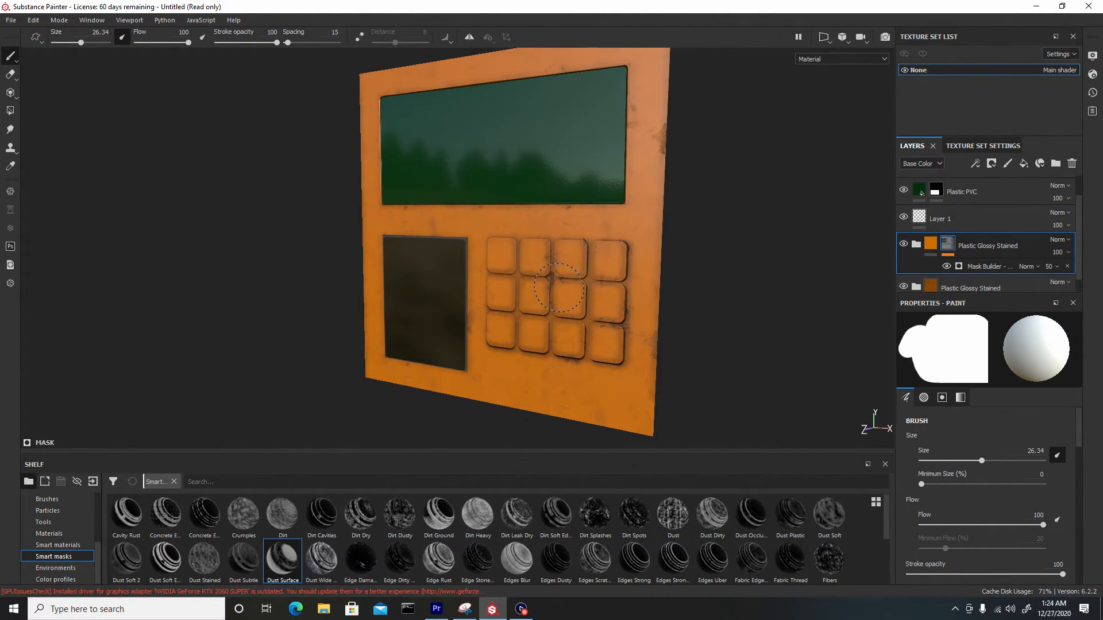
left_click_drag(517, 328, 652, 336, "alt")
mouse_move(661, 334)
right_mouse_down("alt")
mouse_move(546, 200)
mouse_move(512, 251)
right_mouse_up("alt")
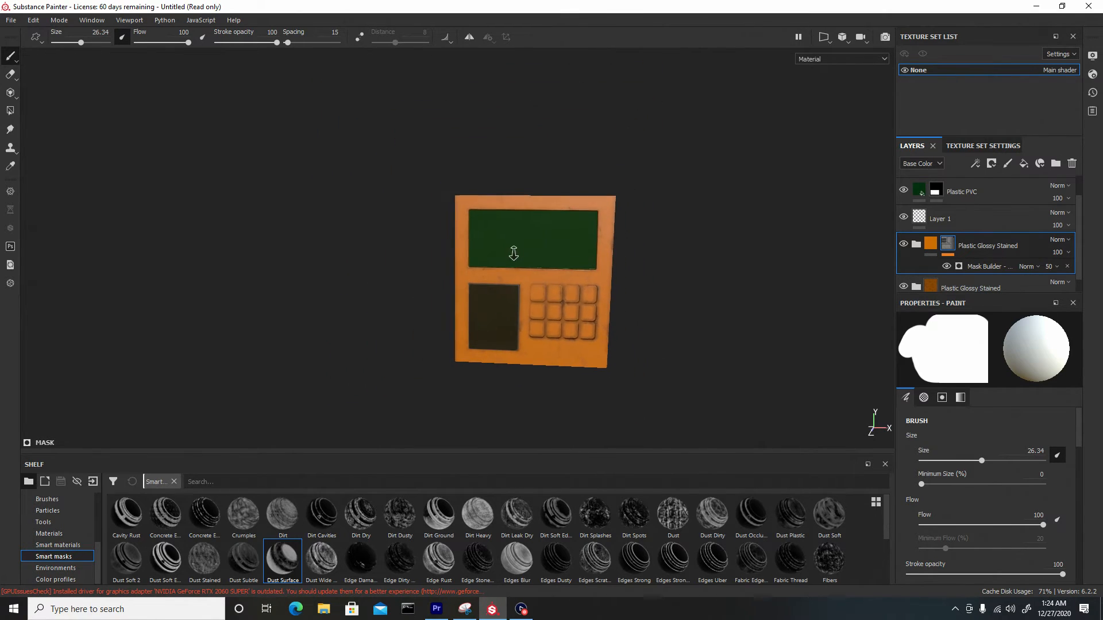
left_click_drag(548, 298, 571, 290, "alt")
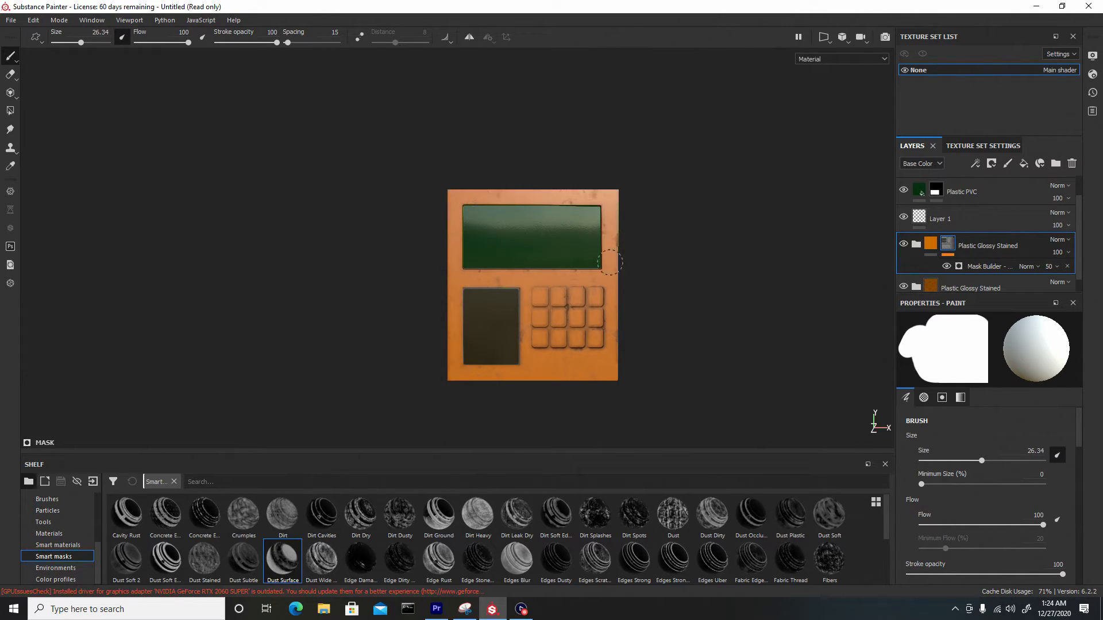
scroll(1000, 222, "up", 1)
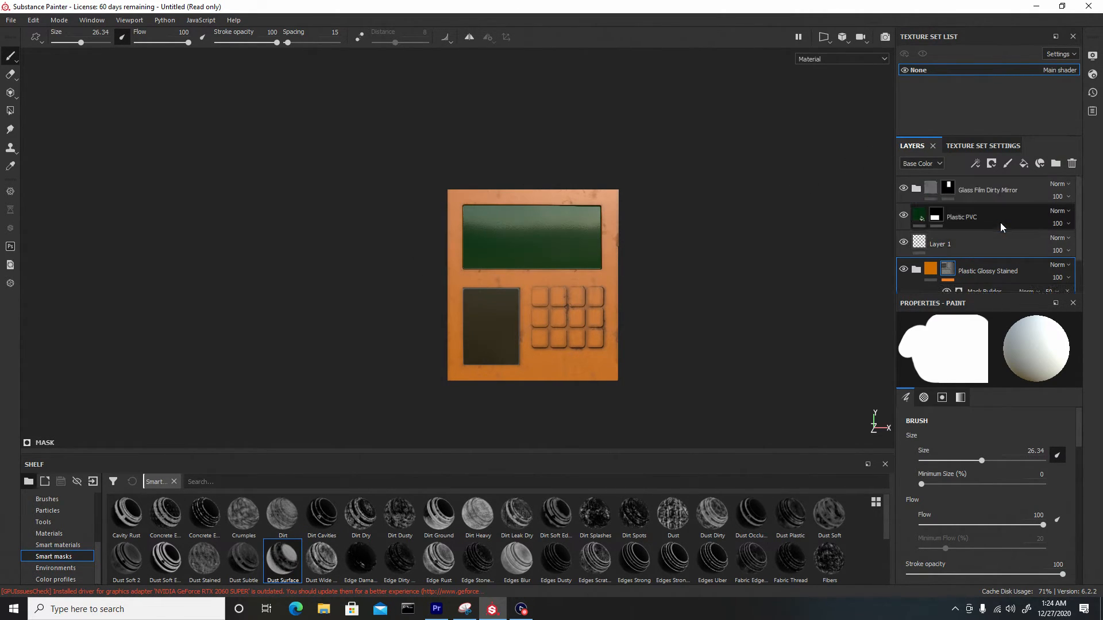
- Add a new paint layer above the Glass Film Dirty Mirror folder and load the Plastic Matte material into the brush
left_click(989, 192)
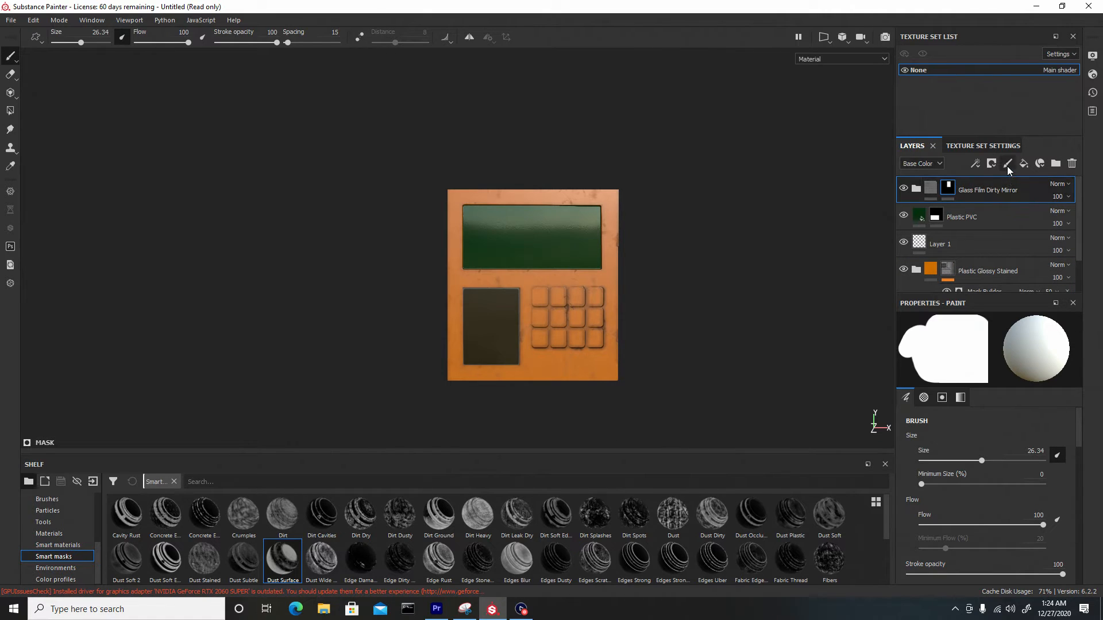
left_click(1007, 165)
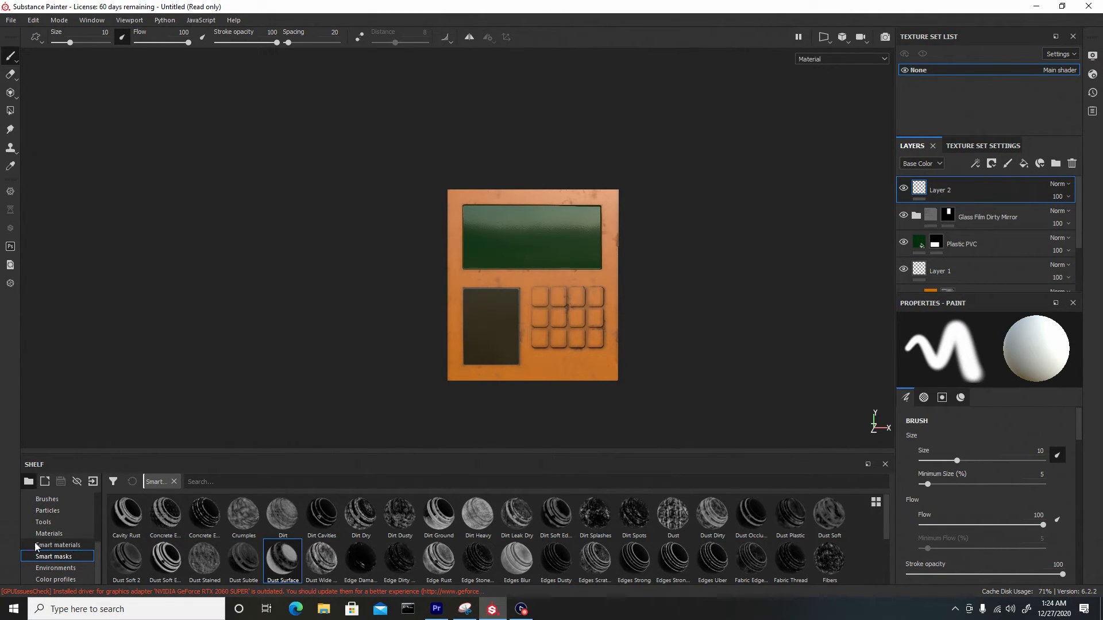
left_click(49, 536)
scroll(505, 535, "down", 5)
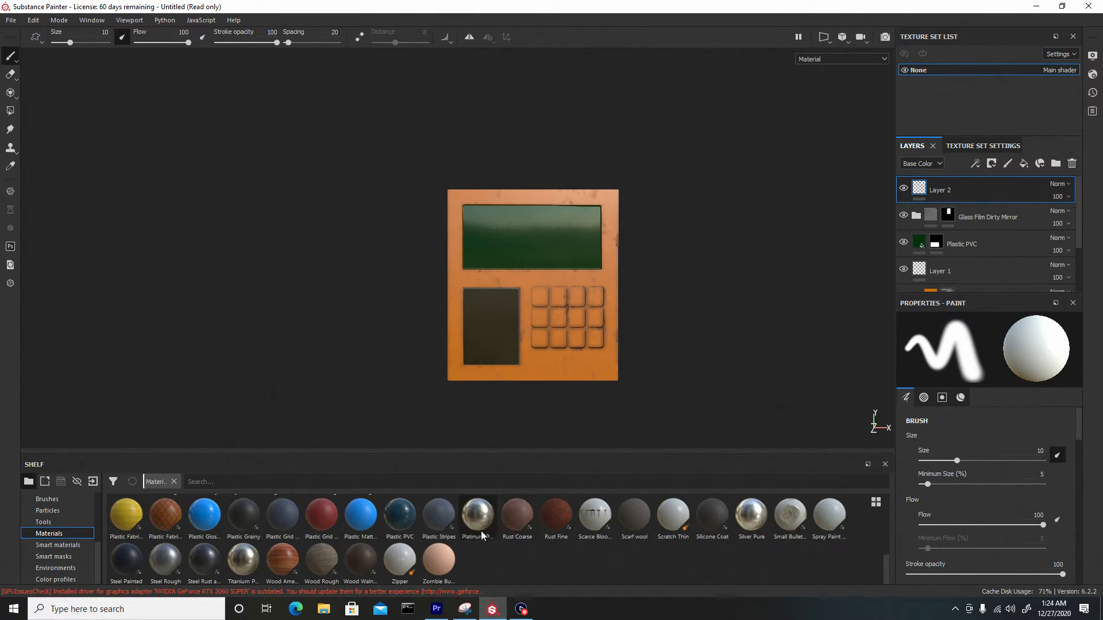
left_click(362, 515)
- Set the brush material's base color to neutral gray, R, G and B 0.290, and lower the new layer's opacity to 32
scroll(932, 457, "down", 10)
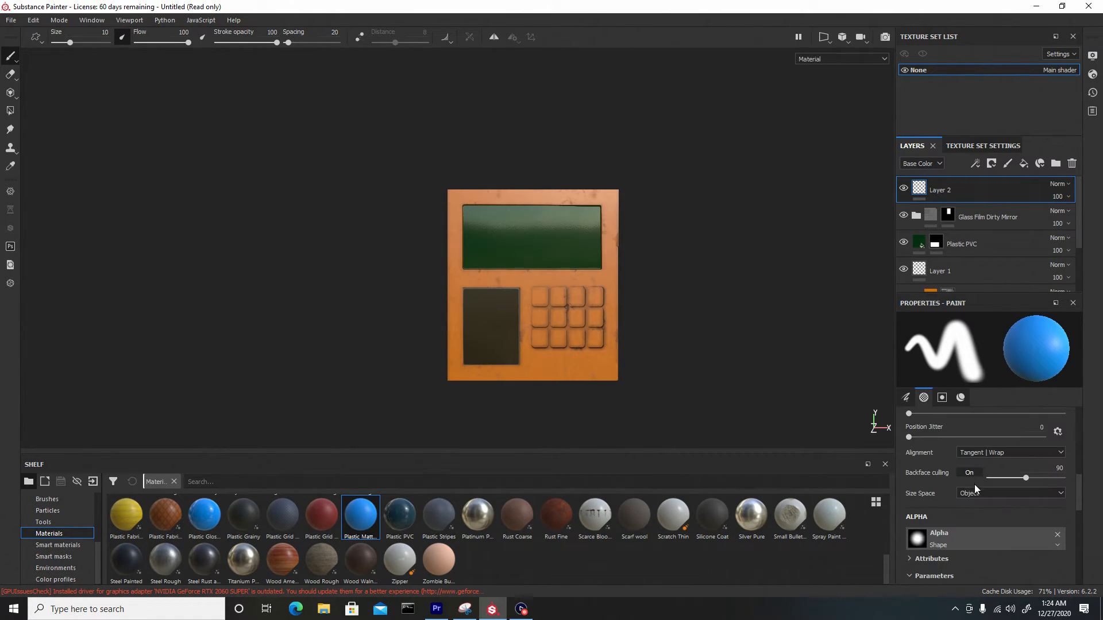
scroll(978, 489, "down", 3)
left_click(986, 523)
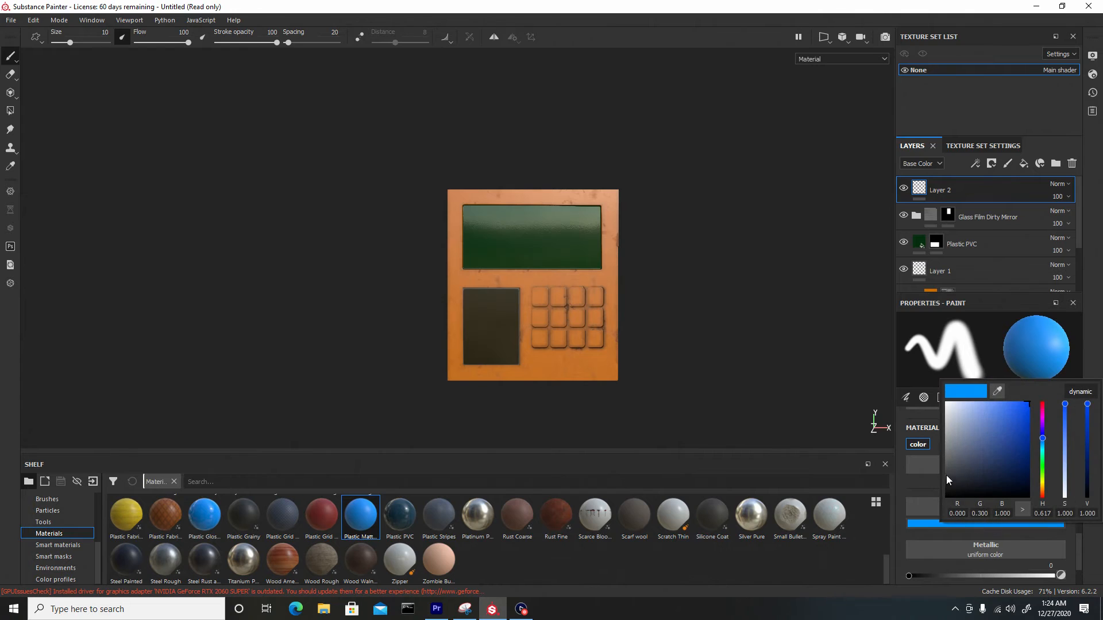
left_click(951, 447)
mouse_move(951, 444)
left_mouse_down()
mouse_move(946, 435)
mouse_move(940, 447)
left_mouse_up()
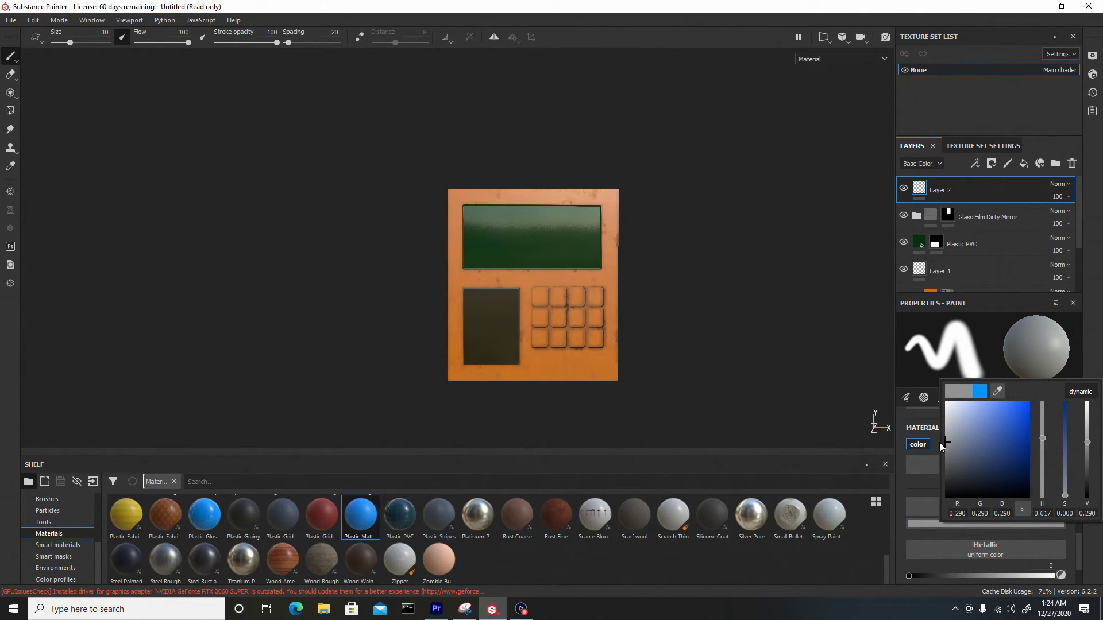
left_click(1057, 197)
left_click_drag(1098, 218, 1080, 218)
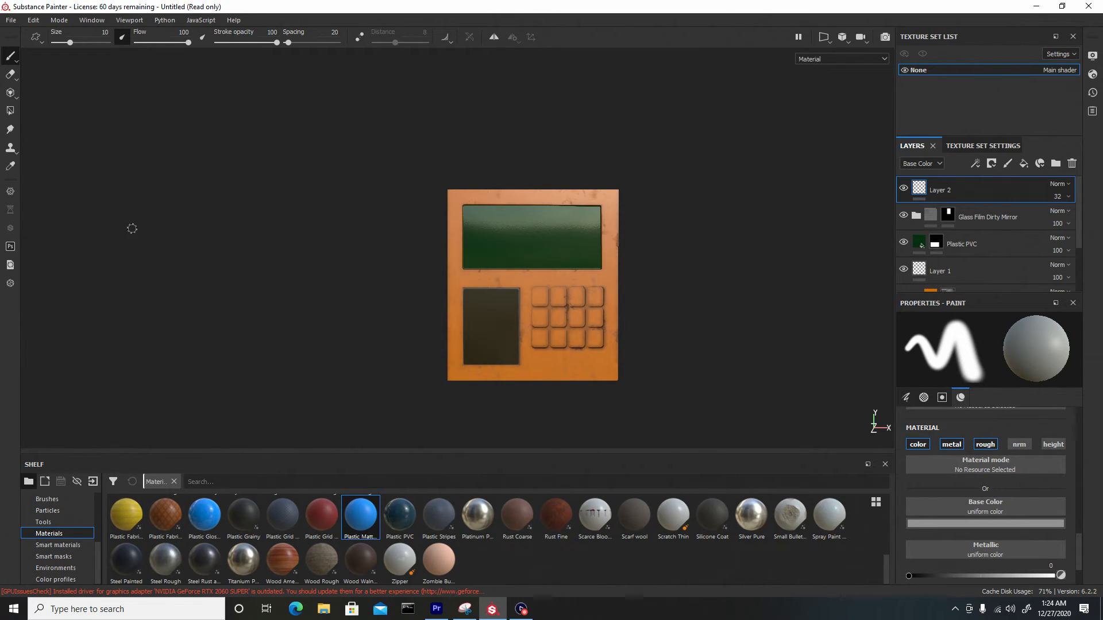
- Choose the Artistic Heavy Sponge brush and set its flow to 48 and stroke opacity to 12
left_click(47, 499)
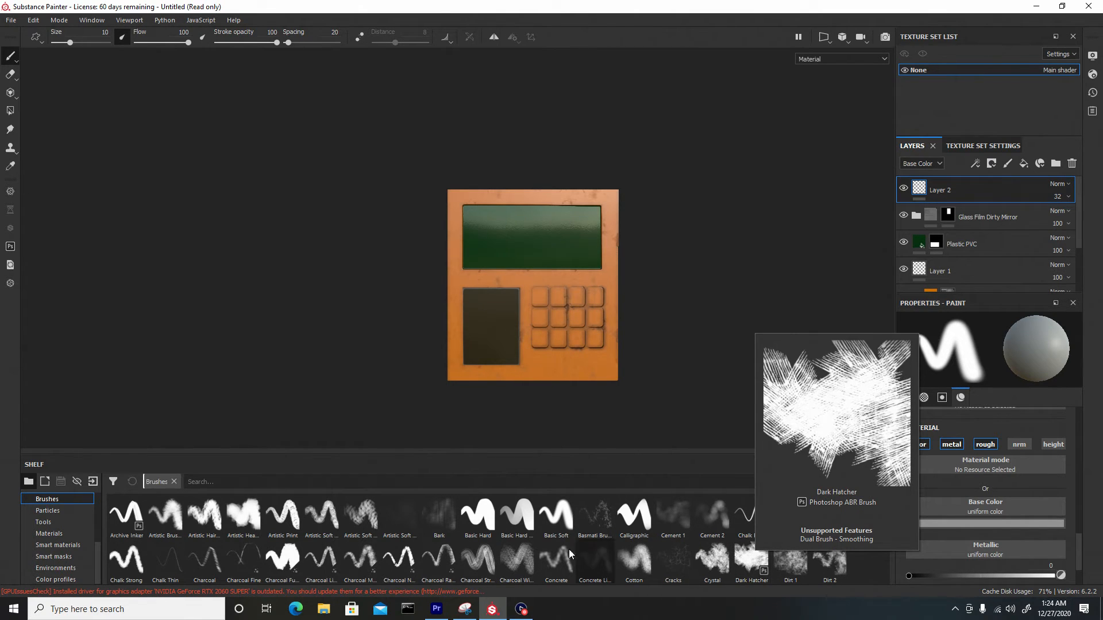
mouse_move(723, 571)
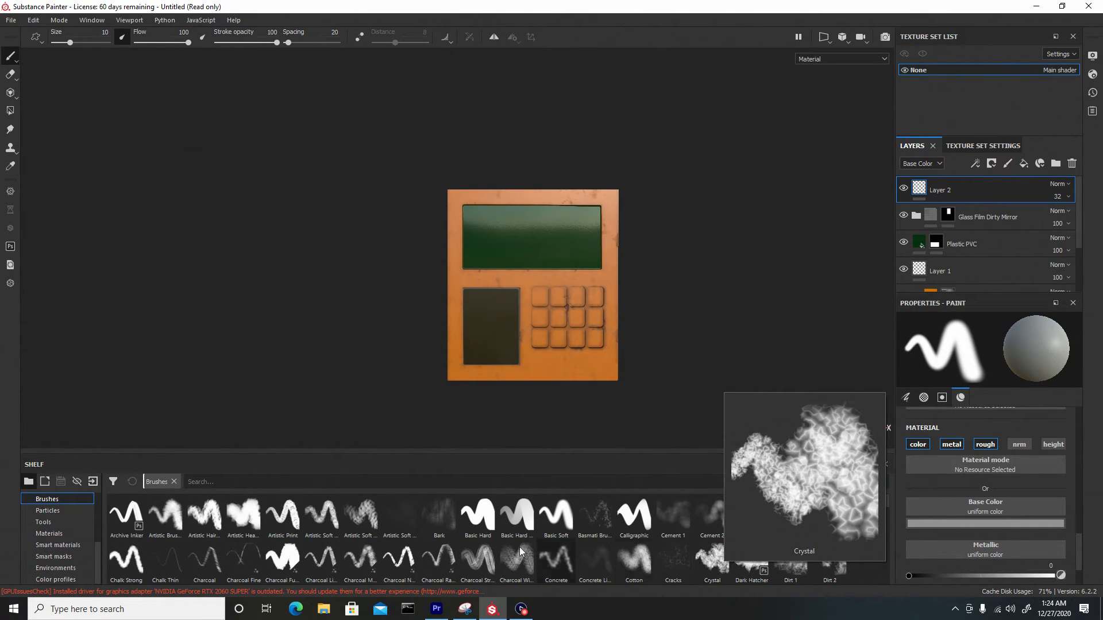
mouse_move(274, 548)
mouse_move(244, 515)
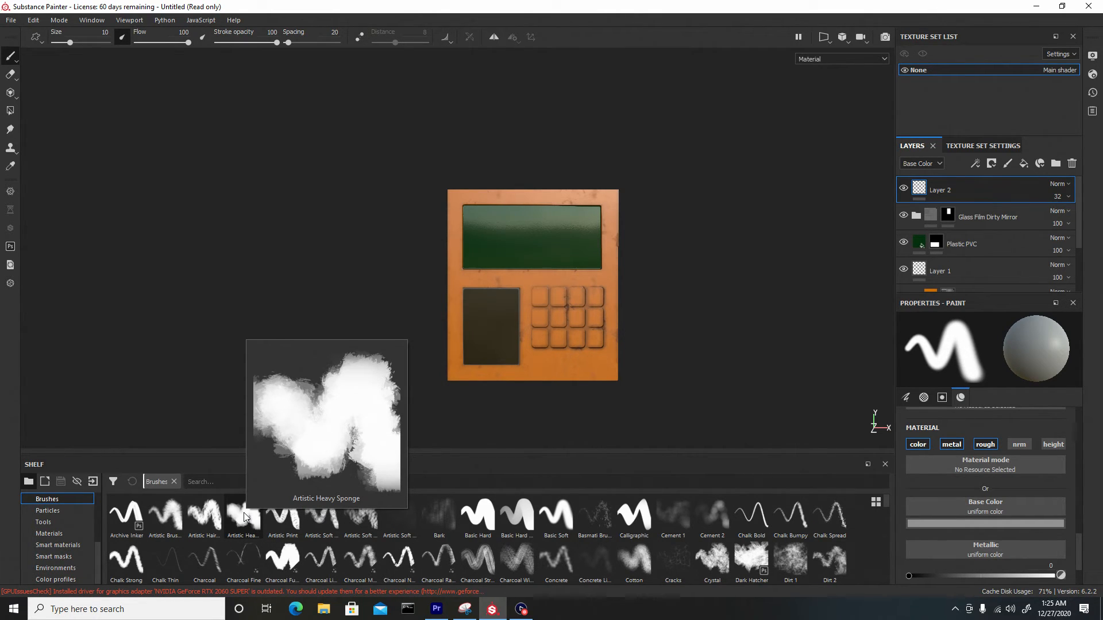
left_click(243, 512)
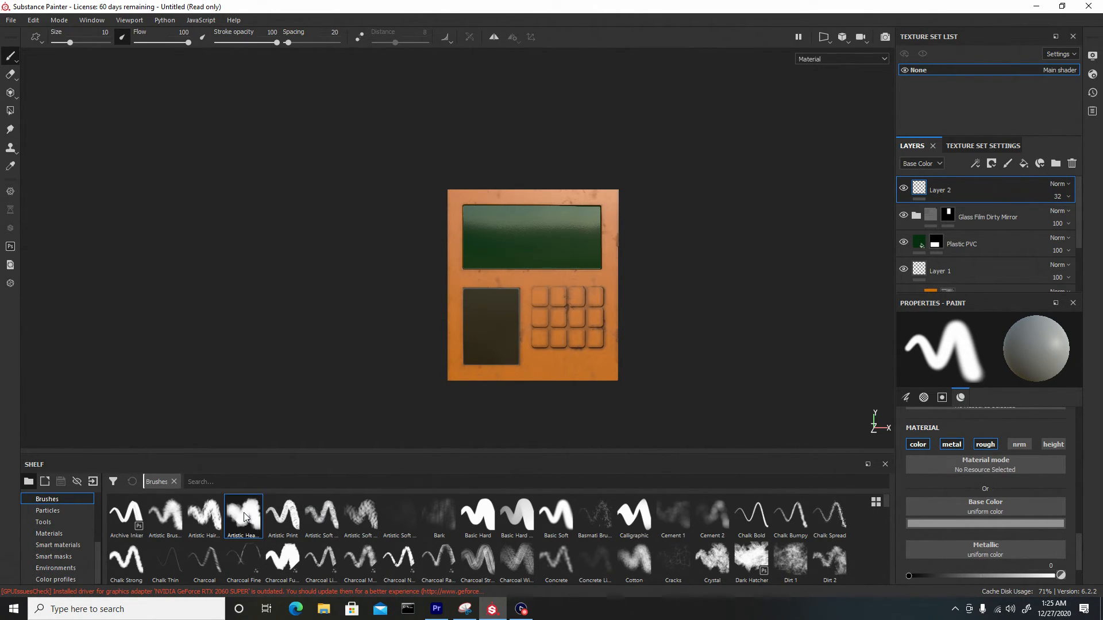
left_click(240, 43)
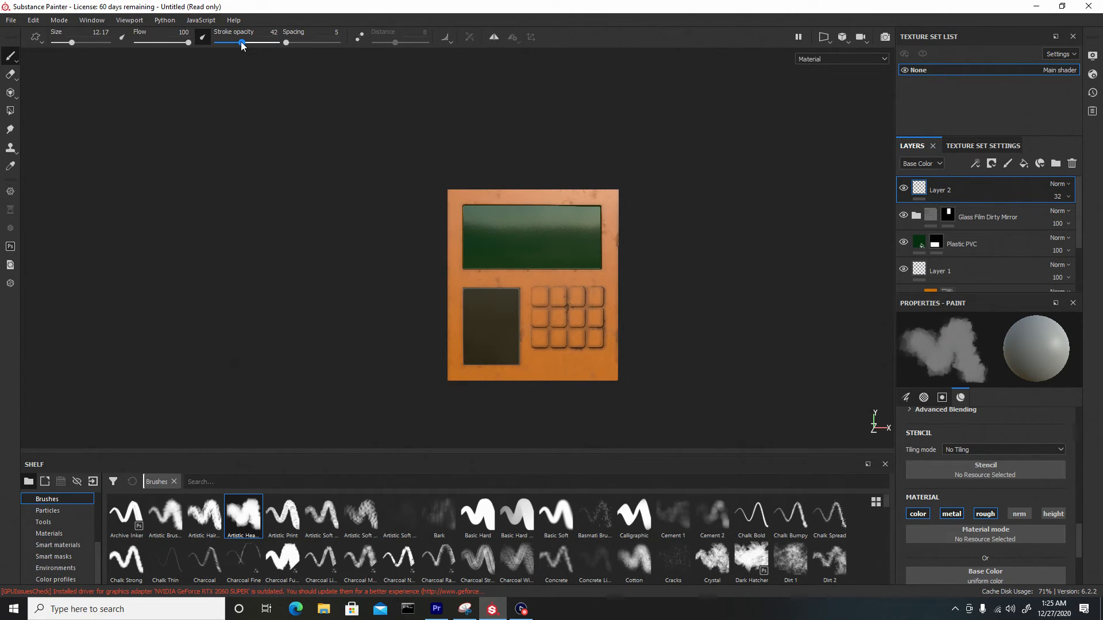
left_click(163, 44)
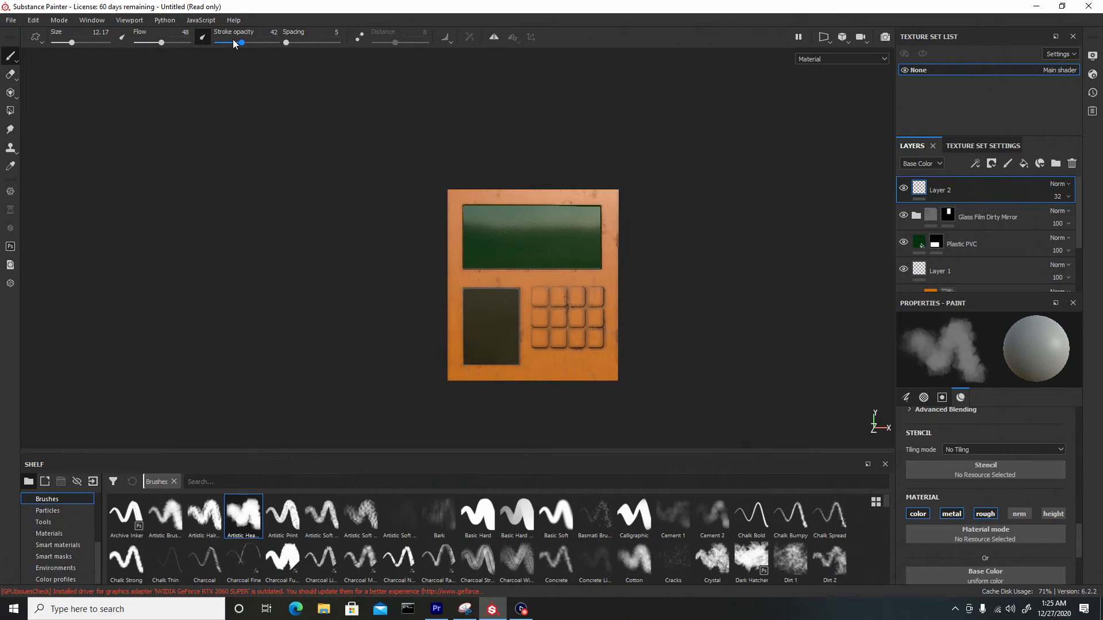
left_click_drag(233, 43, 224, 43)
- Enlarge the brush to about 22 and paint faint gray grime around the edges of the green screen
right_click_drag(511, 191, 629, 383, "alt")
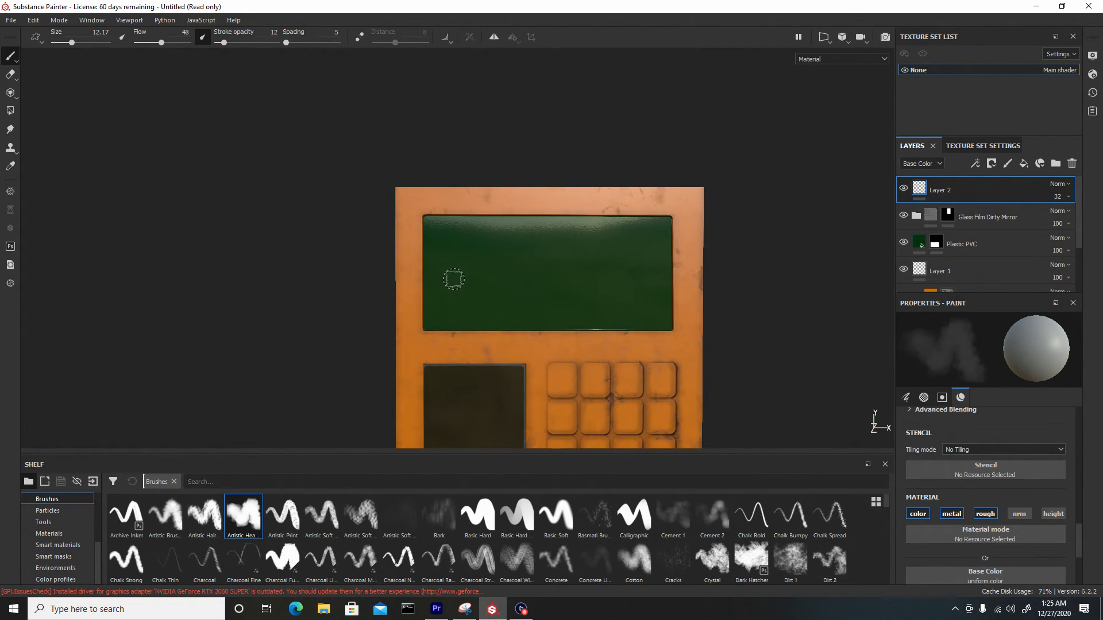
key("bracketright")
key("bracketright")
key("bracketright")
mouse_move(433, 229)
left_mouse_down()
mouse_move(663, 224)
mouse_move(663, 299)
mouse_move(661, 322)
mouse_move(646, 325)
mouse_move(427, 325)
left_mouse_up()
- Shrink the brush to about 14 and paint gray grime along the edges of the dark panel beside the keys
key("bracketleft")
key("bracketleft")
key("bracketleft")
key("bracketleft")
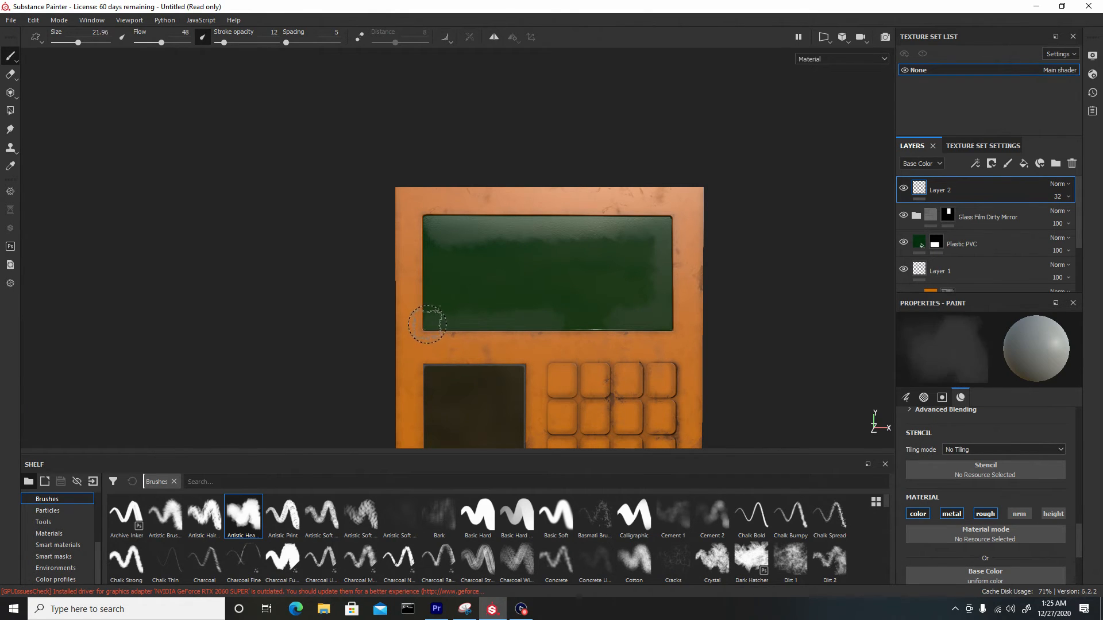
middle_click_drag(536, 328, 502, 175, "alt")
mouse_move(395, 219)
left_mouse_down()
mouse_move(445, 217)
mouse_move(495, 252)
mouse_move(499, 227)
mouse_move(499, 327)
left_mouse_up()
left_click_drag(395, 224, 389, 308)
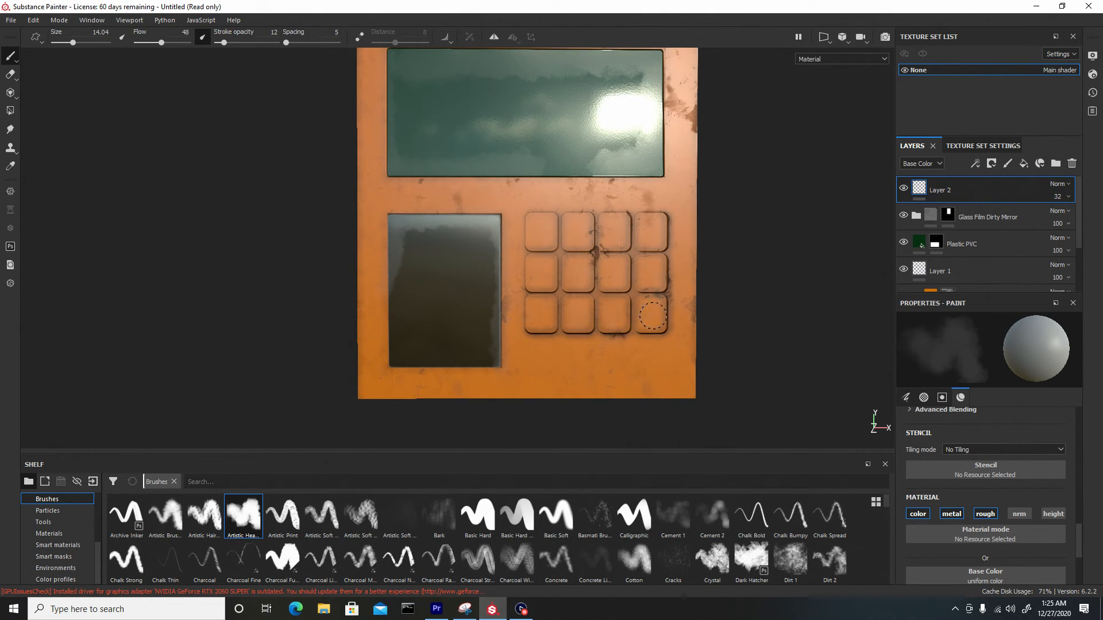
- Adjust the brush size and paint a faint gray stroke across the orange casing below the panel and keys
right_click_drag(581, 385, 569, 379, "ctrl")
mouse_move(569, 379)
left_mouse_down()
mouse_move(664, 384)
mouse_move(374, 389)
left_mouse_up()
middle_click_drag(550, 238, 470, 380, "alt")
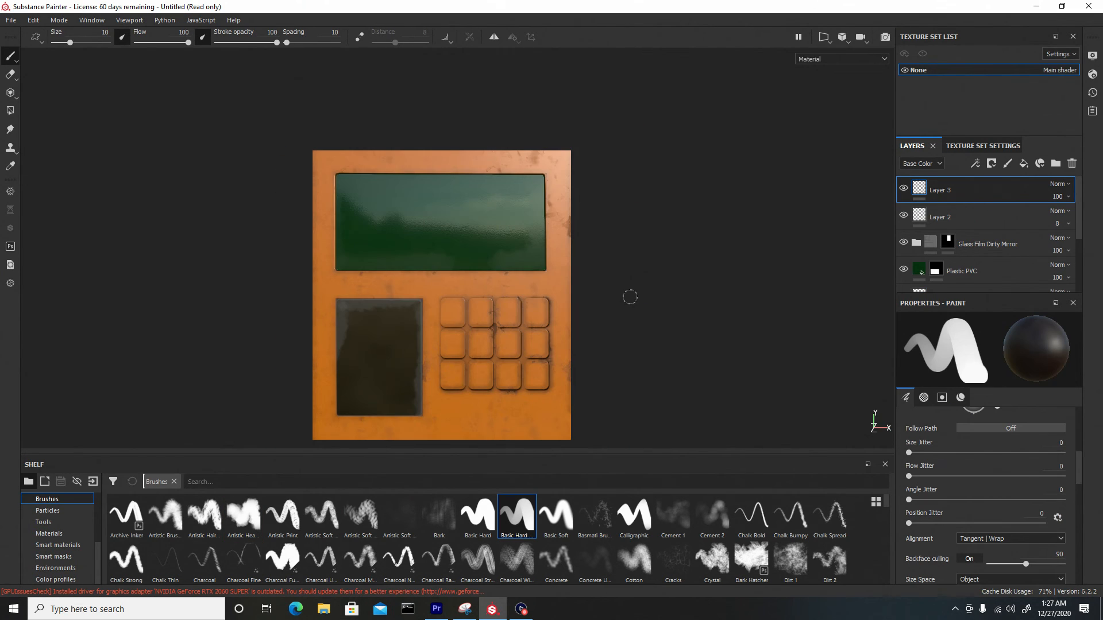
mouse_move(628, 296)
left_mouse_down("alt")
mouse_move(684, 315)
mouse_move(709, 310)
left_mouse_up("alt")
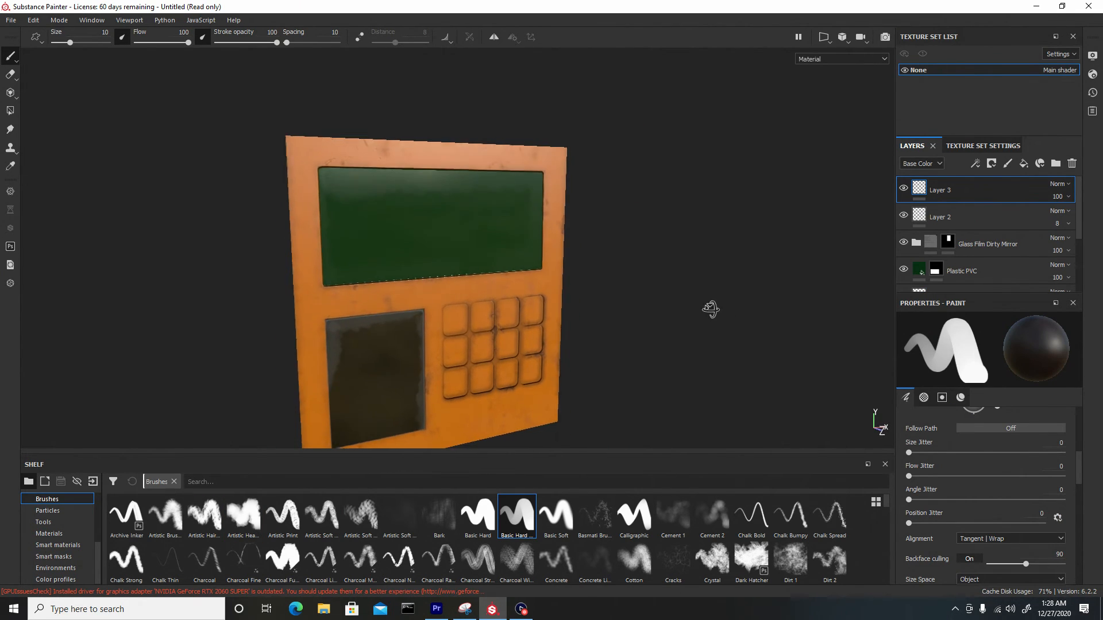
mouse_move(709, 310)
right_mouse_down("alt")
mouse_move(601, 256)
mouse_move(630, 379)
right_mouse_up("alt")
middle_click_drag(630, 379, 630, 325, "alt")
mouse_move(614, 309)
left_mouse_down("alt")
mouse_move(529, 277)
mouse_move(423, 296)
mouse_move(493, 315)
mouse_move(657, 313)
mouse_move(726, 265)
mouse_move(604, 314)
mouse_move(509, 325)
mouse_move(384, 370)
mouse_move(526, 365)
mouse_move(542, 315)
mouse_move(637, 299)
left_mouse_up("alt")
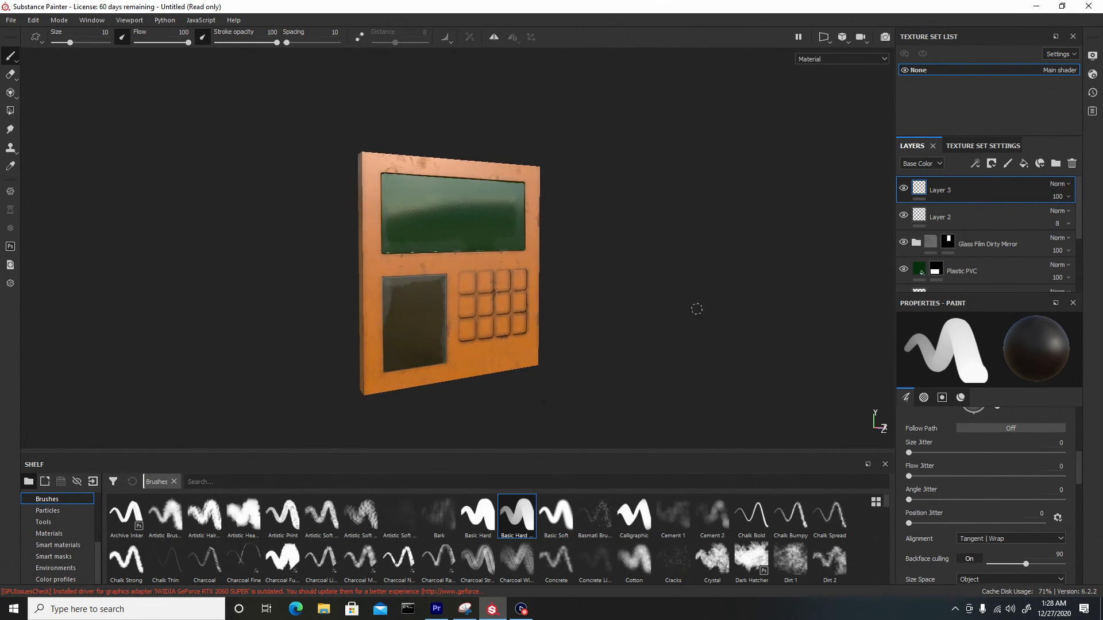
- Open the texture export settings and set the output directory to a new folder named KeyPad_Tex inside Low Poly
left_click(11, 19)
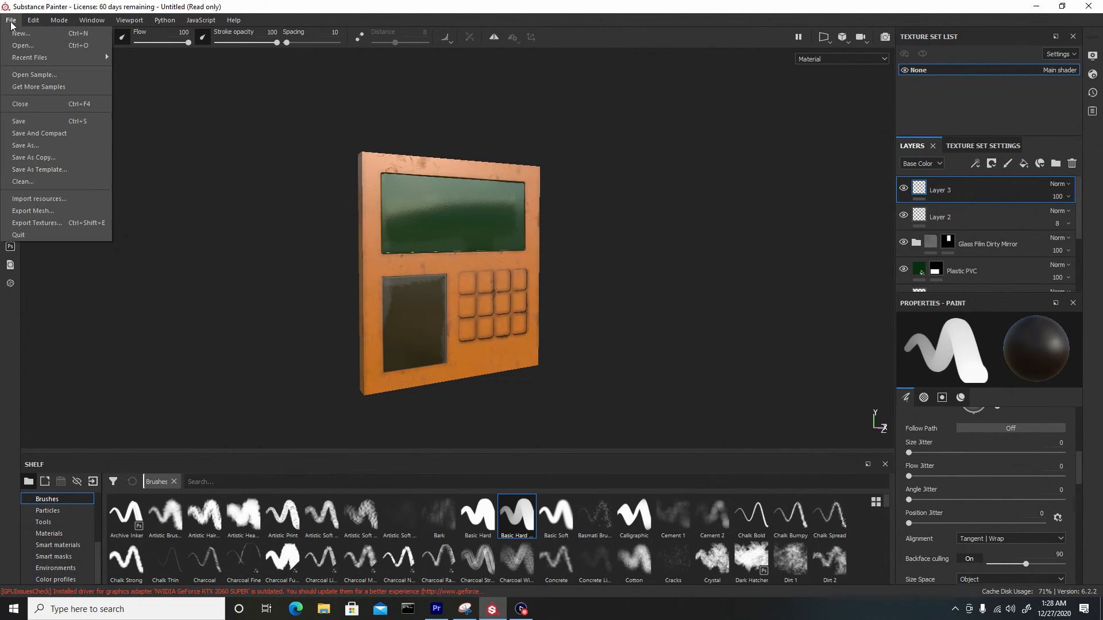
left_click(67, 221)
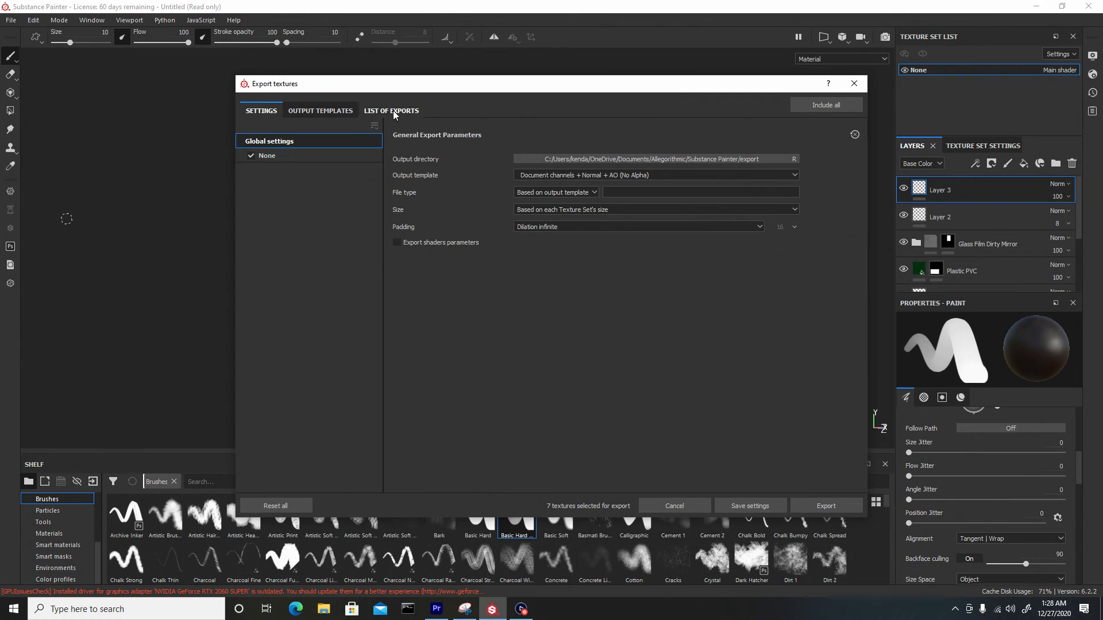
left_click(630, 159)
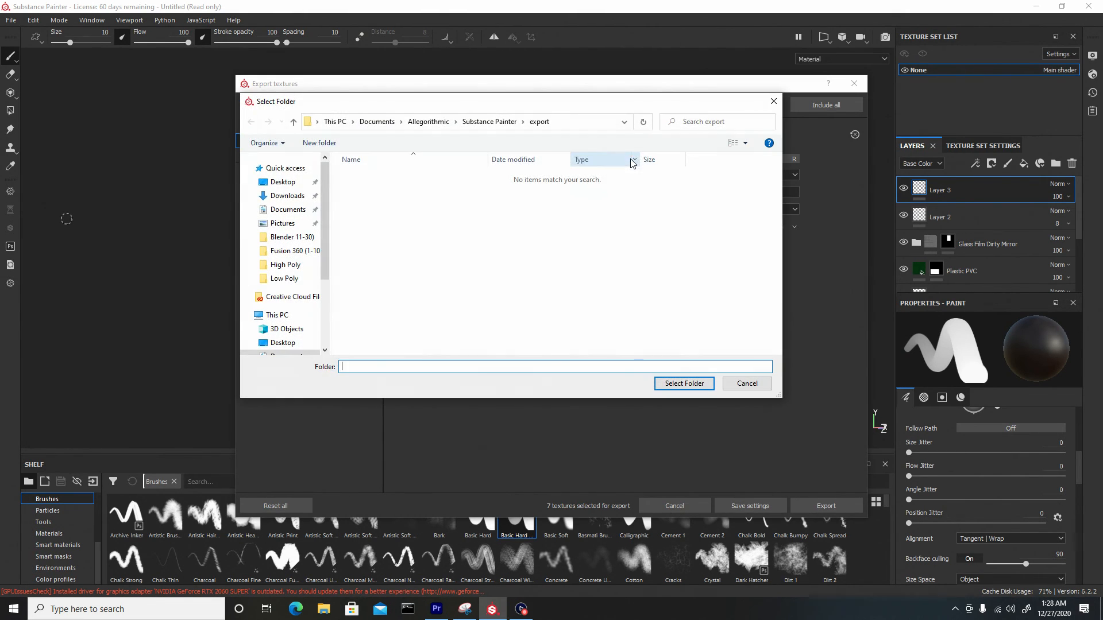
left_click(286, 278)
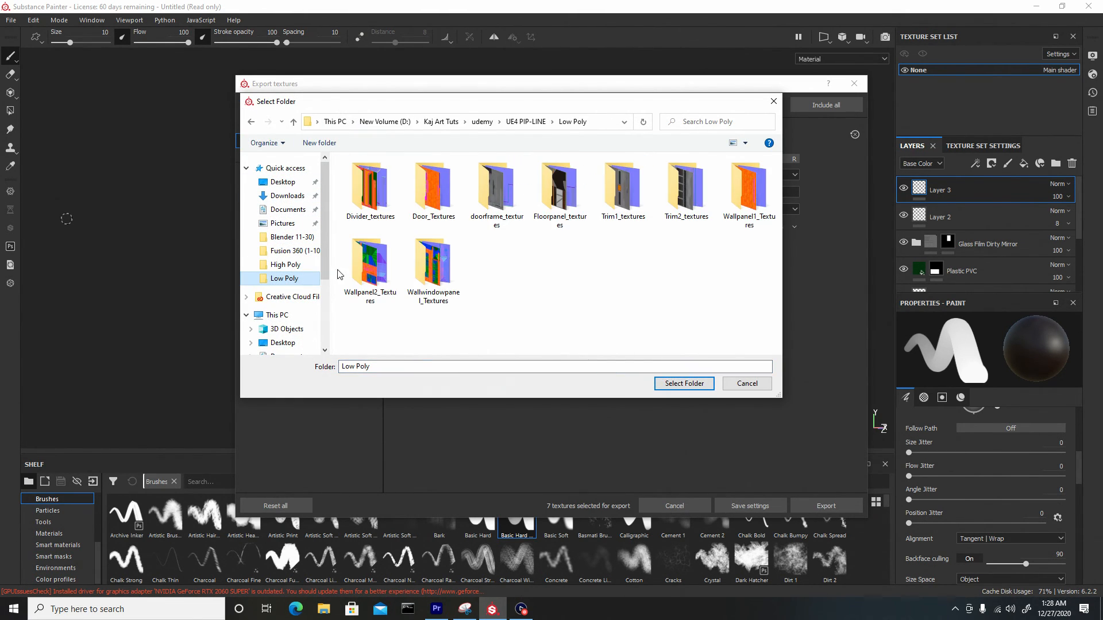
left_click(519, 277)
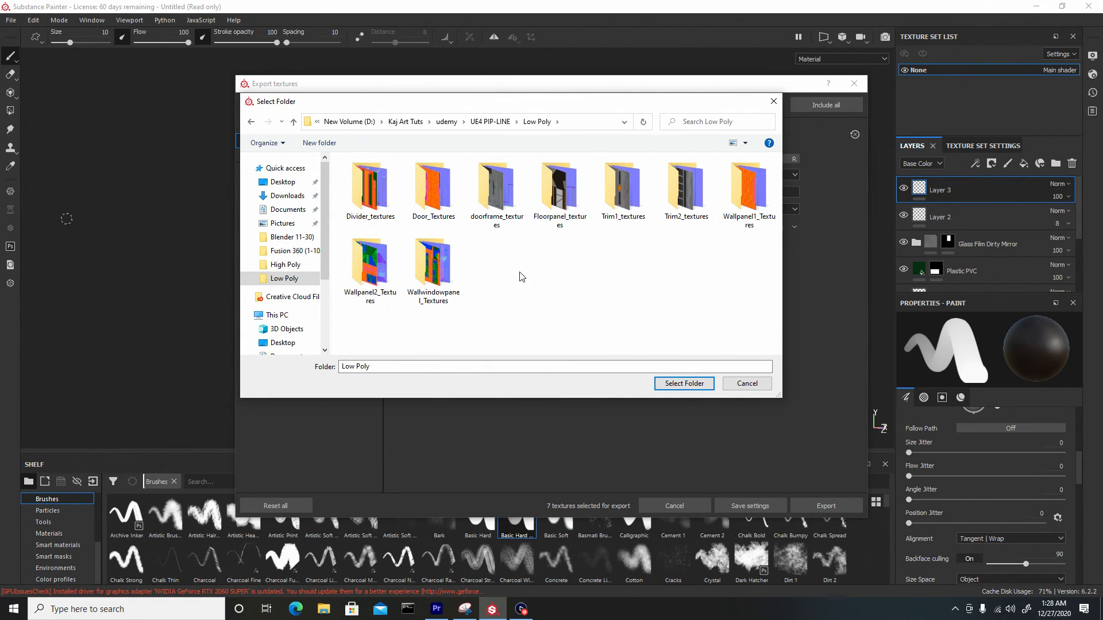
key("ctrl+shift+n")
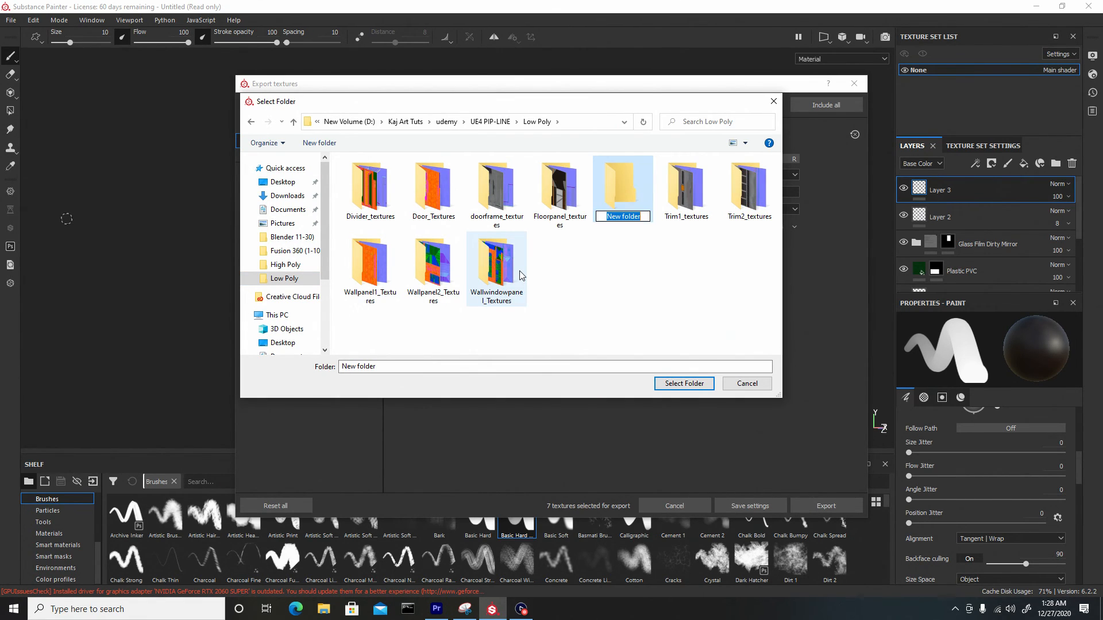
type("KeyPad_Tex")
key("Return")
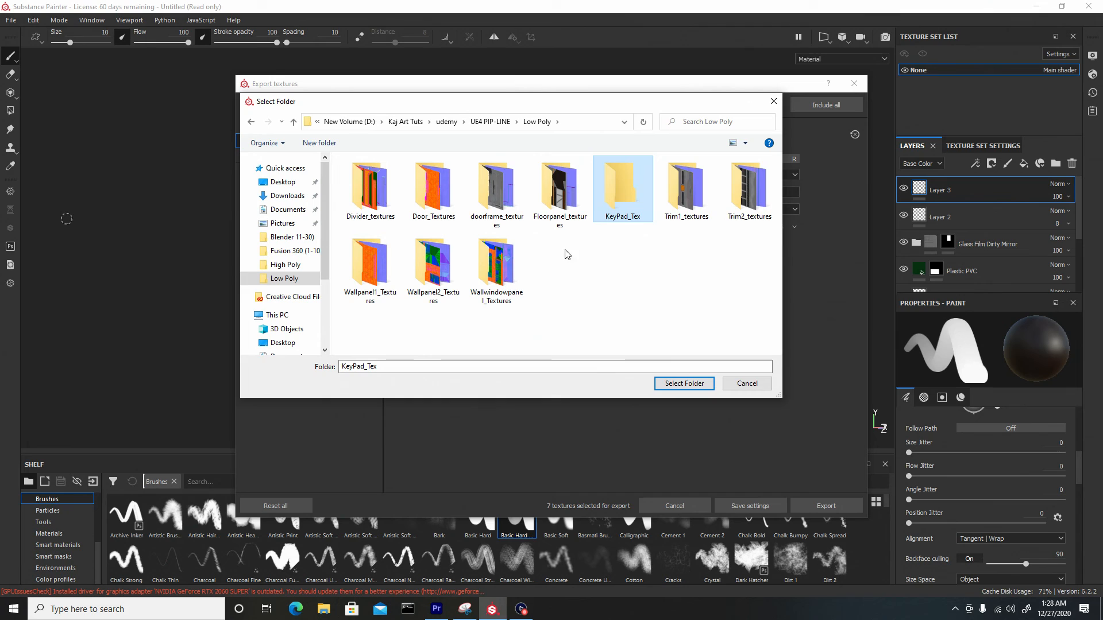
double_click(632, 193)
left_click(691, 386)
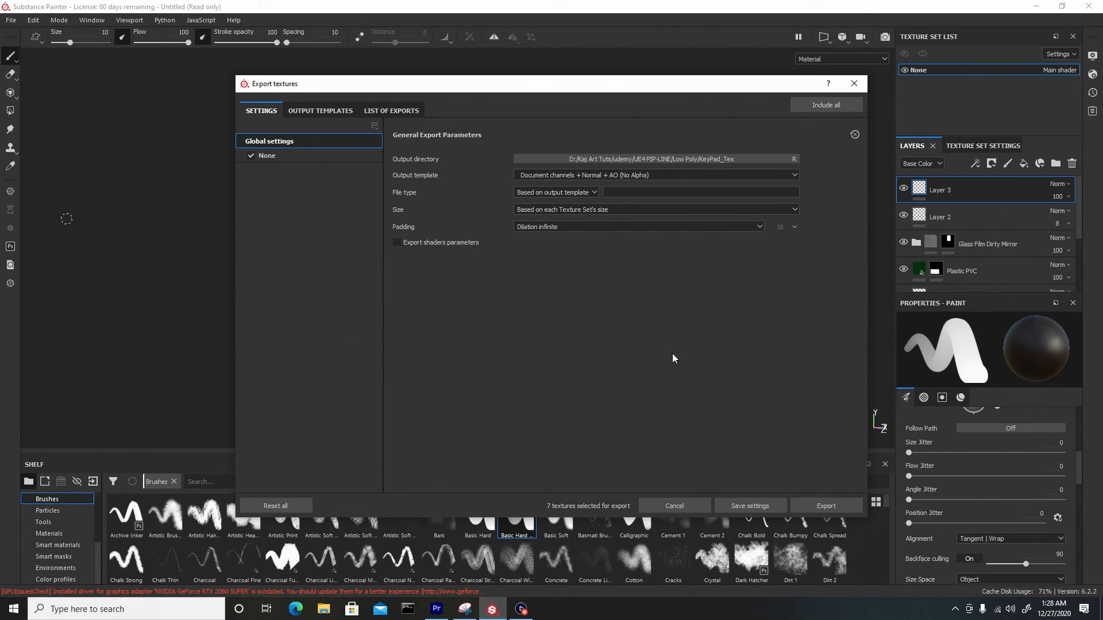
- Export the textures with the Unreal Engine 4 (Packed) output template at size 4096
left_click(629, 174)
scroll(598, 218, "down", 8)
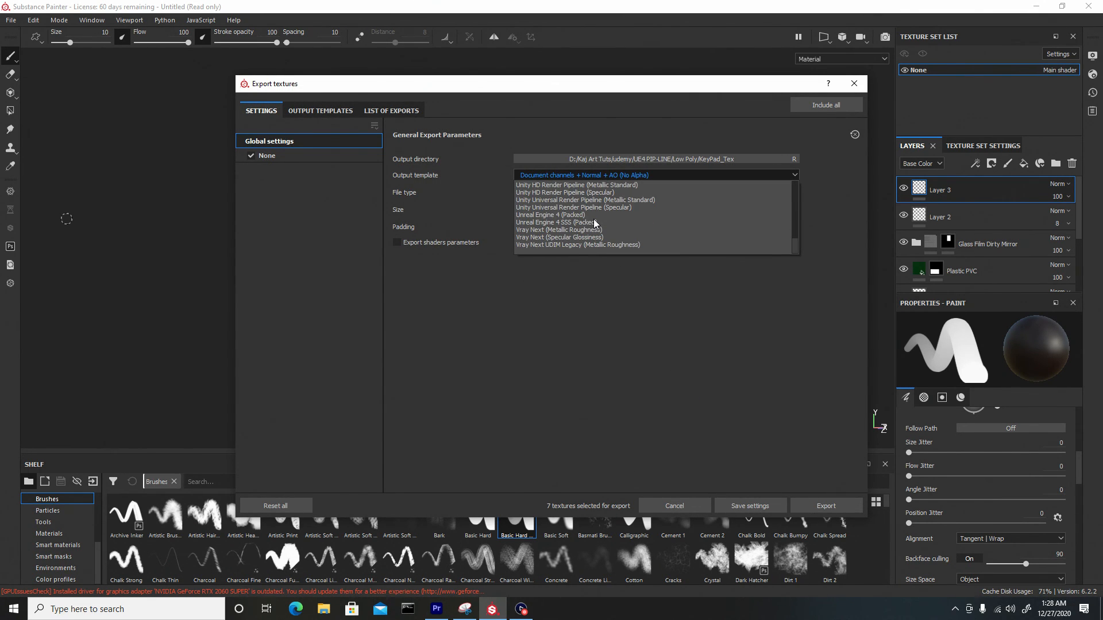
left_click(575, 214)
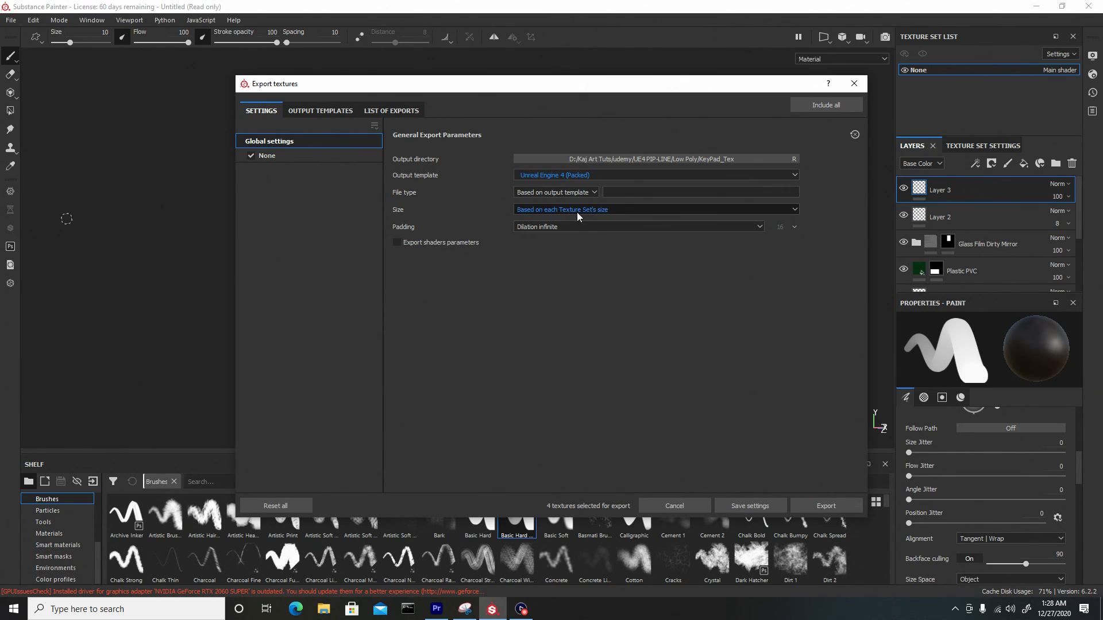
left_click(623, 210)
left_click(572, 280)
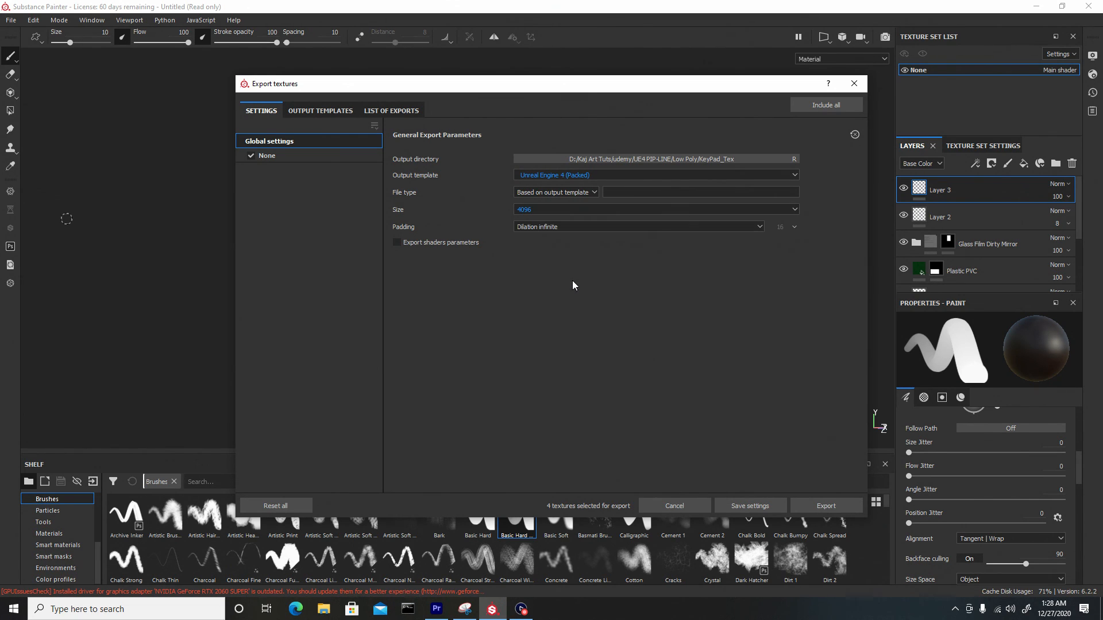
left_click(829, 508)
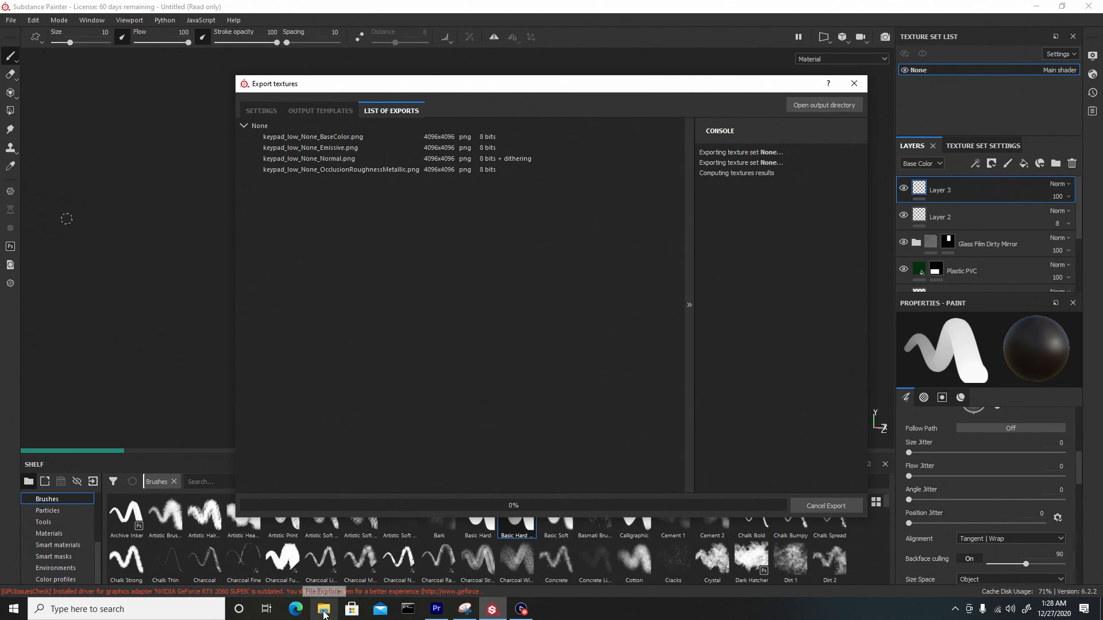
- In File Explorer's Low Poly folder, move the keypad_low mesh file into KeyPad_Tex and delete the keypad_low MTL file
left_click(324, 610)
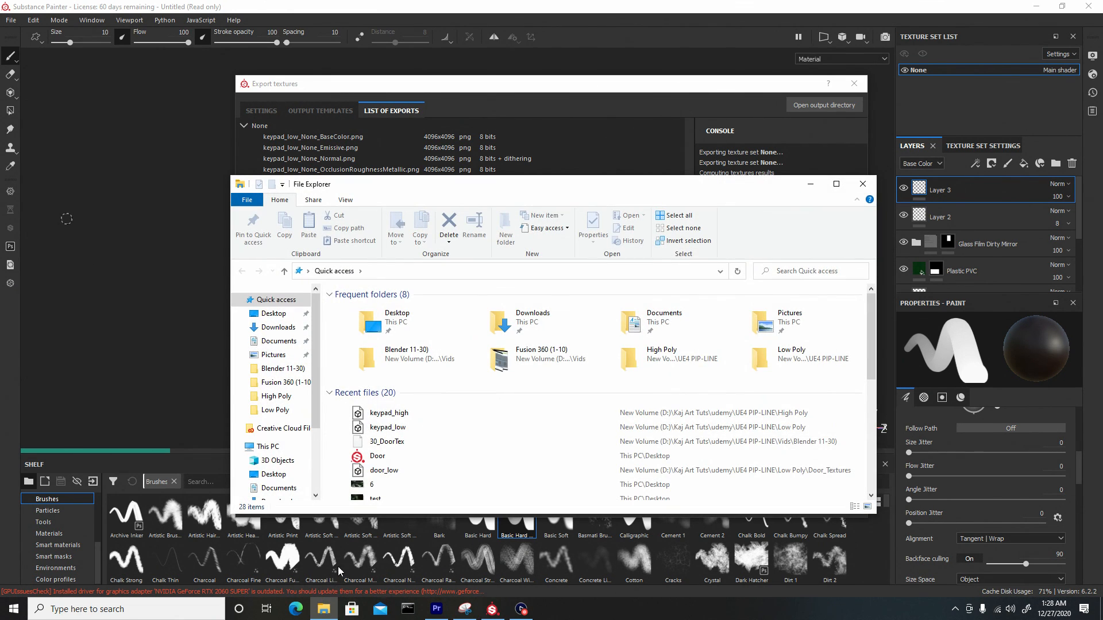
left_click(275, 409)
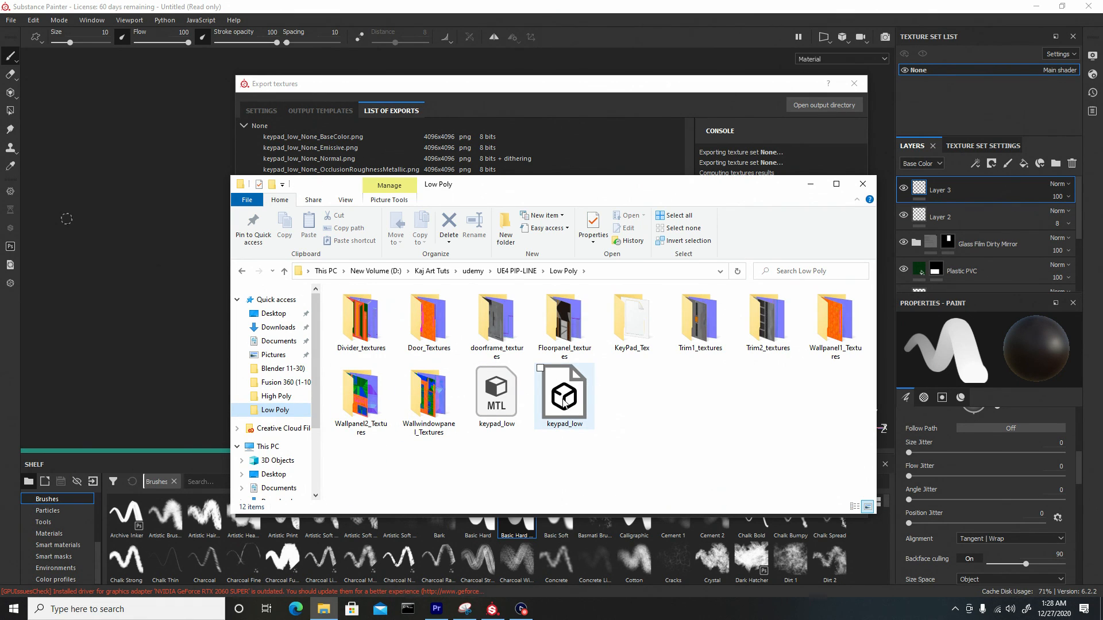
left_click_drag(566, 402, 606, 395)
left_click_drag(641, 335, 639, 330)
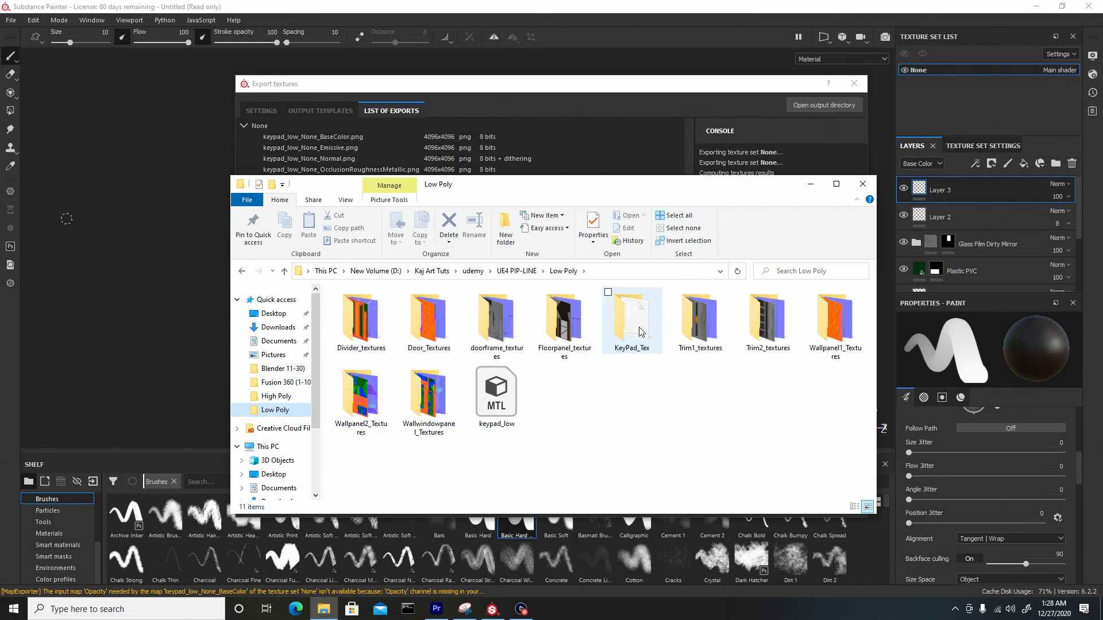
left_click(494, 400)
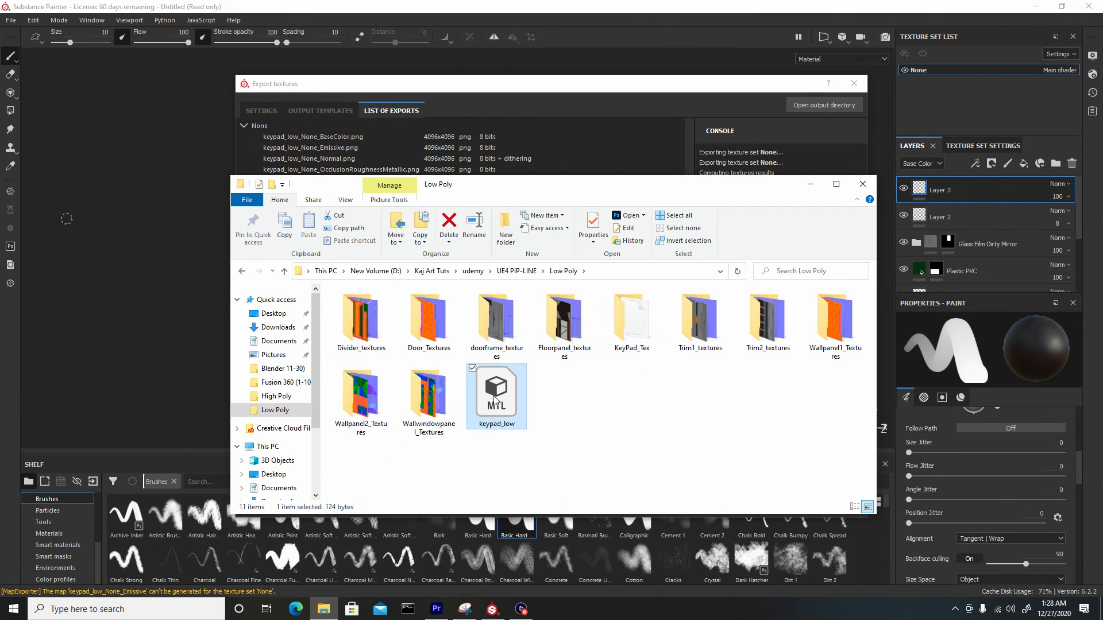
key("Delete")
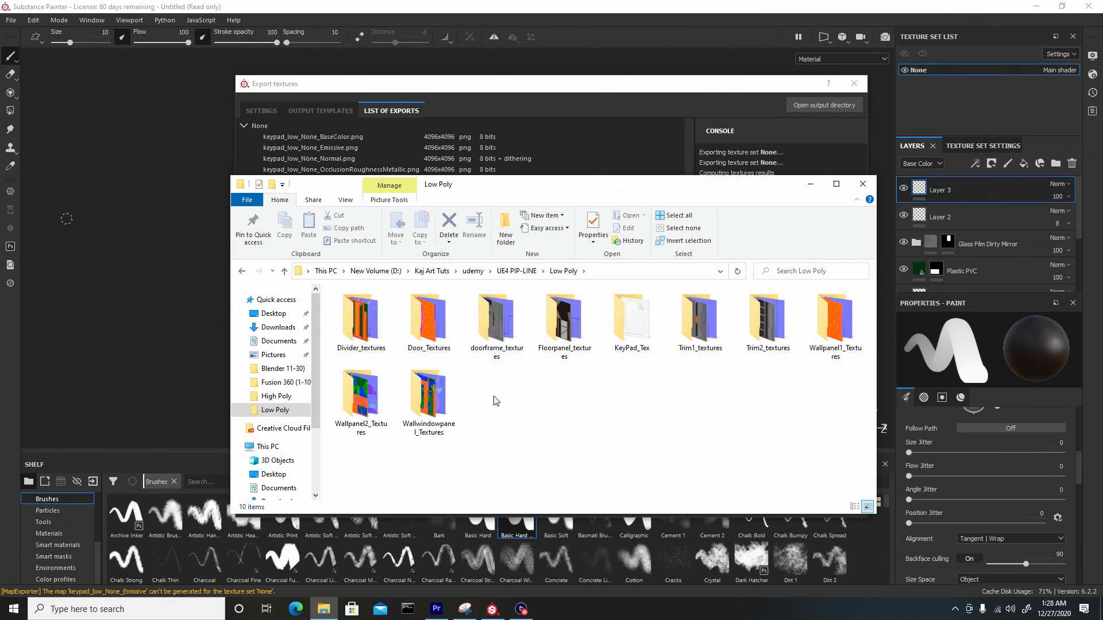